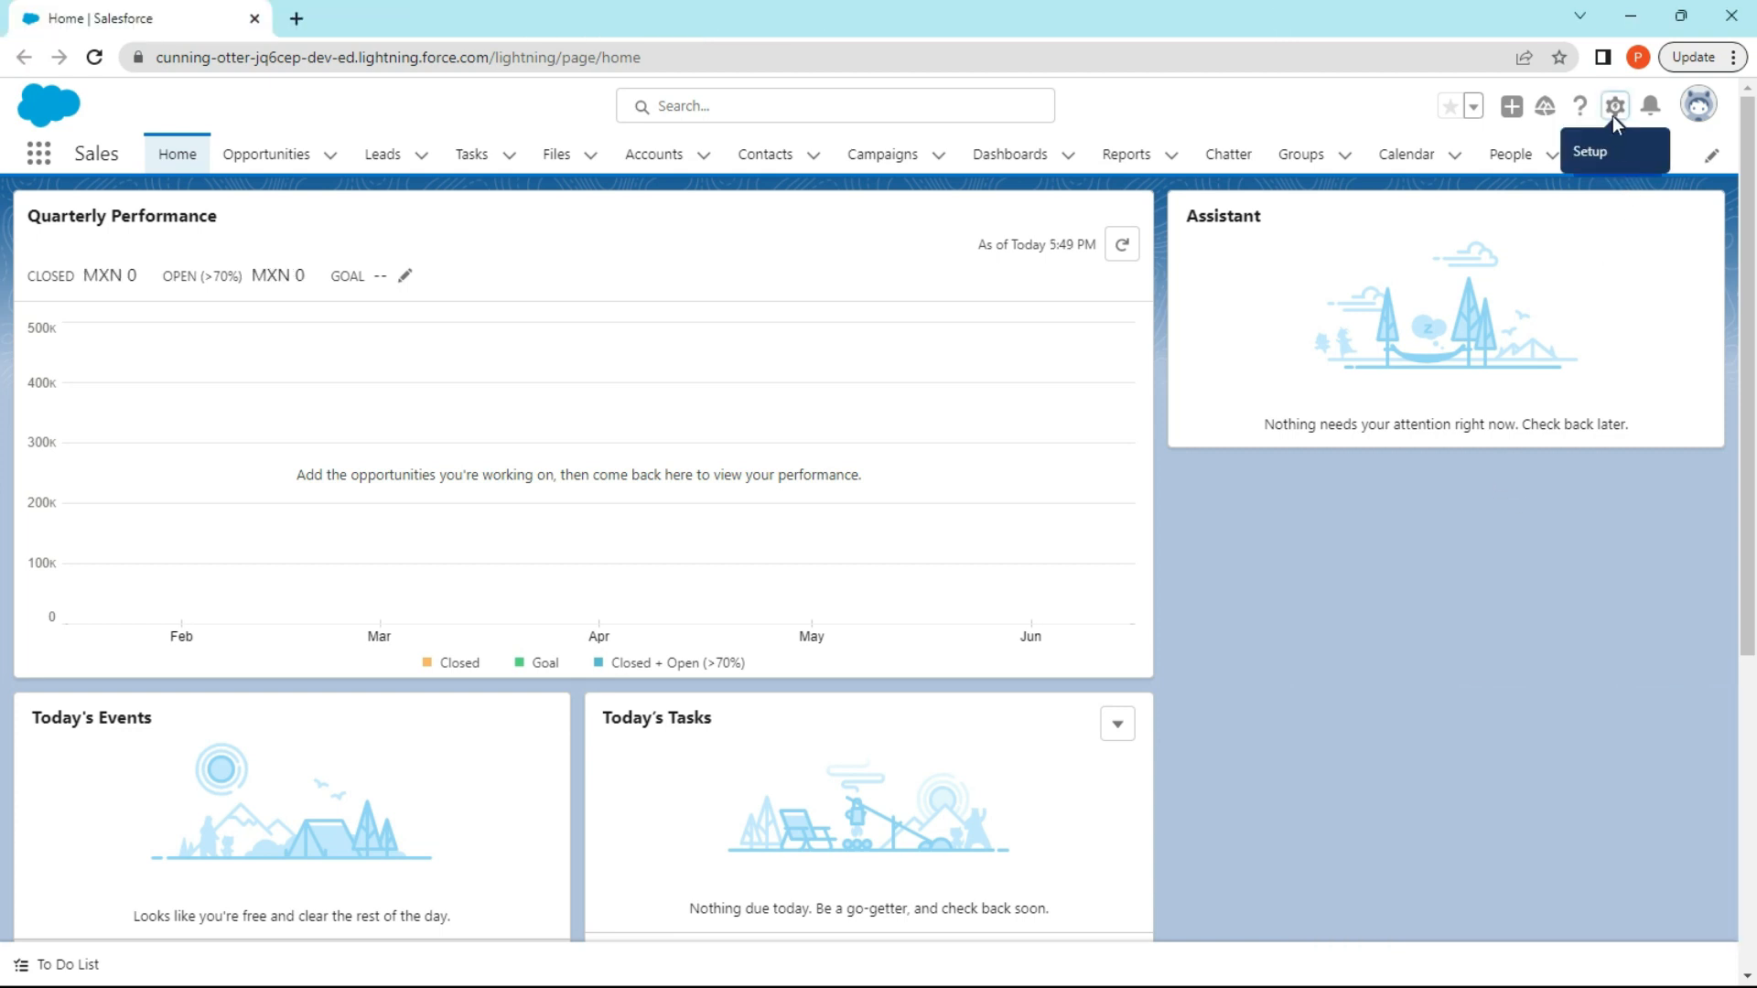
Open Setup, search for "company settings" and go to the Company Information page.
{"action": "left_click", "coordinate": [1616, 108]}
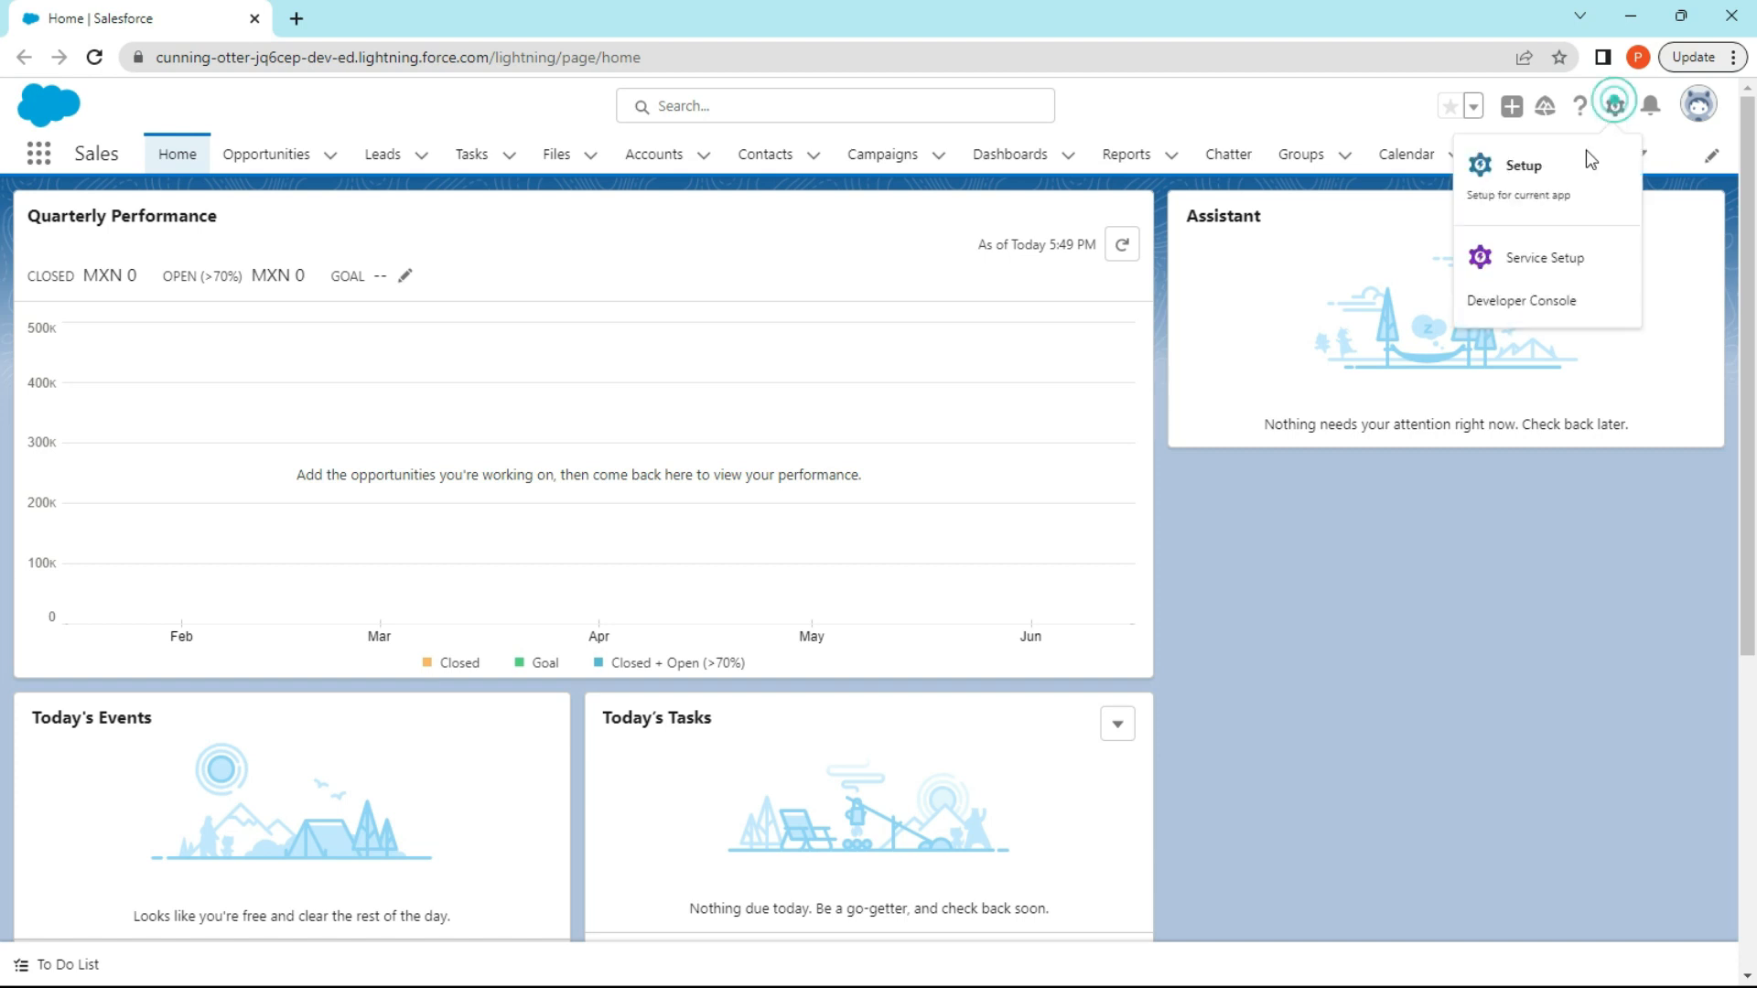
{"action": "left_click", "coordinate": [1573, 167]}
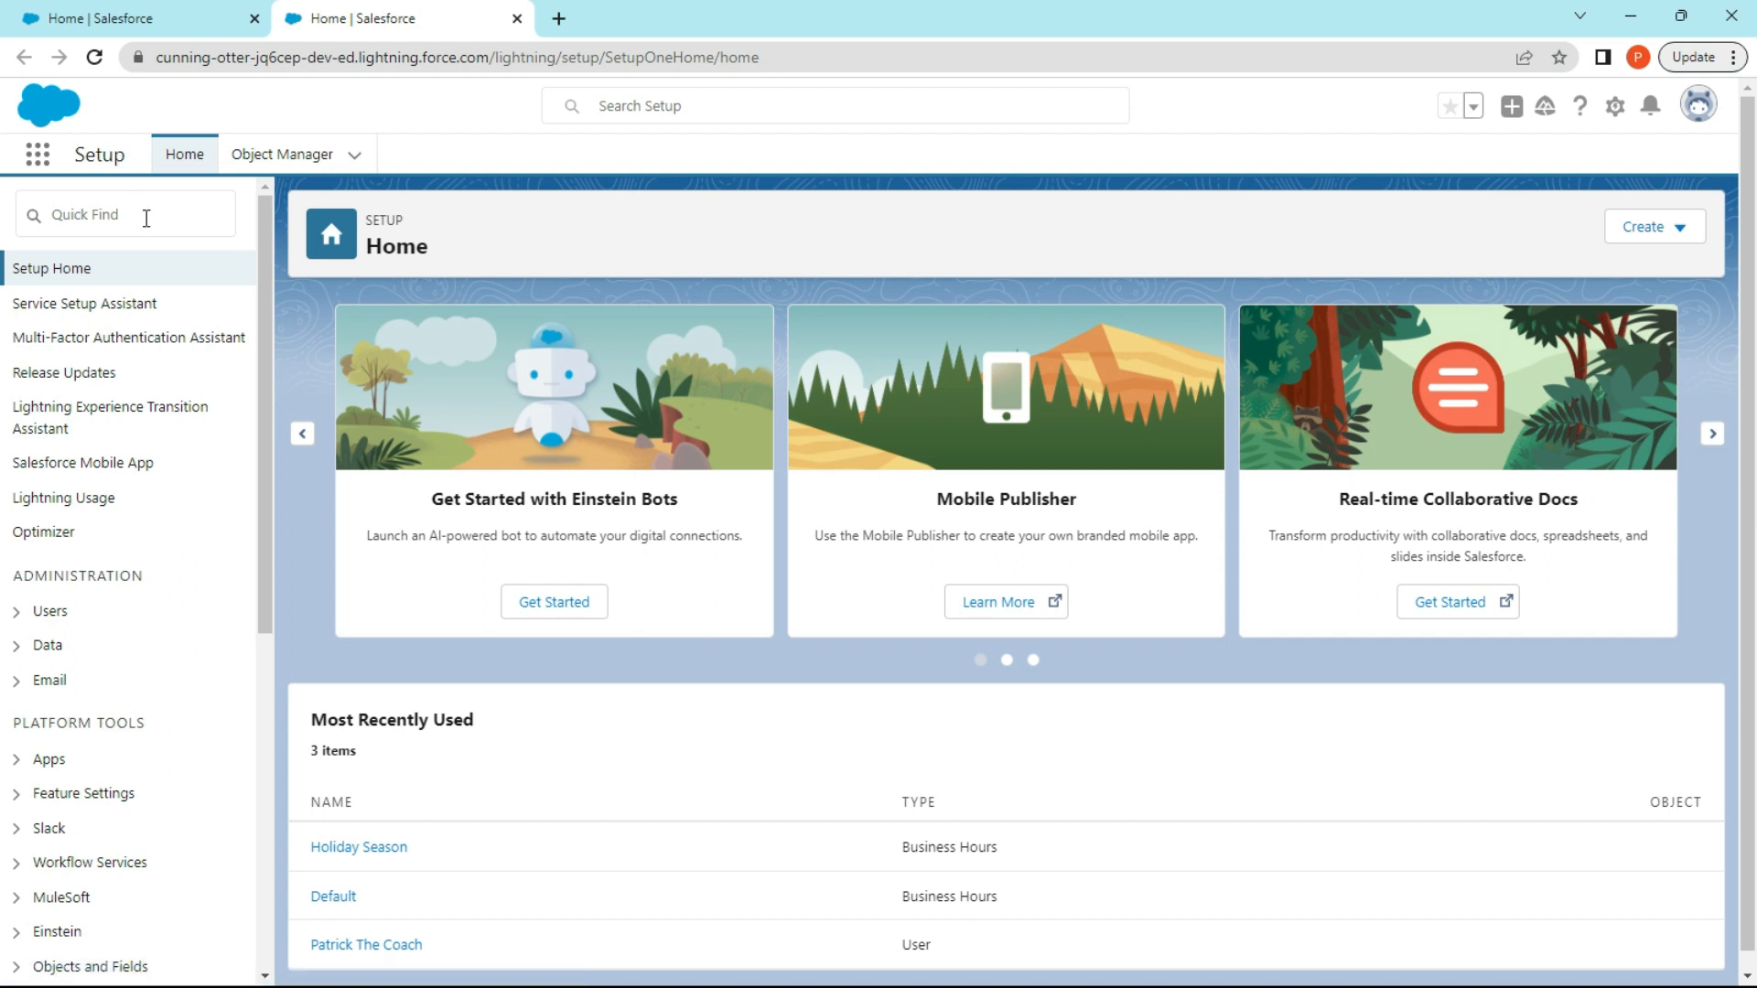
{"action": "left_click", "coordinate": [146, 218]}
{"action": "type", "text": "c"}
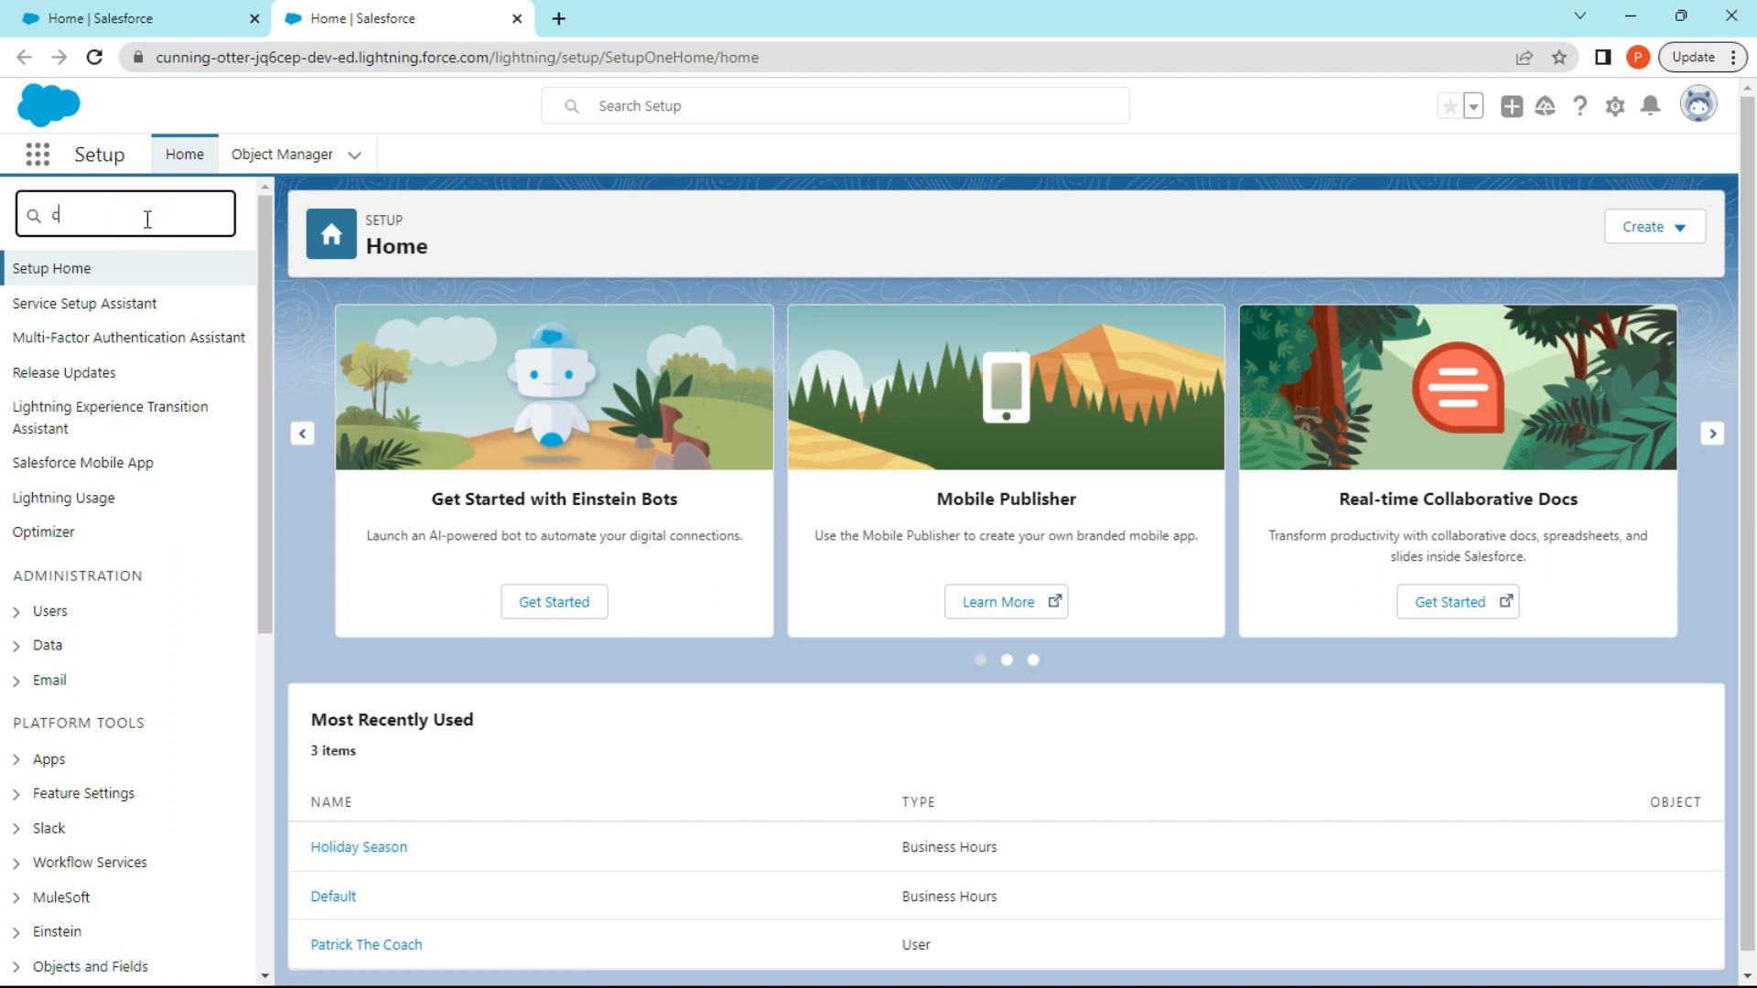
{"action": "type", "text": "ompany settings"}
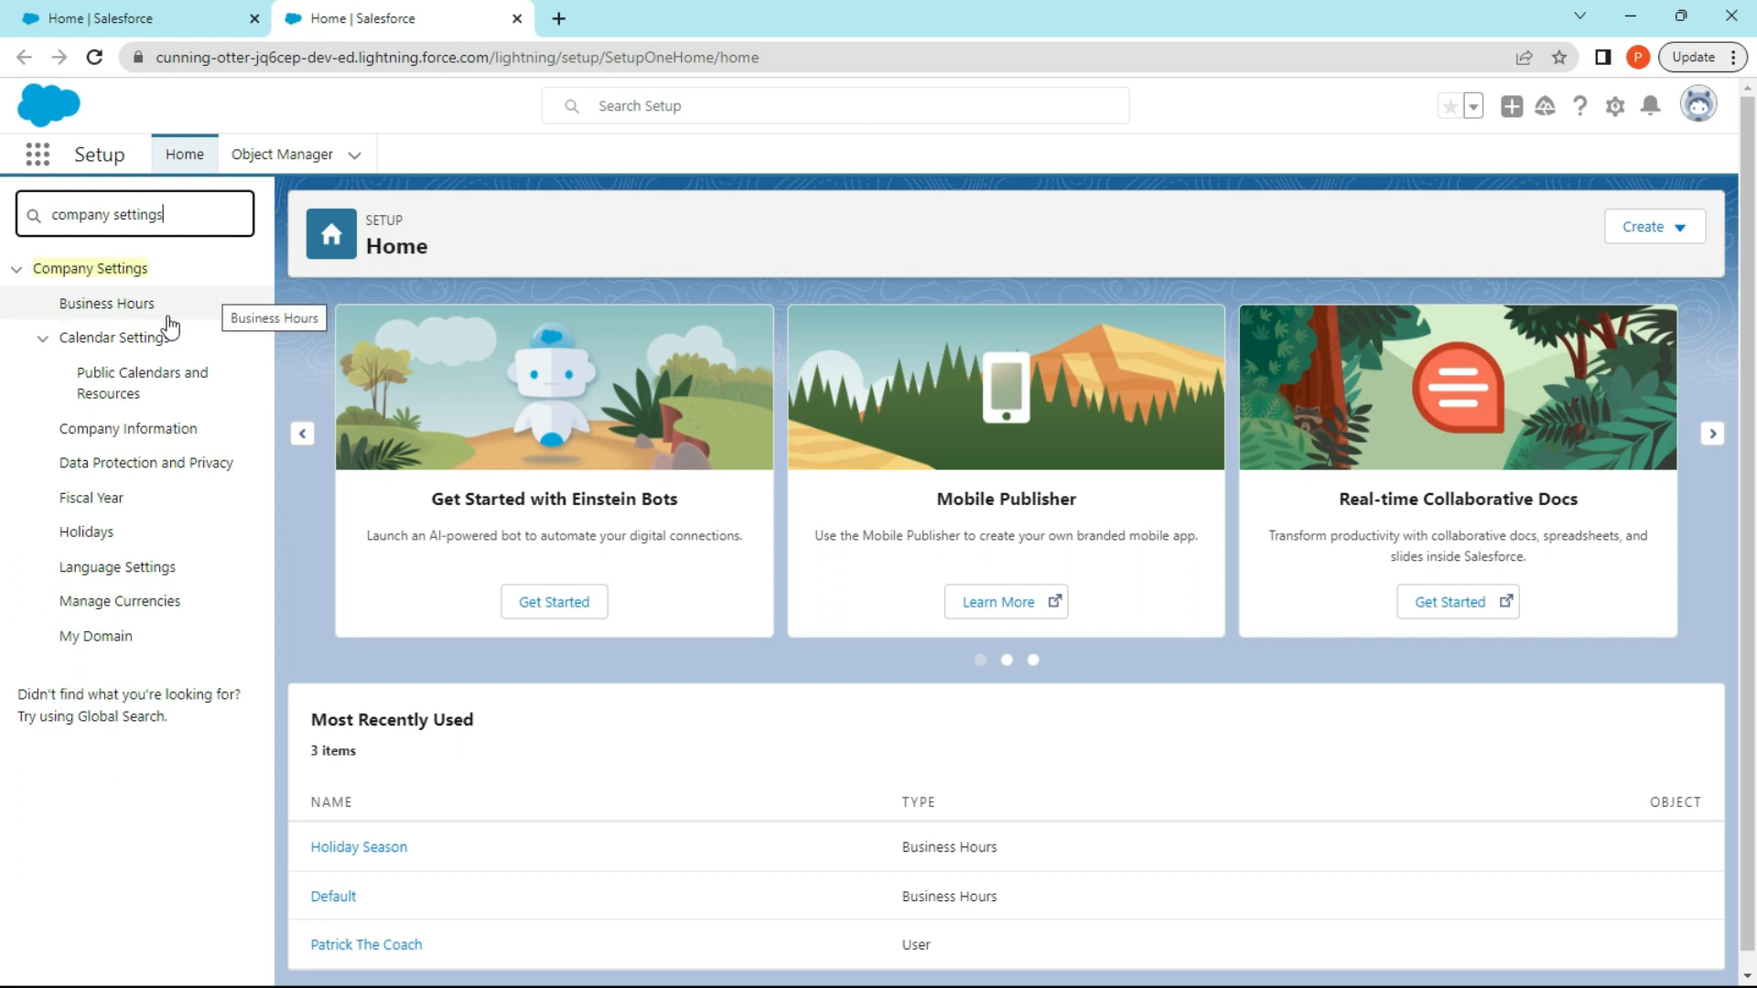
{"action": "left_click", "coordinate": [157, 430]}
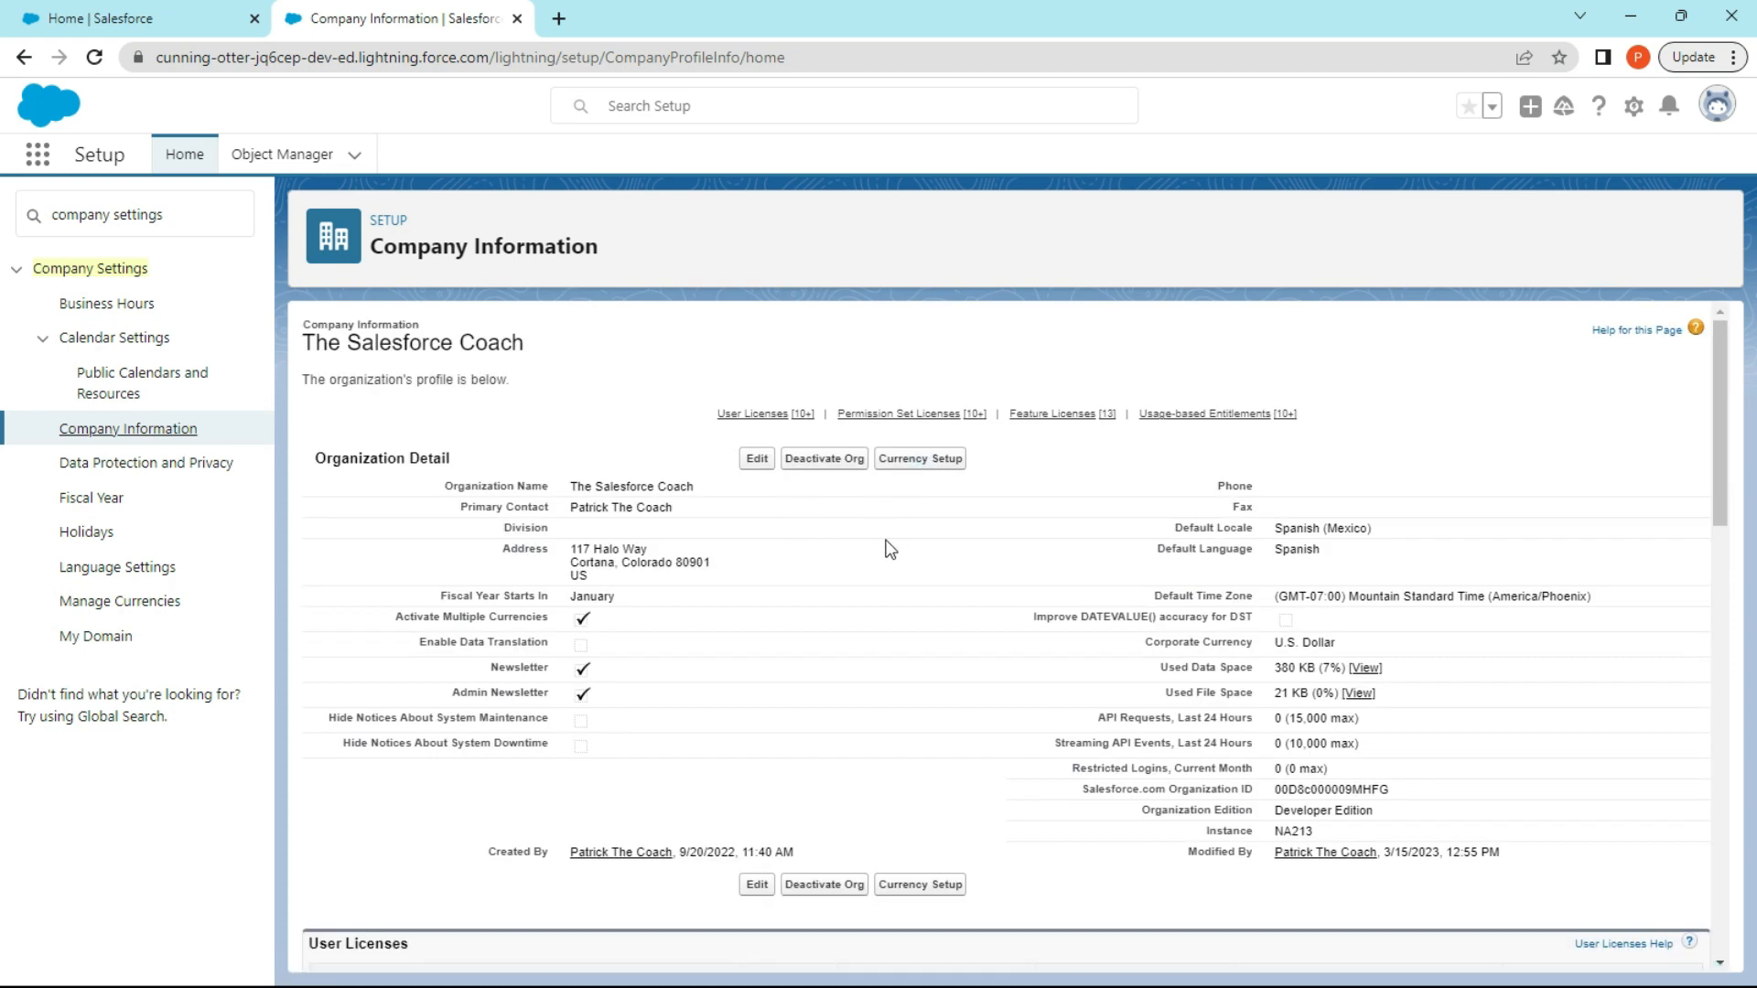
Examine the organization's user licenses, permission set licenses, feature licenses and usage-based entitlements on the Company Information page.
{"action": "scroll", "coordinate": [920, 538], "scroll_direction": "down", "scroll_amount": 1}
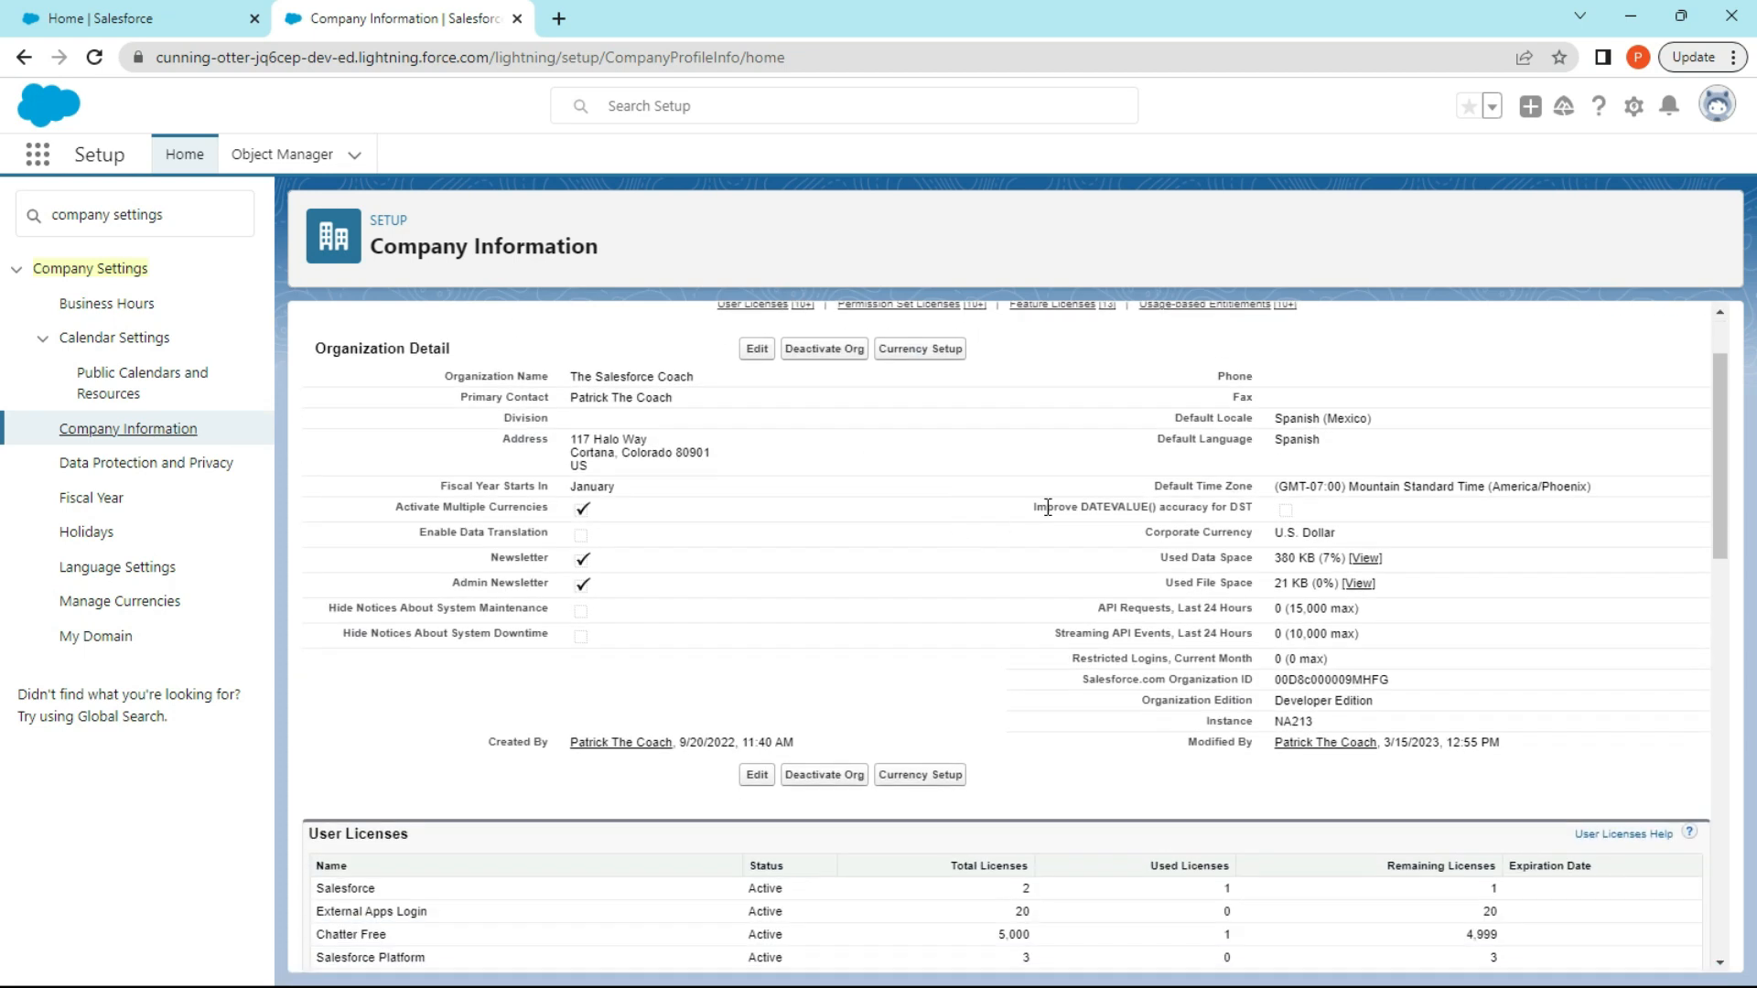
{"action": "scroll", "coordinate": [1048, 502], "scroll_direction": "down", "scroll_amount": 4}
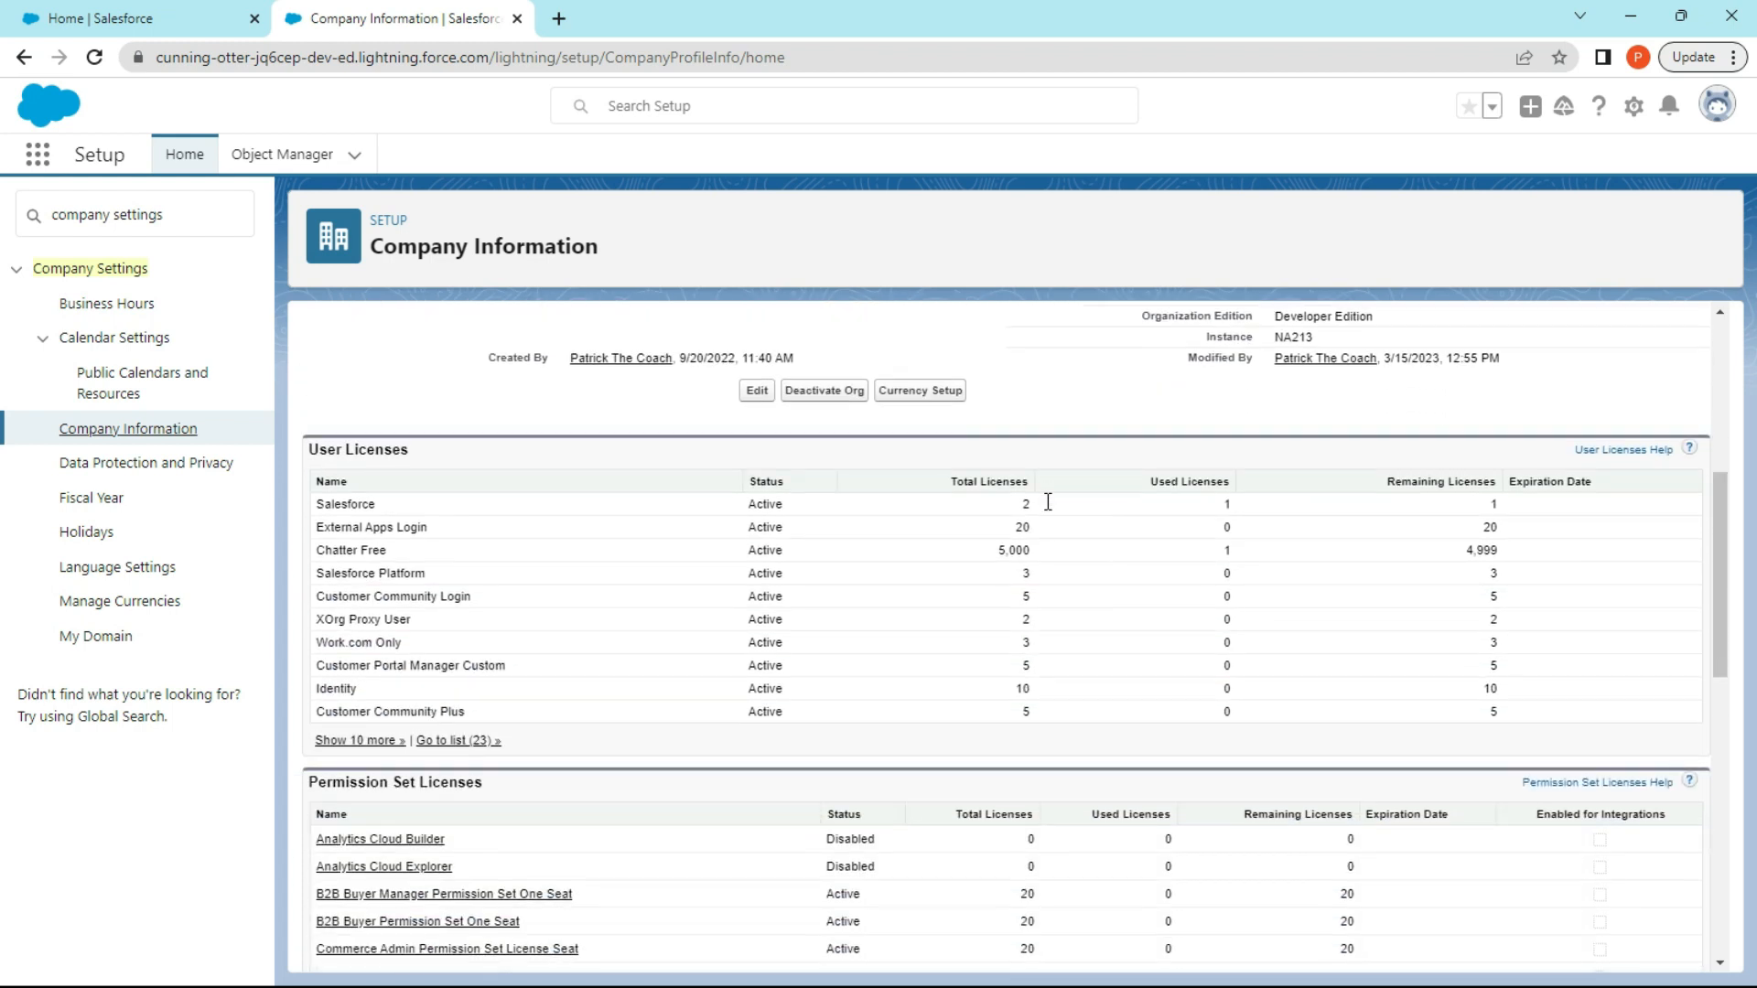
{"action": "scroll", "coordinate": [1048, 502], "scroll_direction": "down", "scroll_amount": 1}
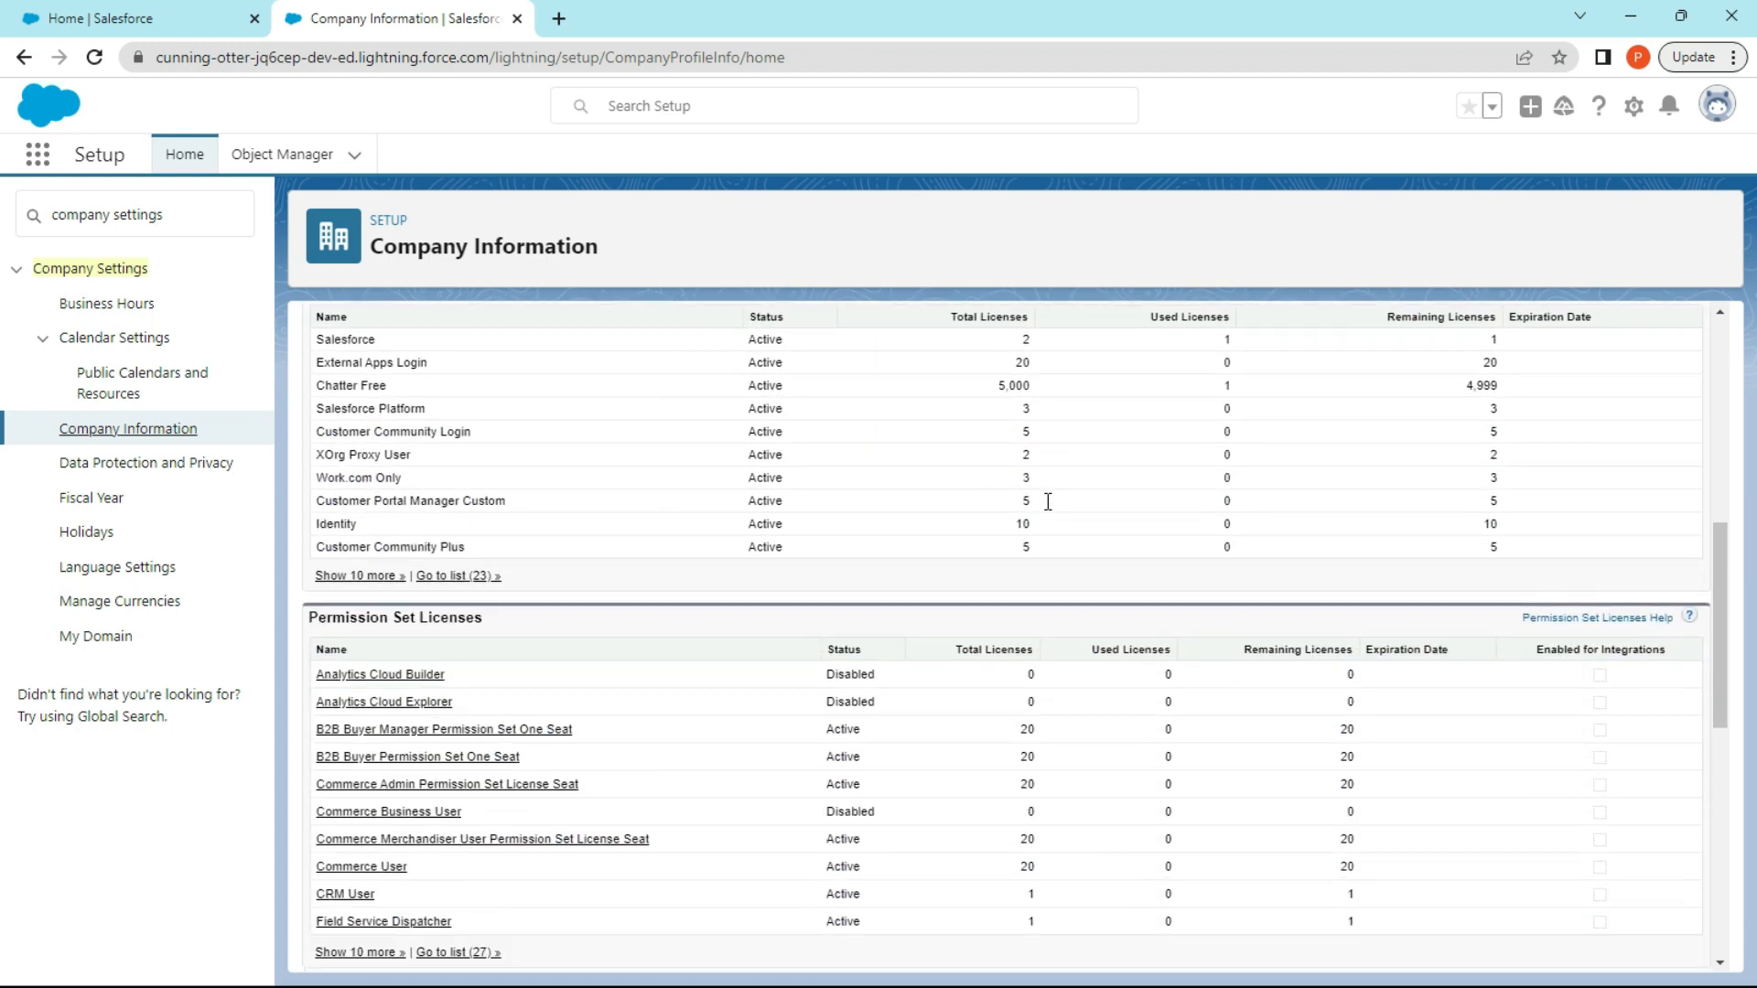
{"action": "scroll", "coordinate": [1048, 502], "scroll_direction": "down", "scroll_amount": 6}
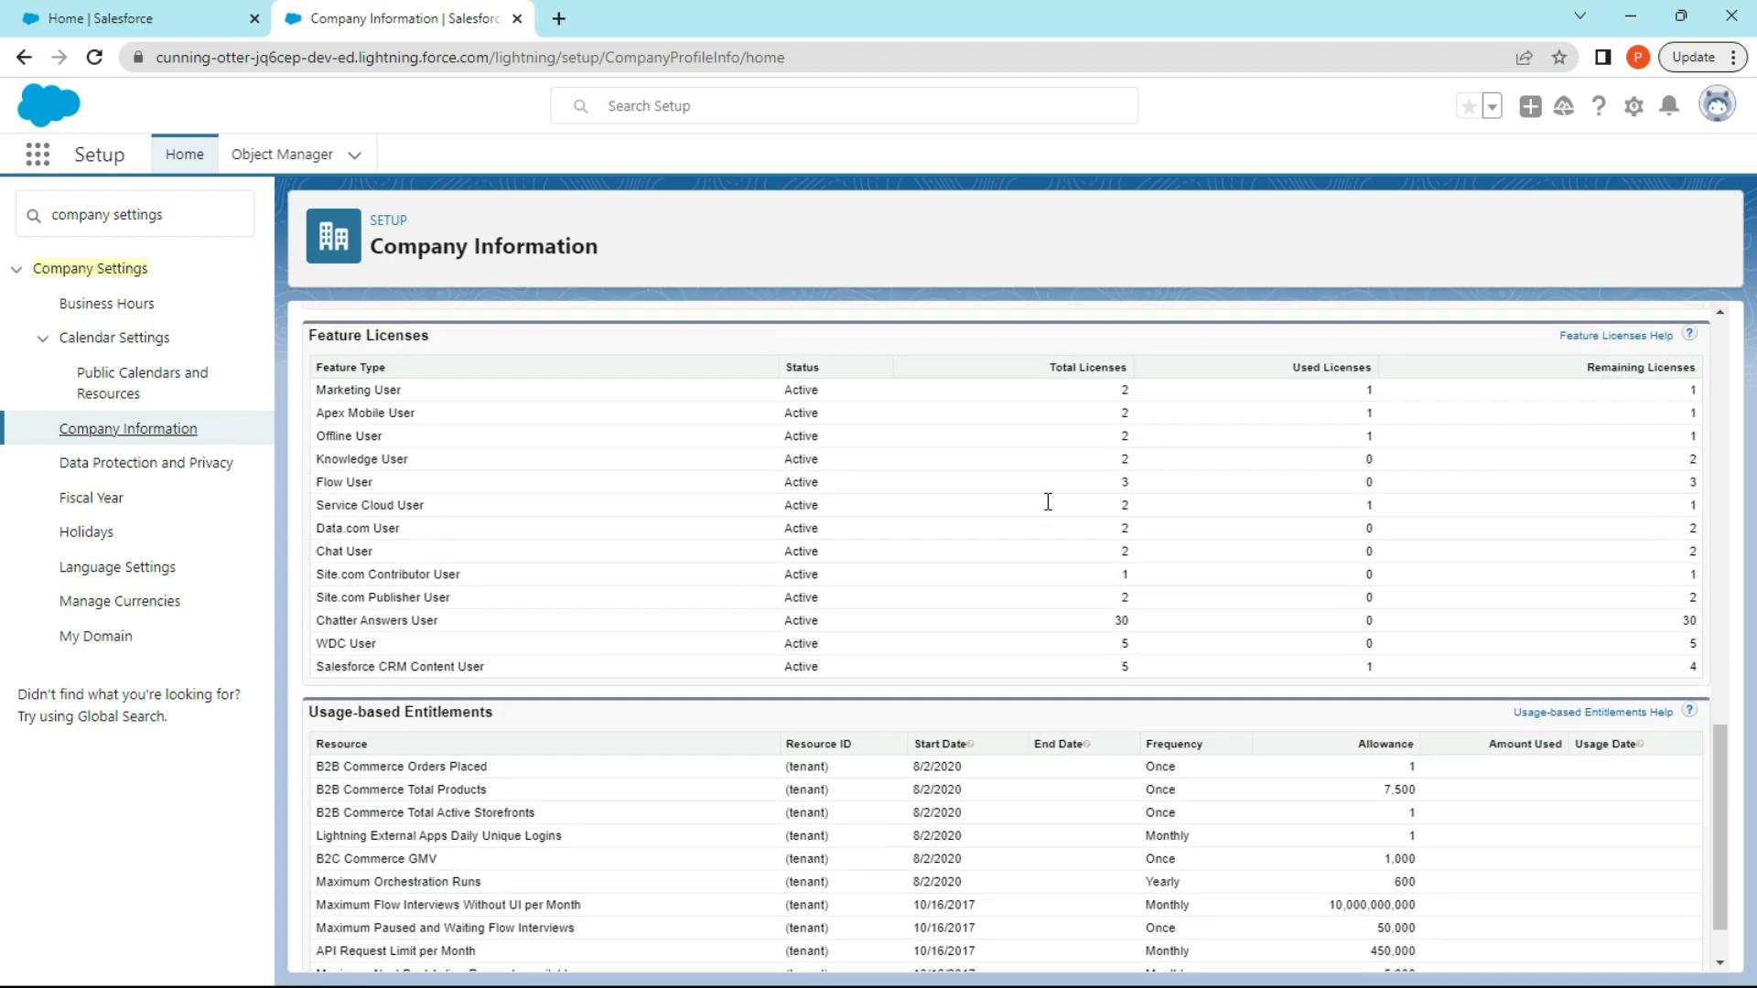
{"action": "scroll", "coordinate": [1048, 501], "scroll_direction": "down", "scroll_amount": 1}
{"action": "scroll", "coordinate": [1048, 501], "scroll_direction": "up", "scroll_amount": 4}
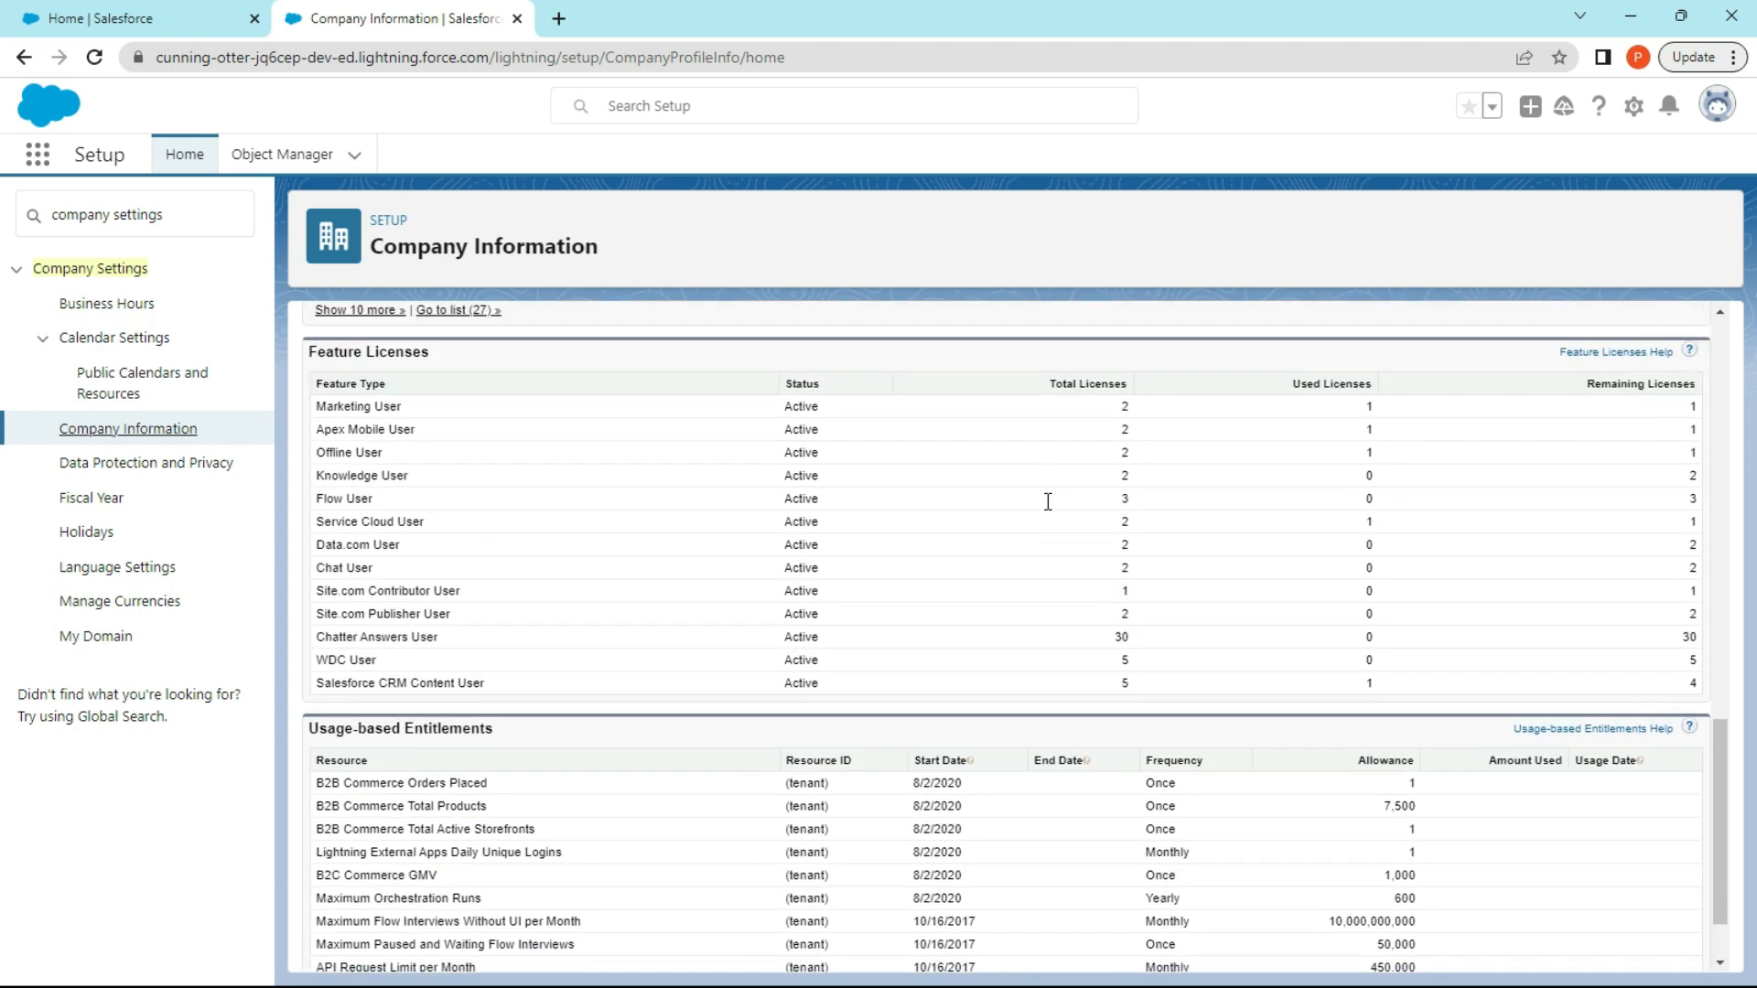
{"action": "scroll", "coordinate": [1047, 501], "scroll_direction": "up", "scroll_amount": 2}
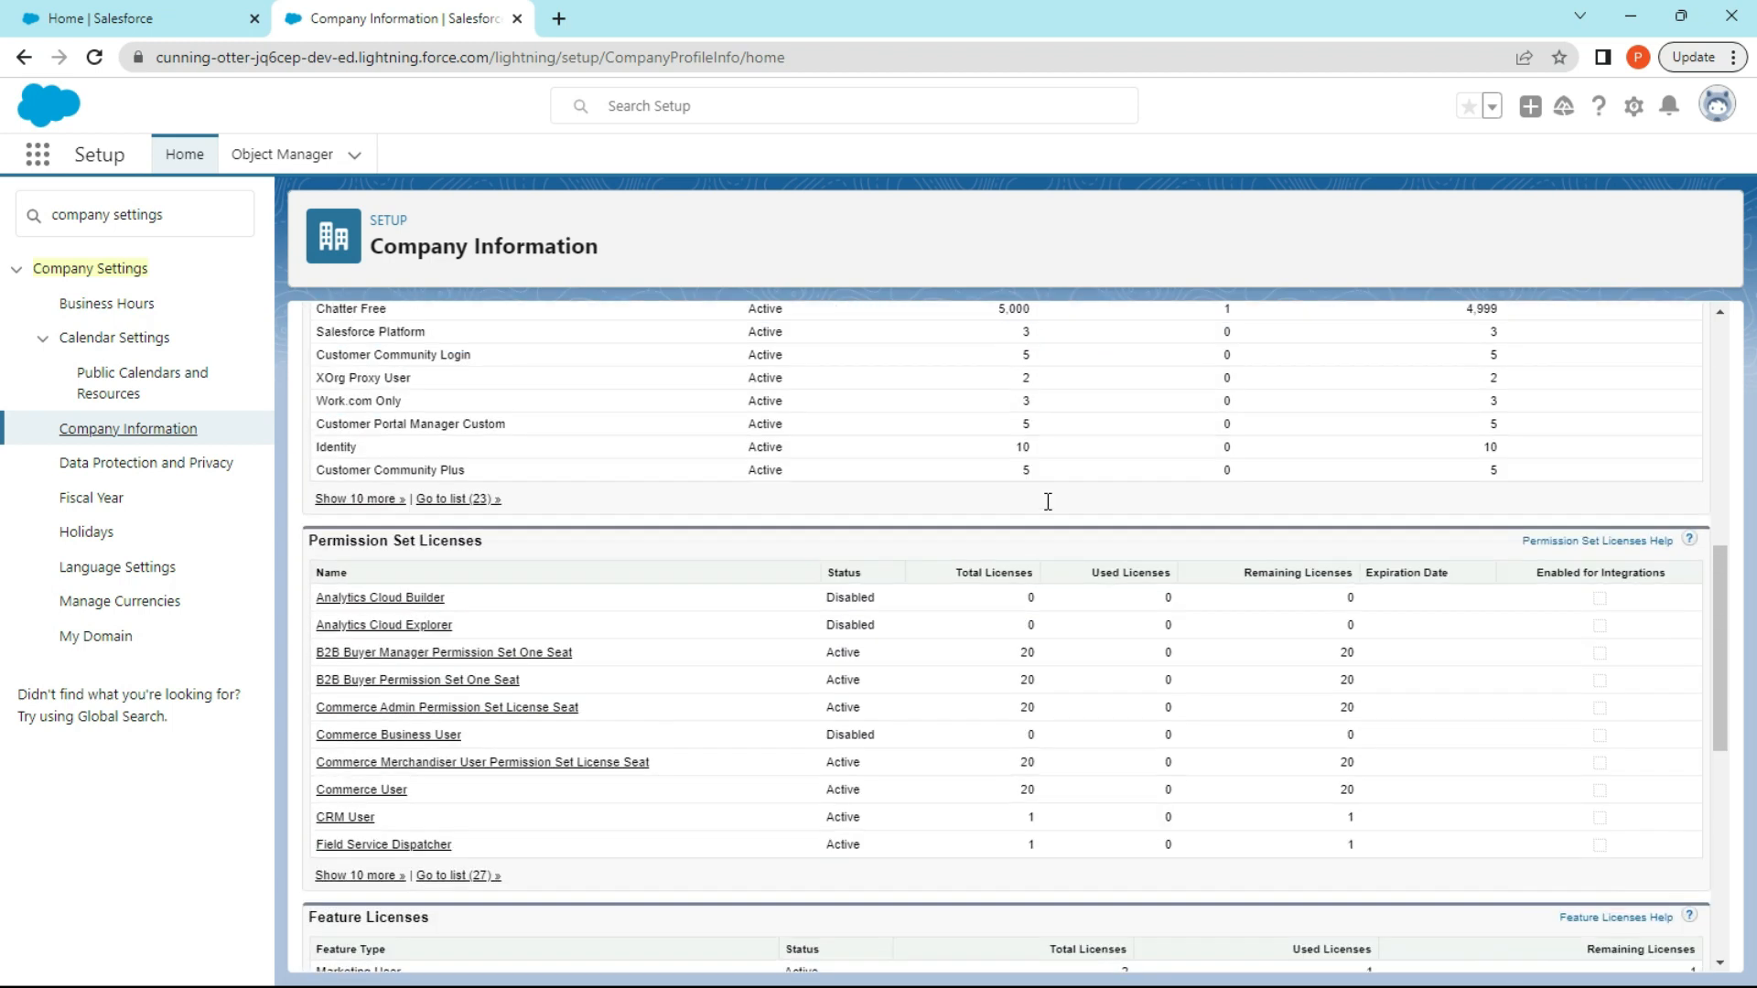
{"action": "scroll", "coordinate": [960, 599], "scroll_direction": "up", "scroll_amount": 3}
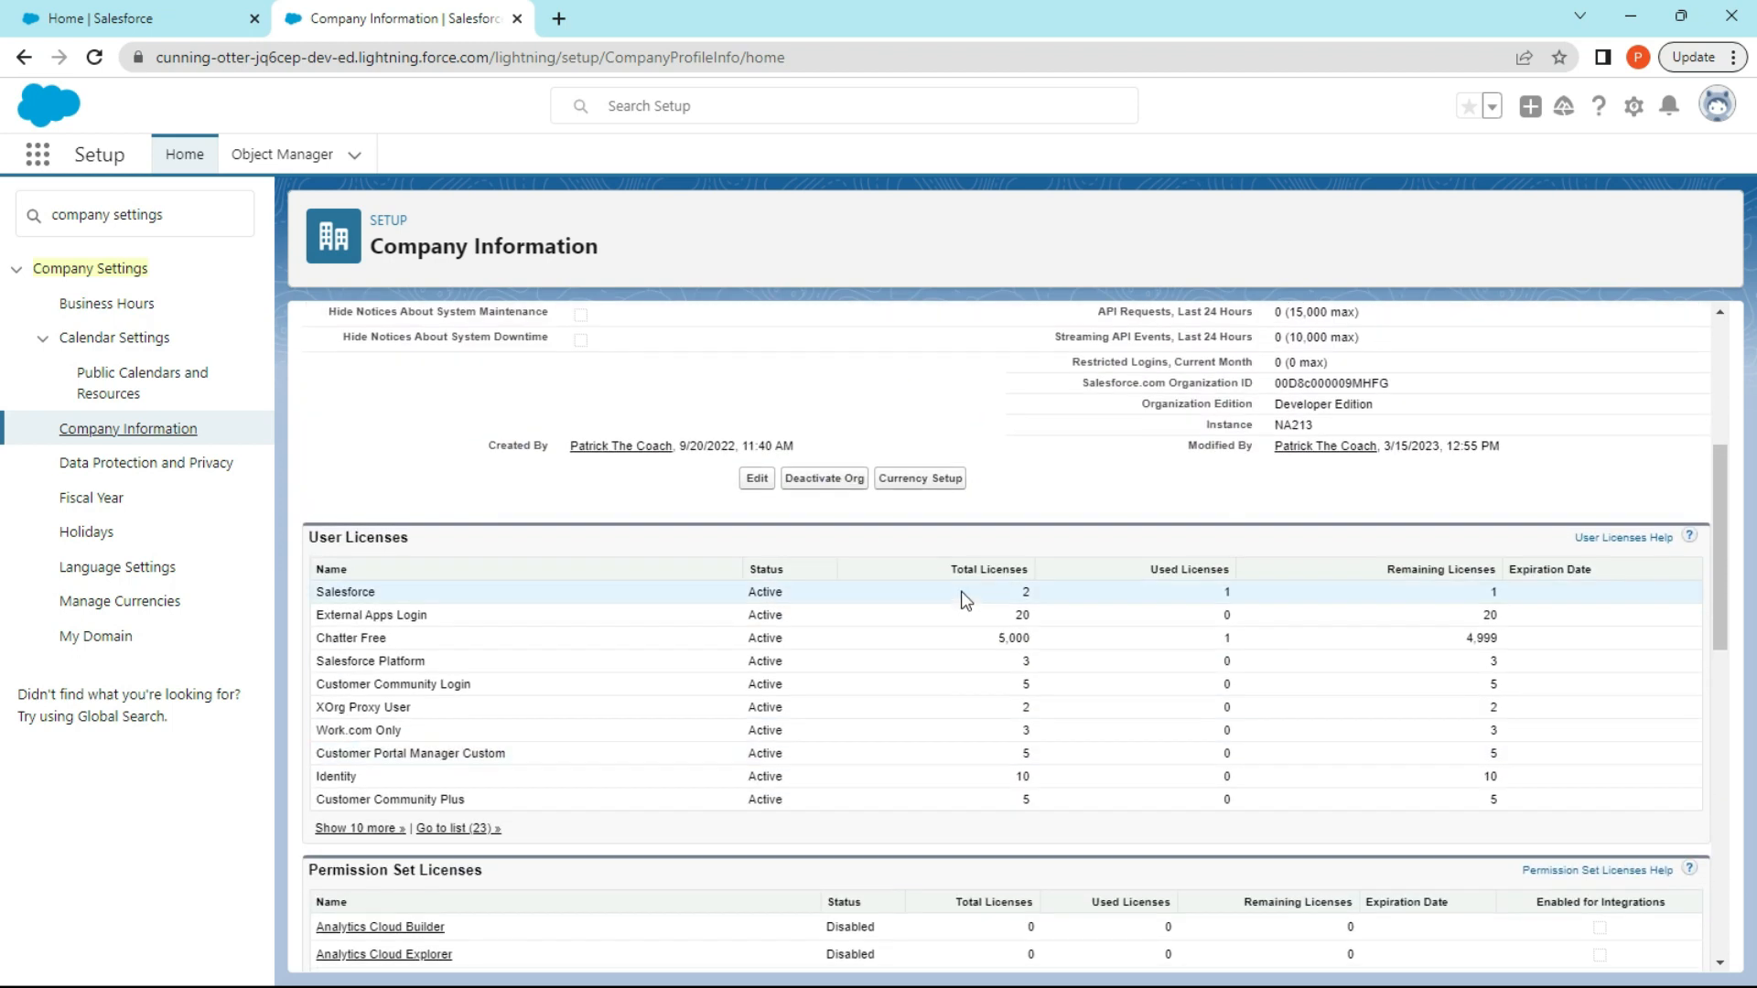
{"action": "scroll", "coordinate": [1031, 462], "scroll_direction": "up", "scroll_amount": 1}
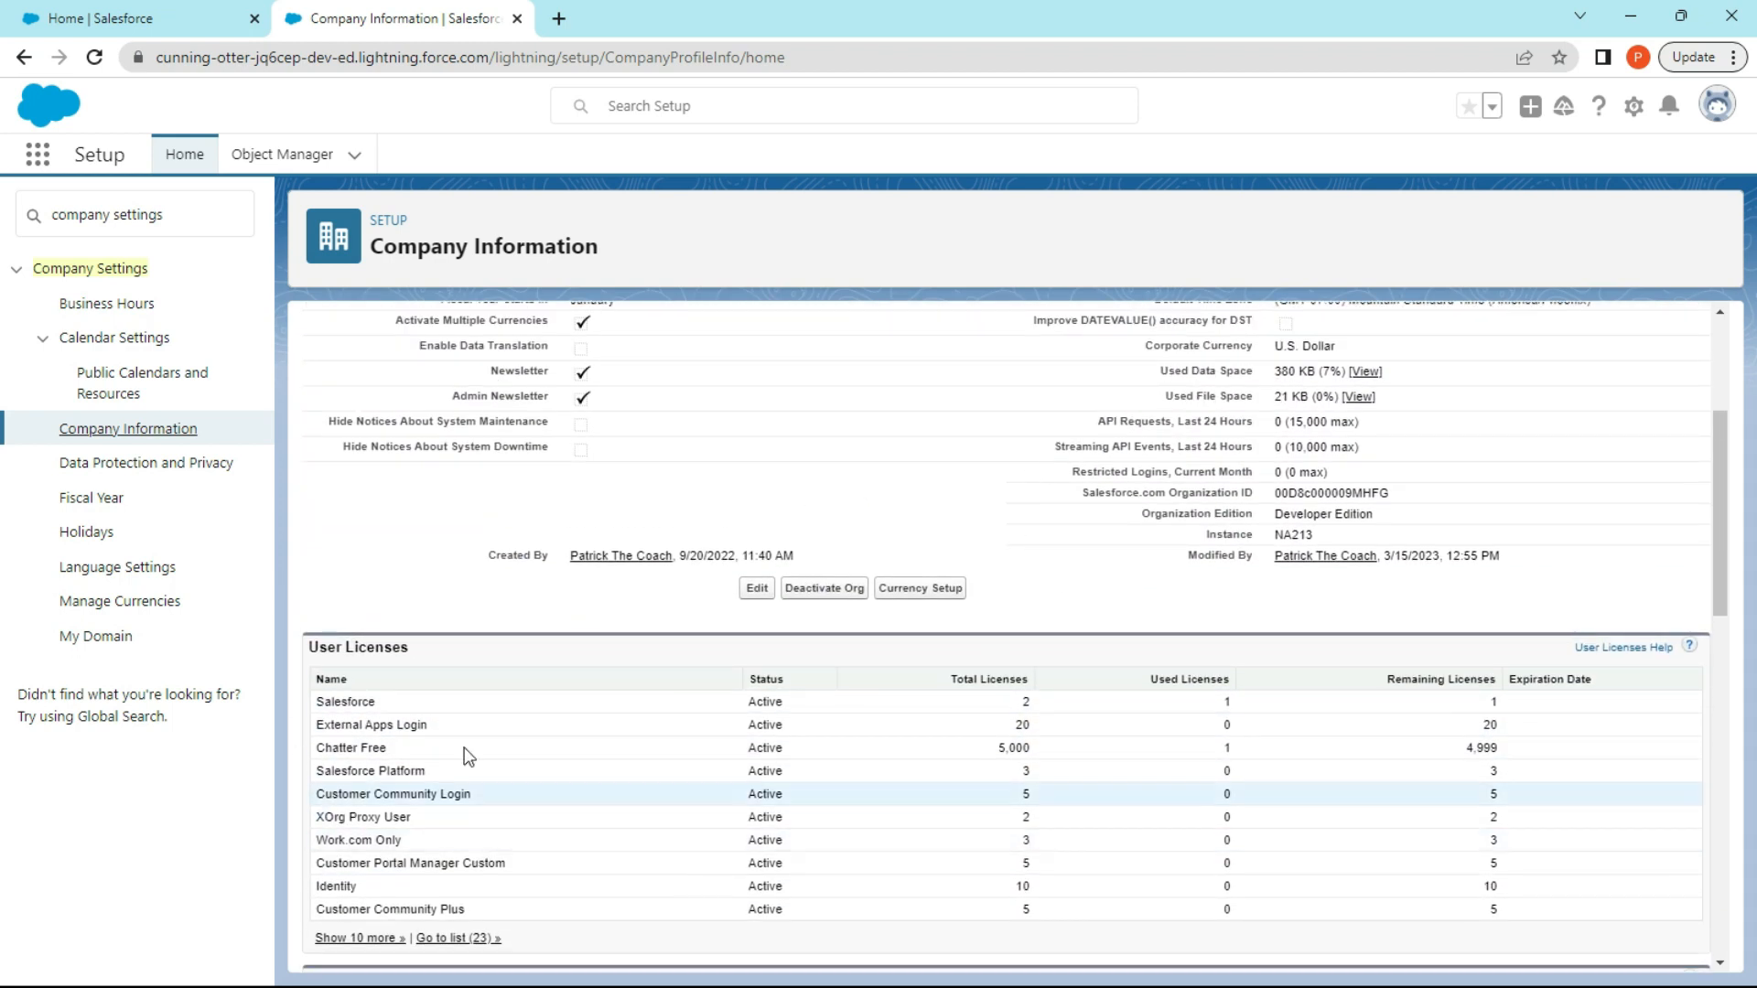
{"action": "scroll", "coordinate": [646, 567], "scroll_direction": "up", "scroll_amount": 3}
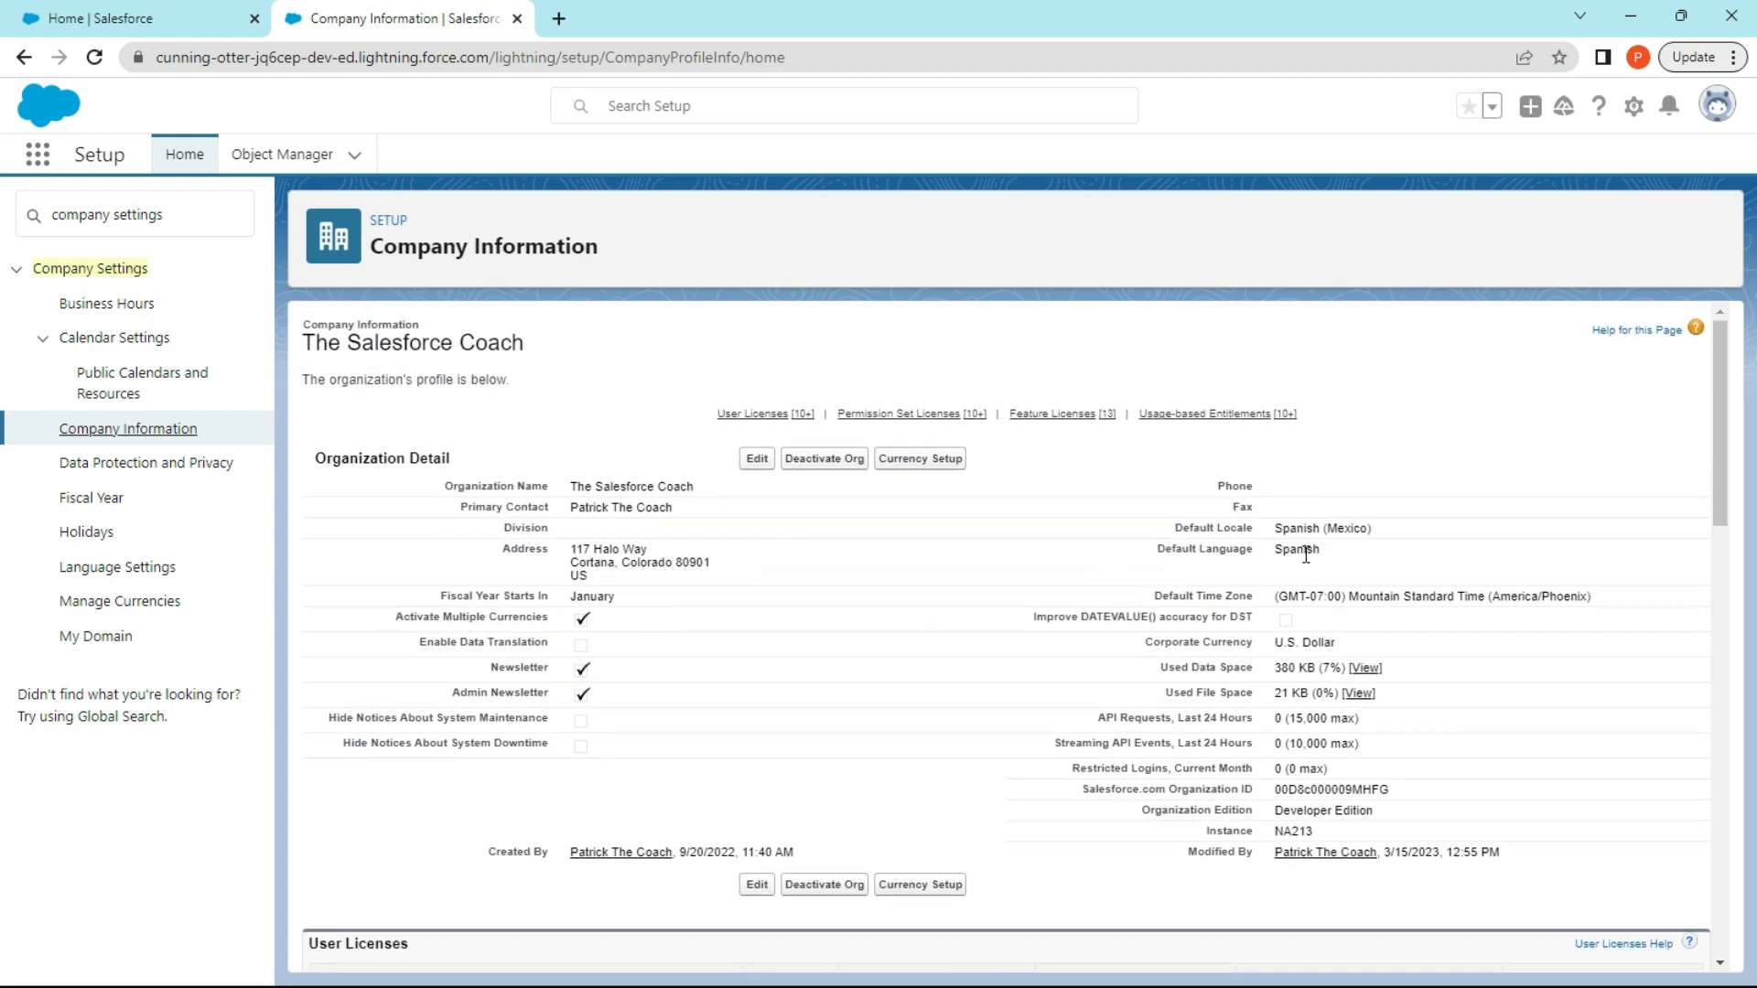
Open the organization profile for editing and enter the company's phone number.
{"action": "left_click", "coordinate": [757, 459]}
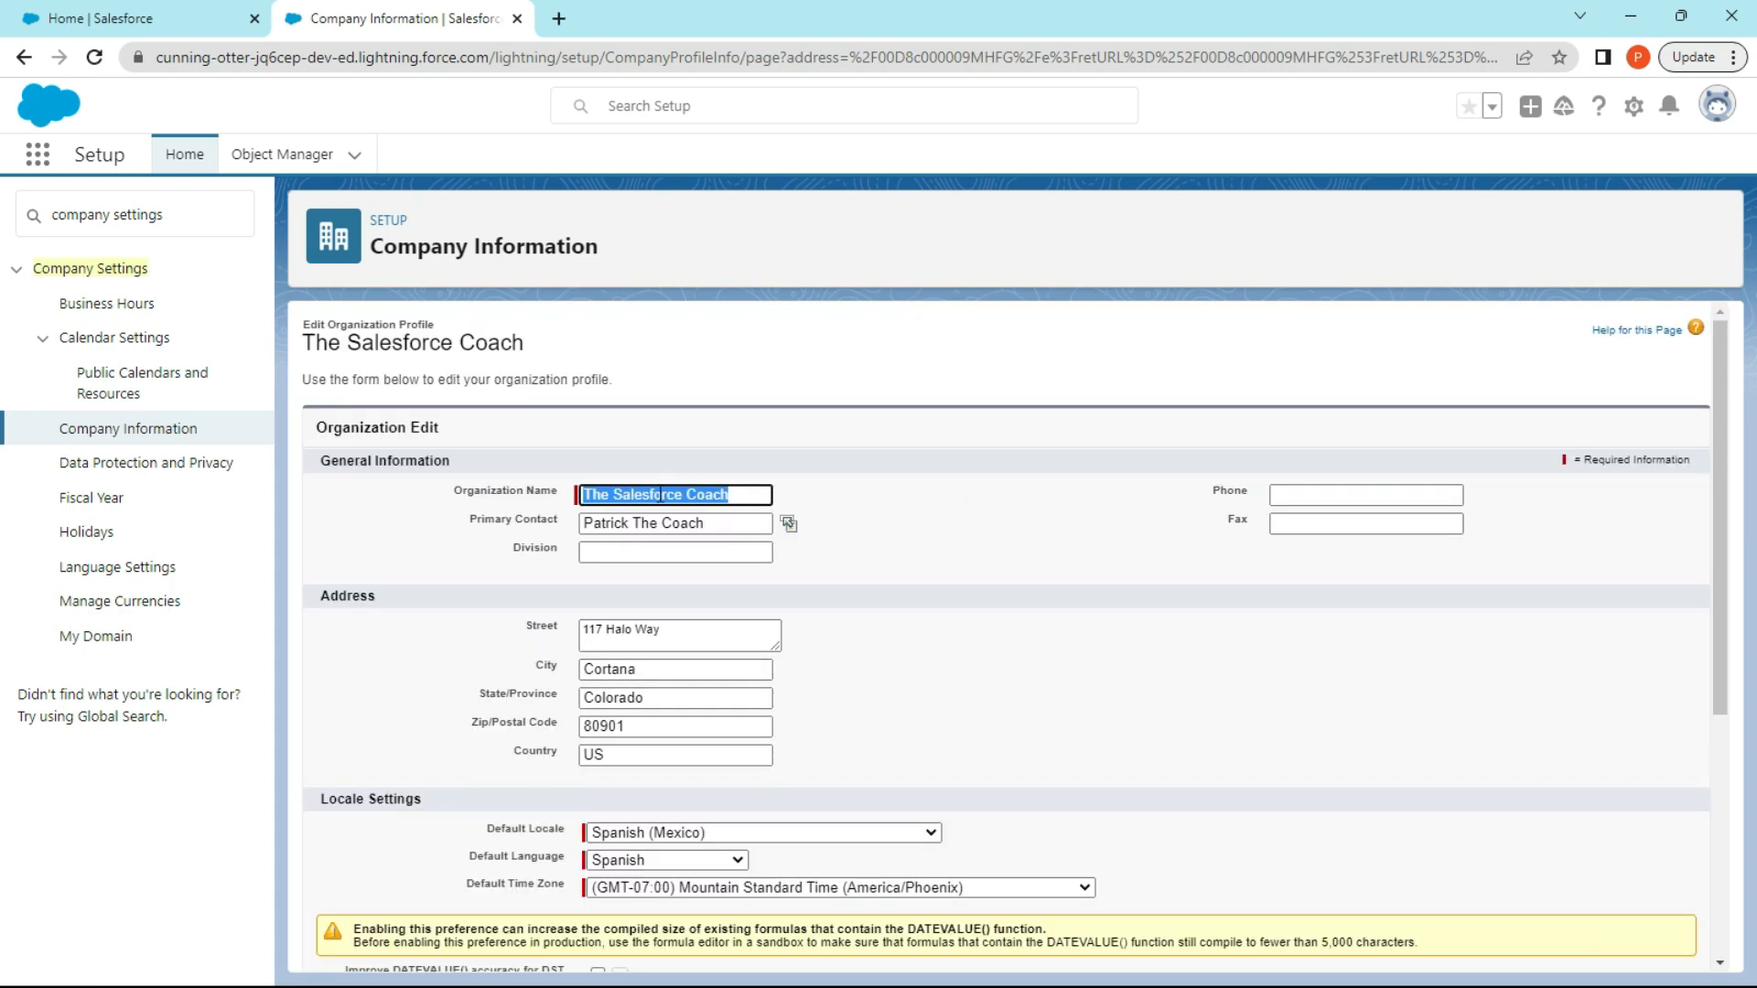
{"action": "left_click", "coordinate": [795, 485]}
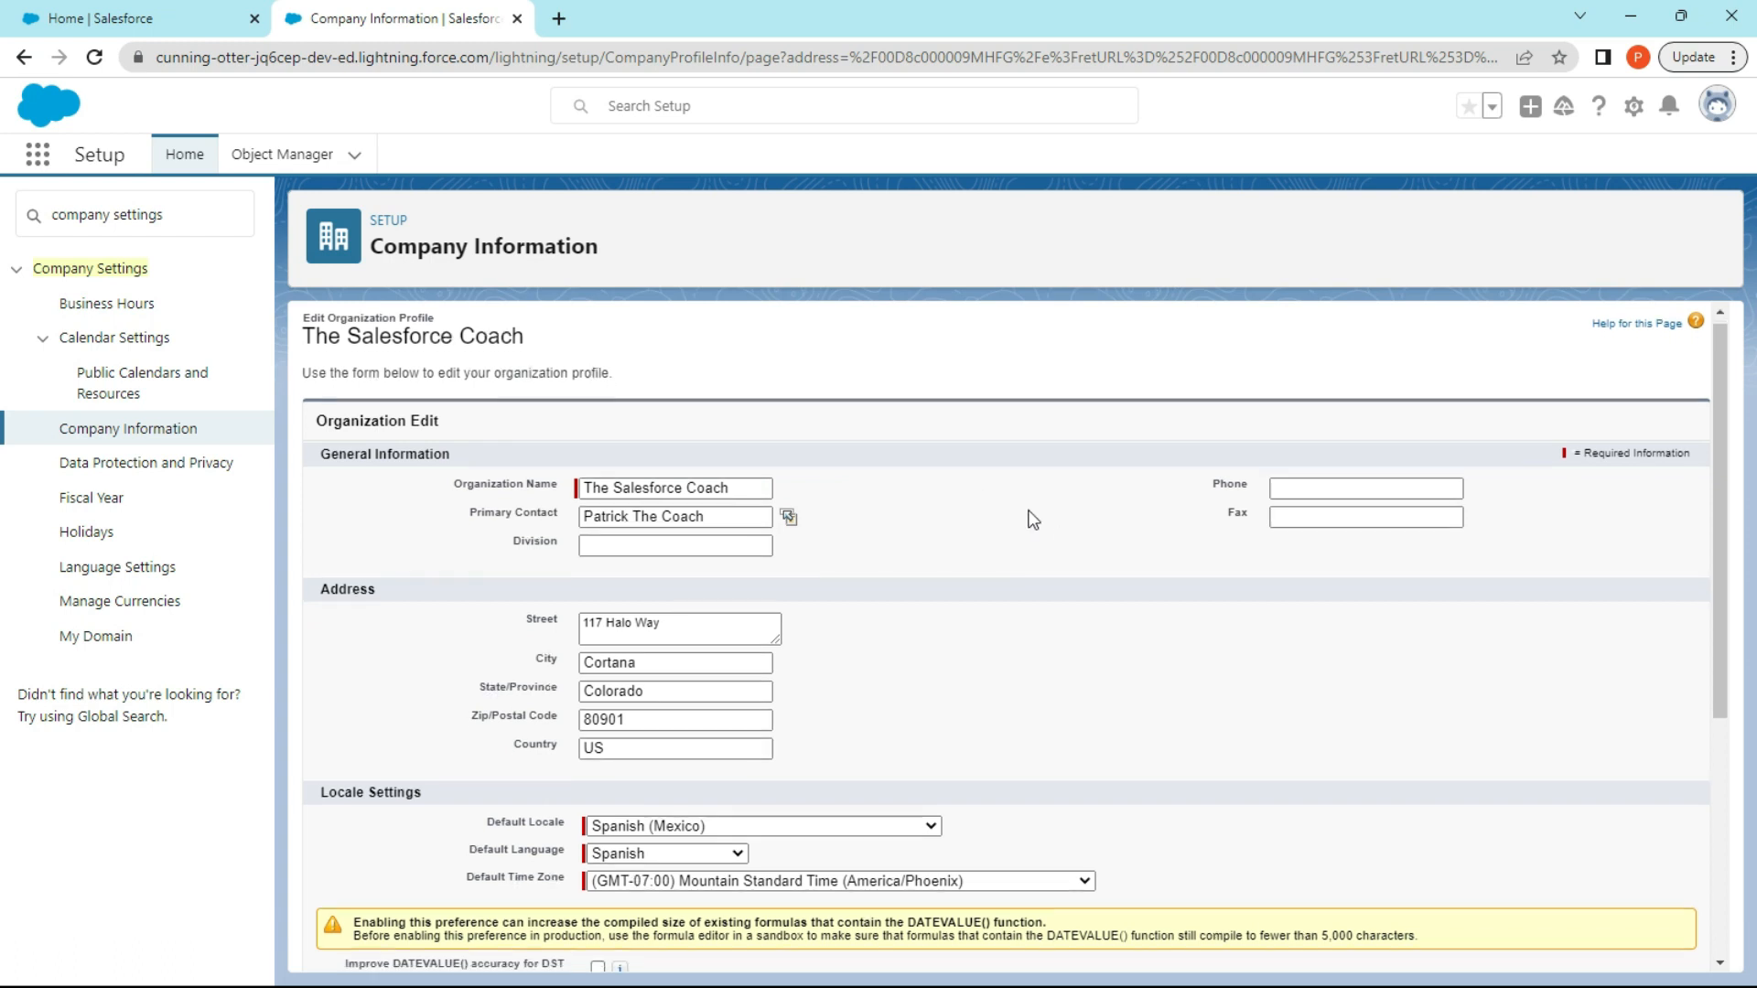
{"action": "scroll", "coordinate": [1043, 586], "scroll_direction": "down", "scroll_amount": 1}
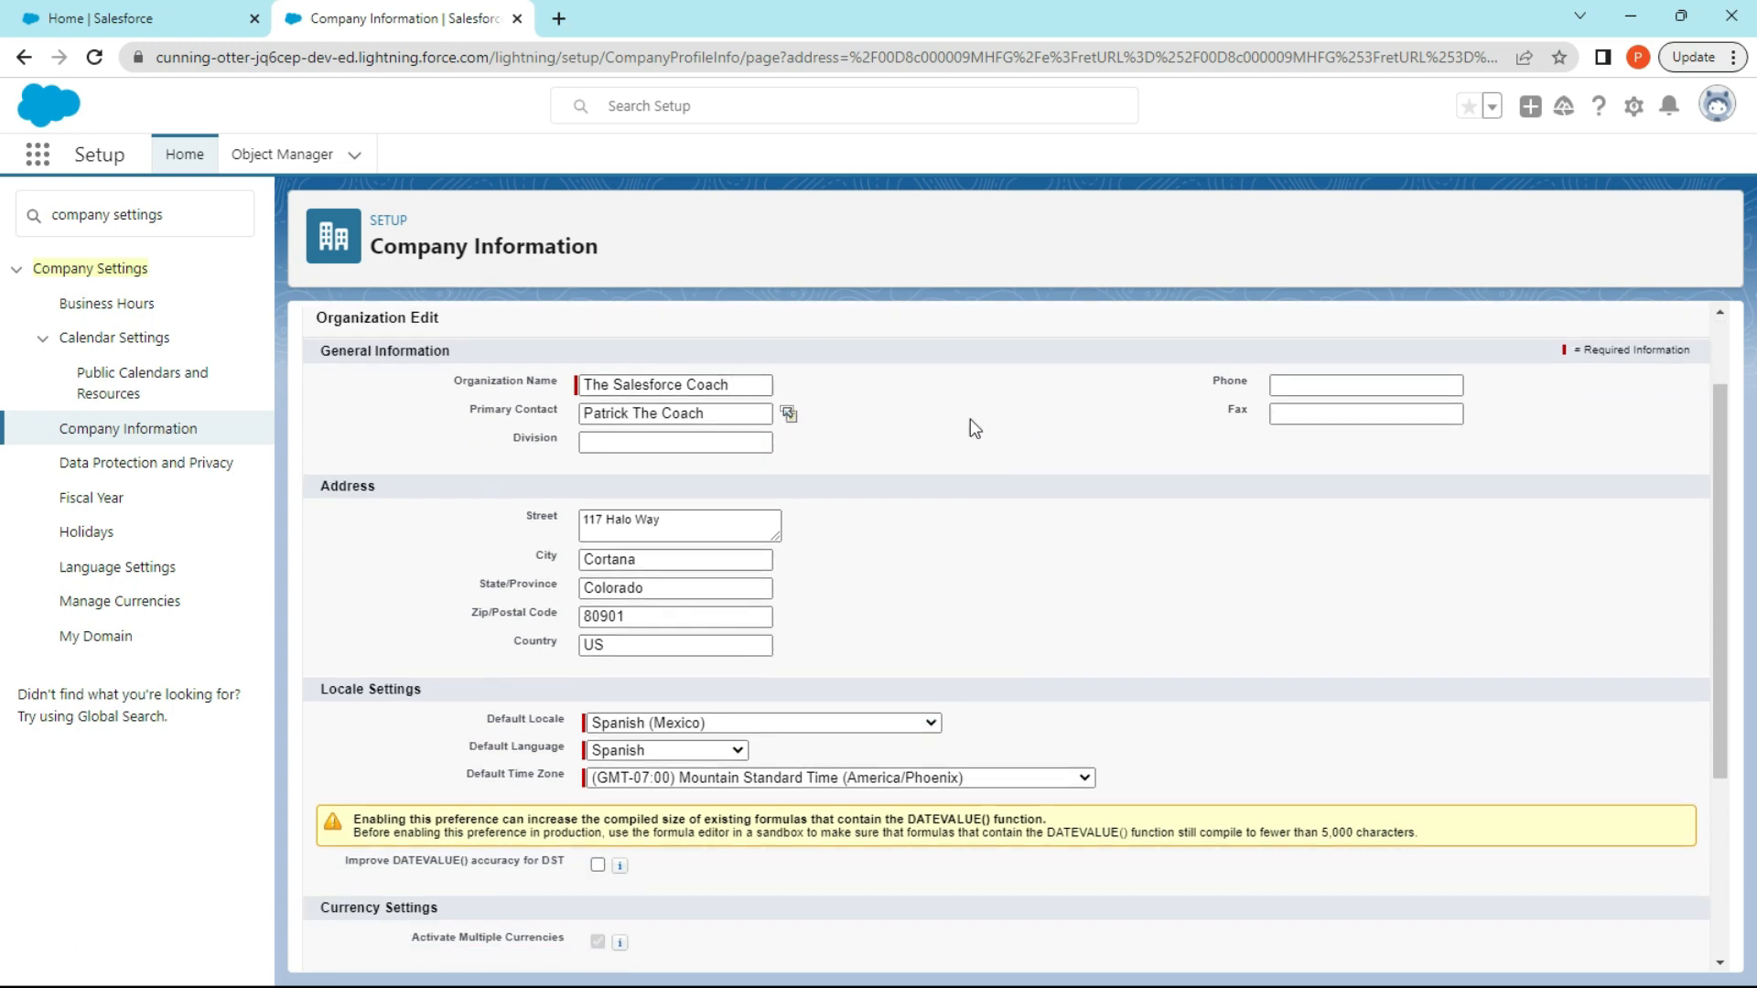
{"action": "left_click", "coordinate": [1336, 385]}
{"action": "type", "text": "555-"}
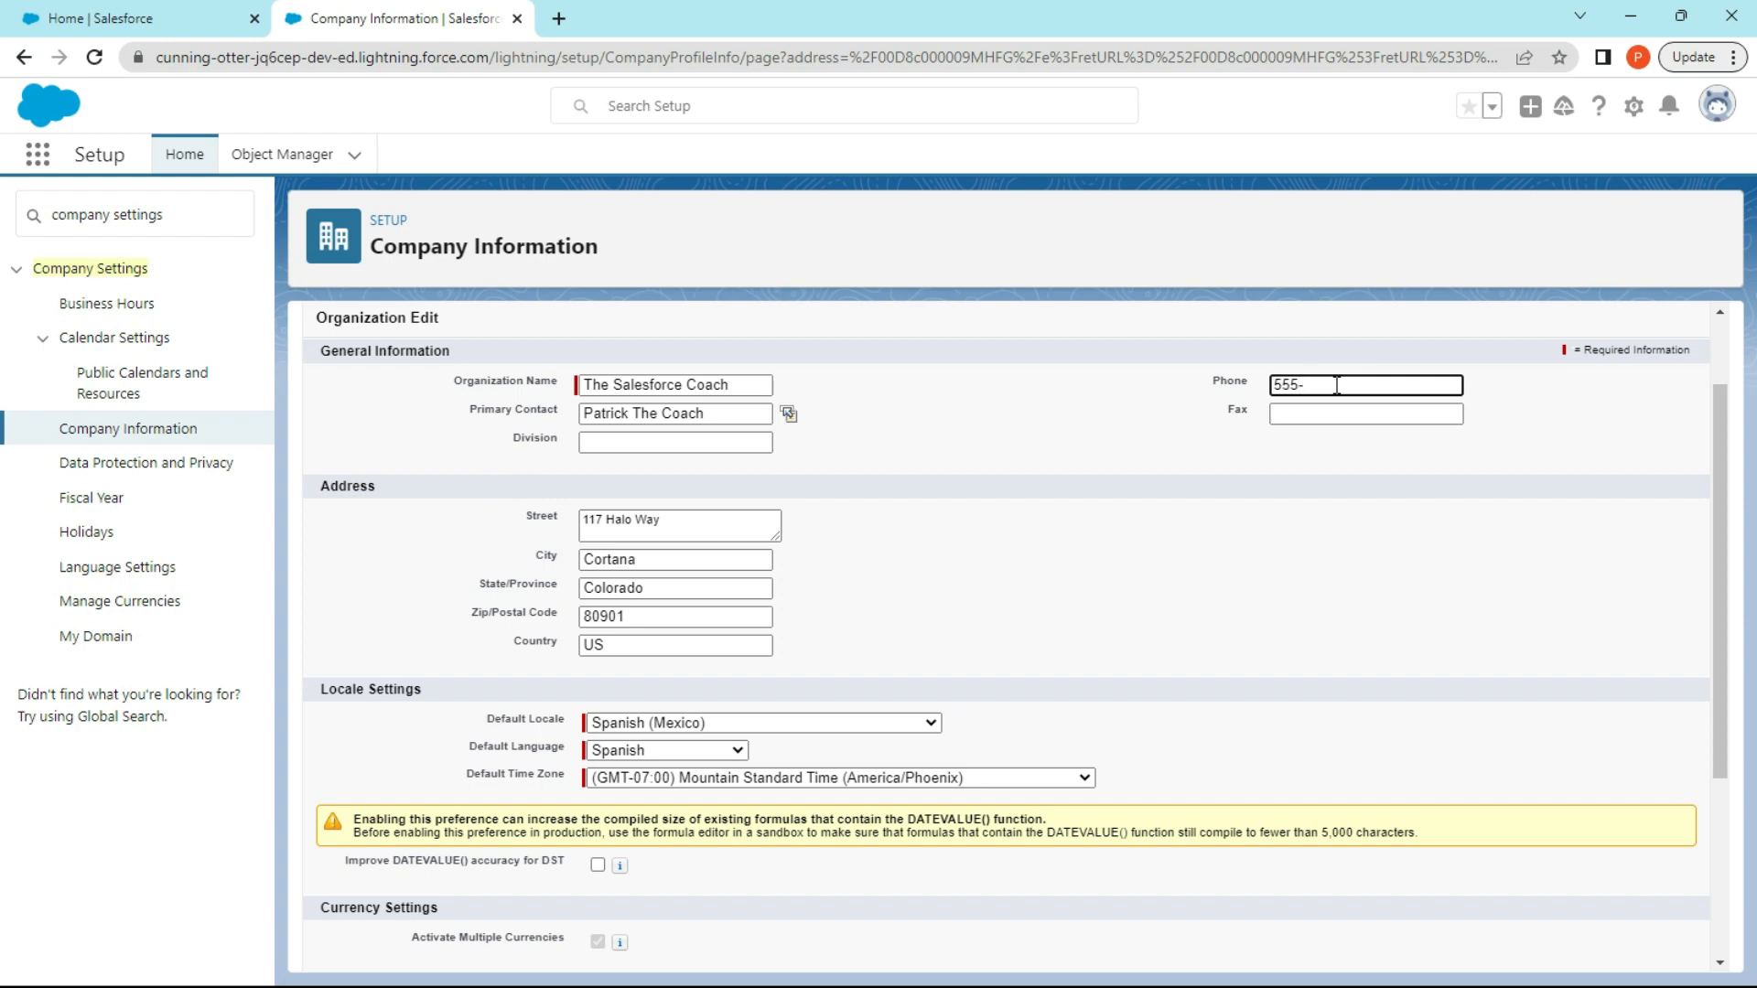
{"action": "type", "text": "575-5255"}
{"action": "left_click", "coordinate": [1052, 418]}
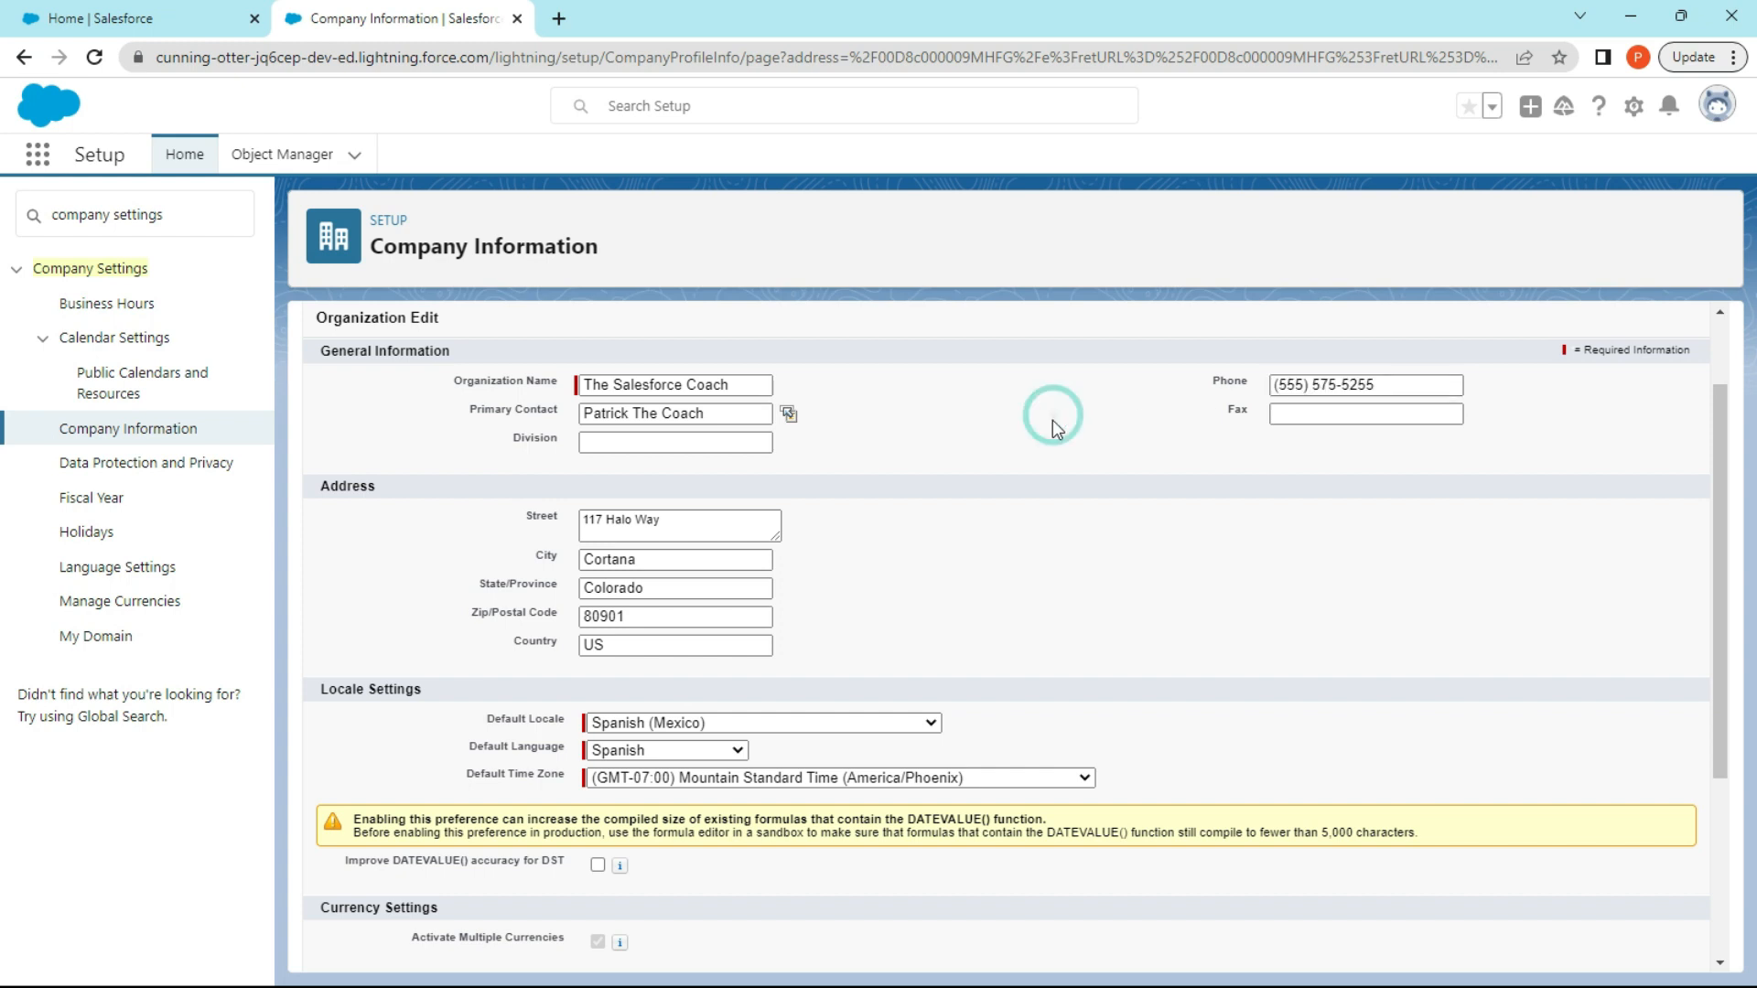
Set the organization's default locale to English (United States) and its default language to English.
{"action": "scroll", "coordinate": [1052, 506], "scroll_direction": "down", "scroll_amount": 1}
{"action": "scroll", "coordinate": [1059, 436], "scroll_direction": "up", "scroll_amount": 1}
{"action": "scroll", "coordinate": [837, 596], "scroll_direction": "down", "scroll_amount": 1}
{"action": "scroll", "coordinate": [828, 540], "scroll_direction": "down", "scroll_amount": 1}
{"action": "scroll", "coordinate": [817, 498], "scroll_direction": "up", "scroll_amount": 2}
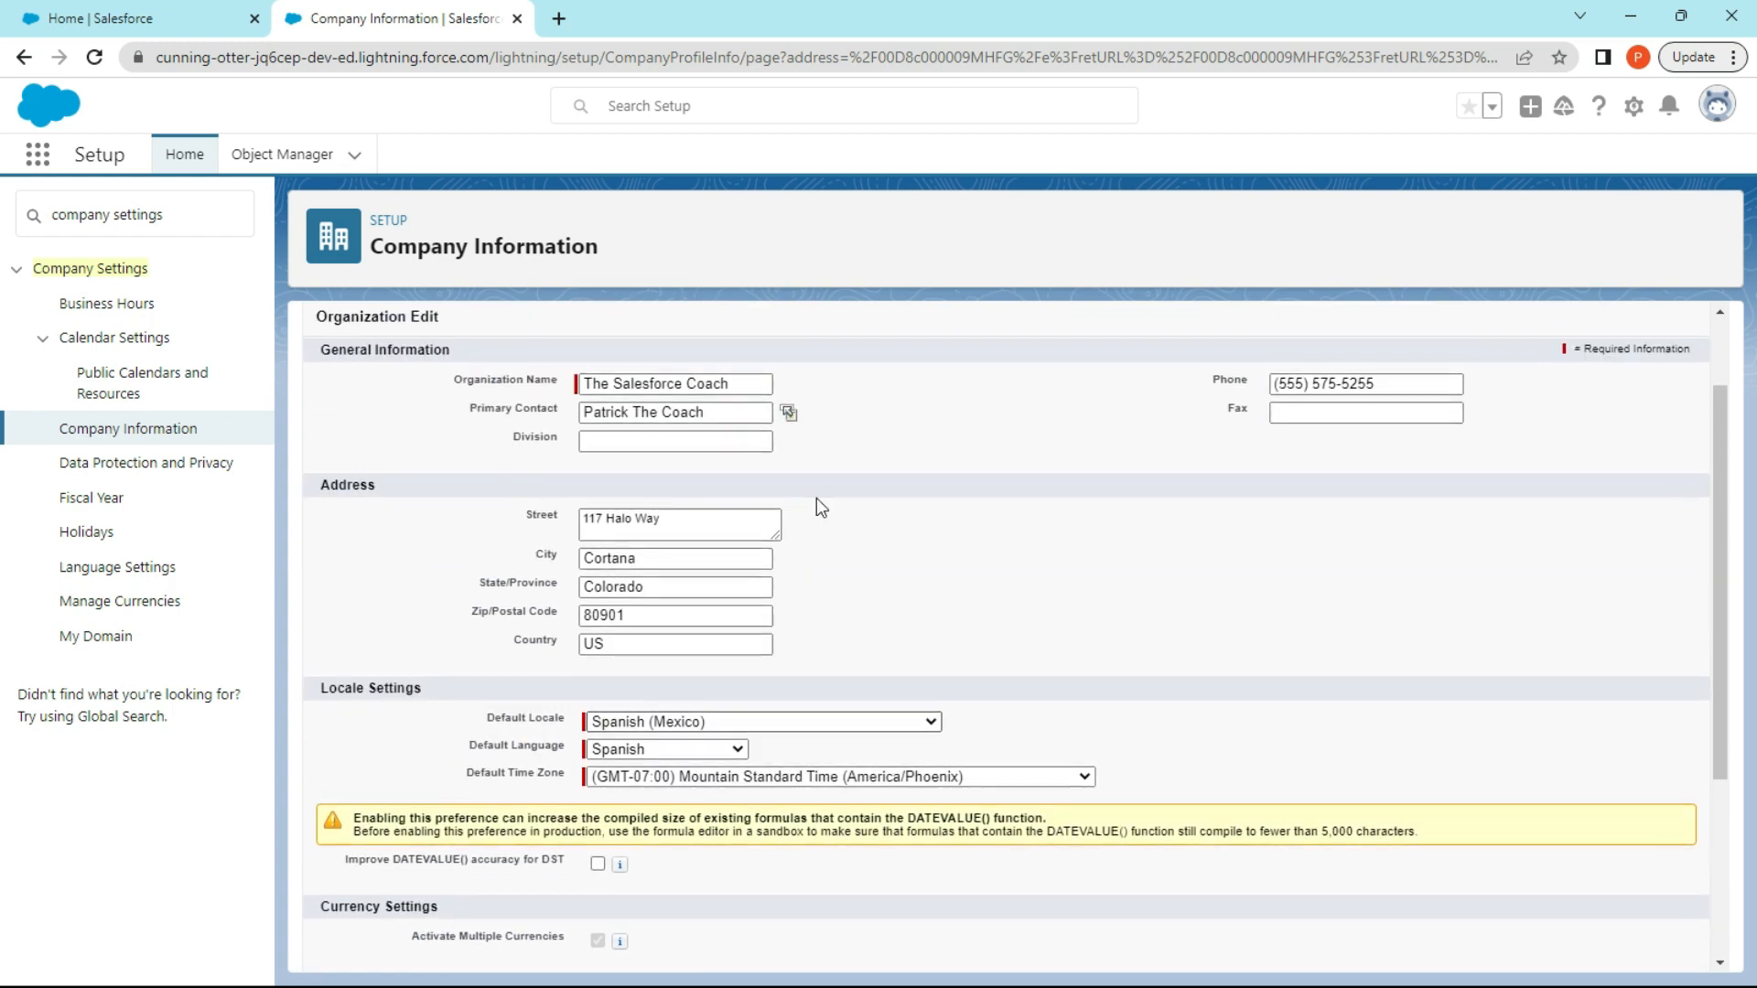
{"action": "scroll", "coordinate": [816, 498], "scroll_direction": "down", "scroll_amount": 3}
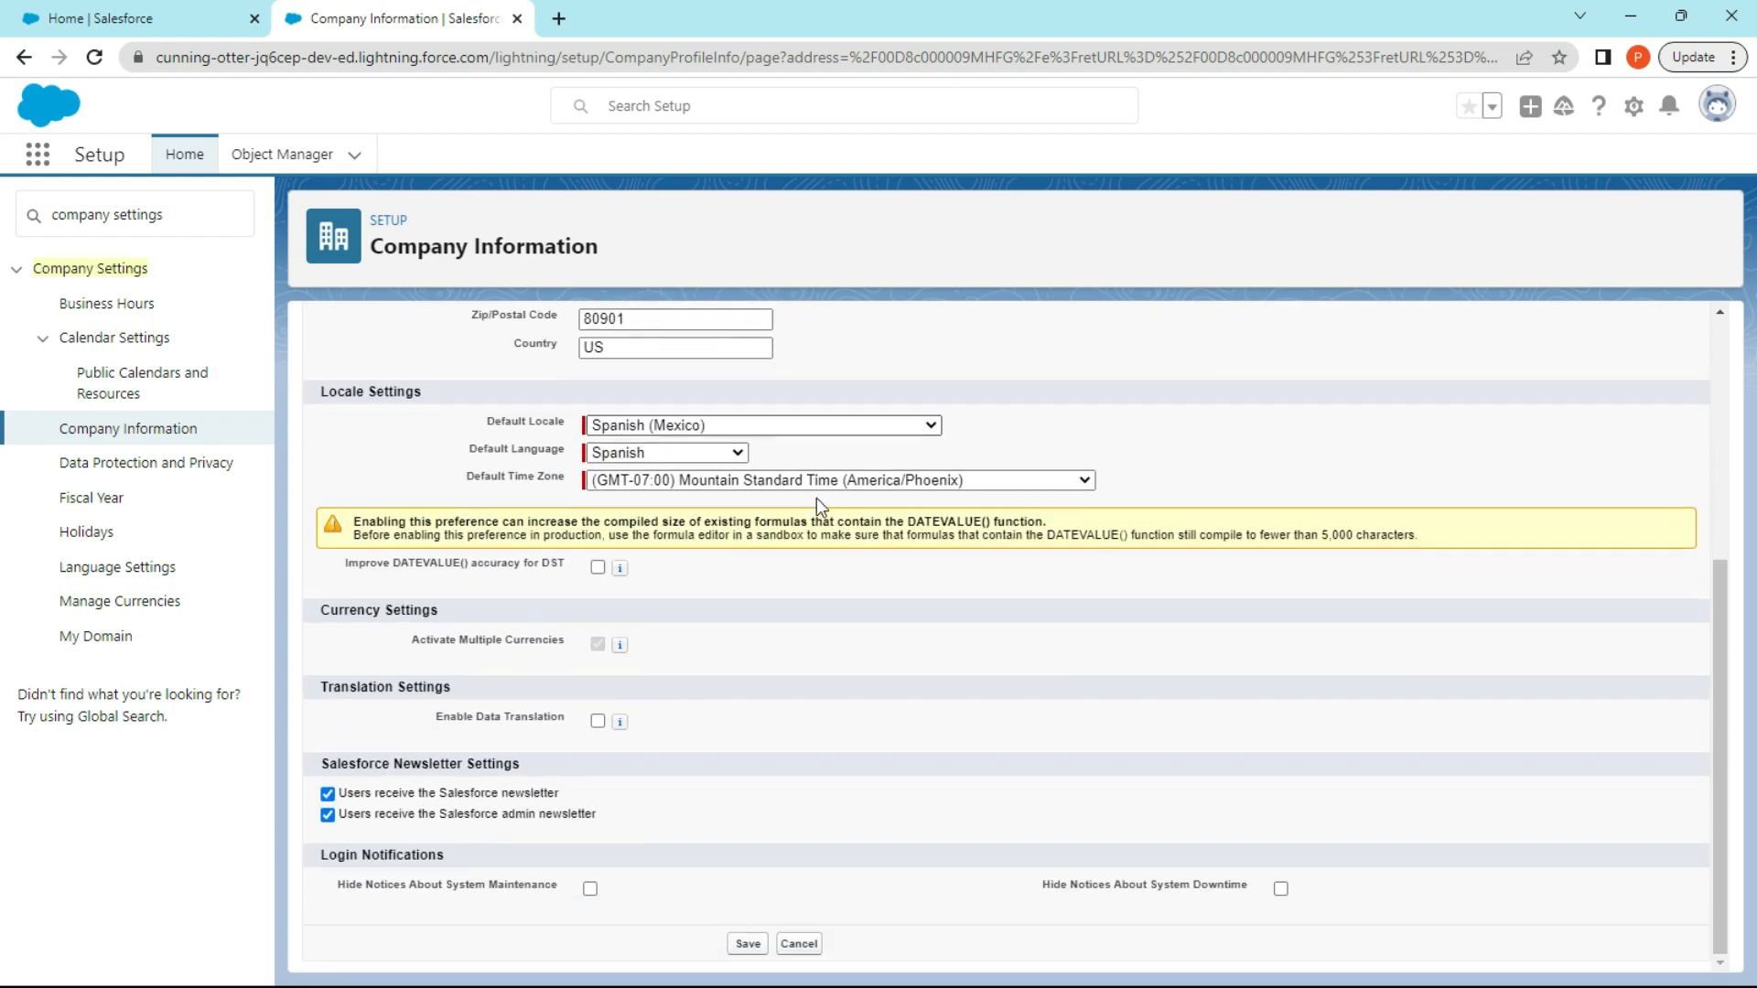
{"action": "left_click", "coordinate": [795, 423]}
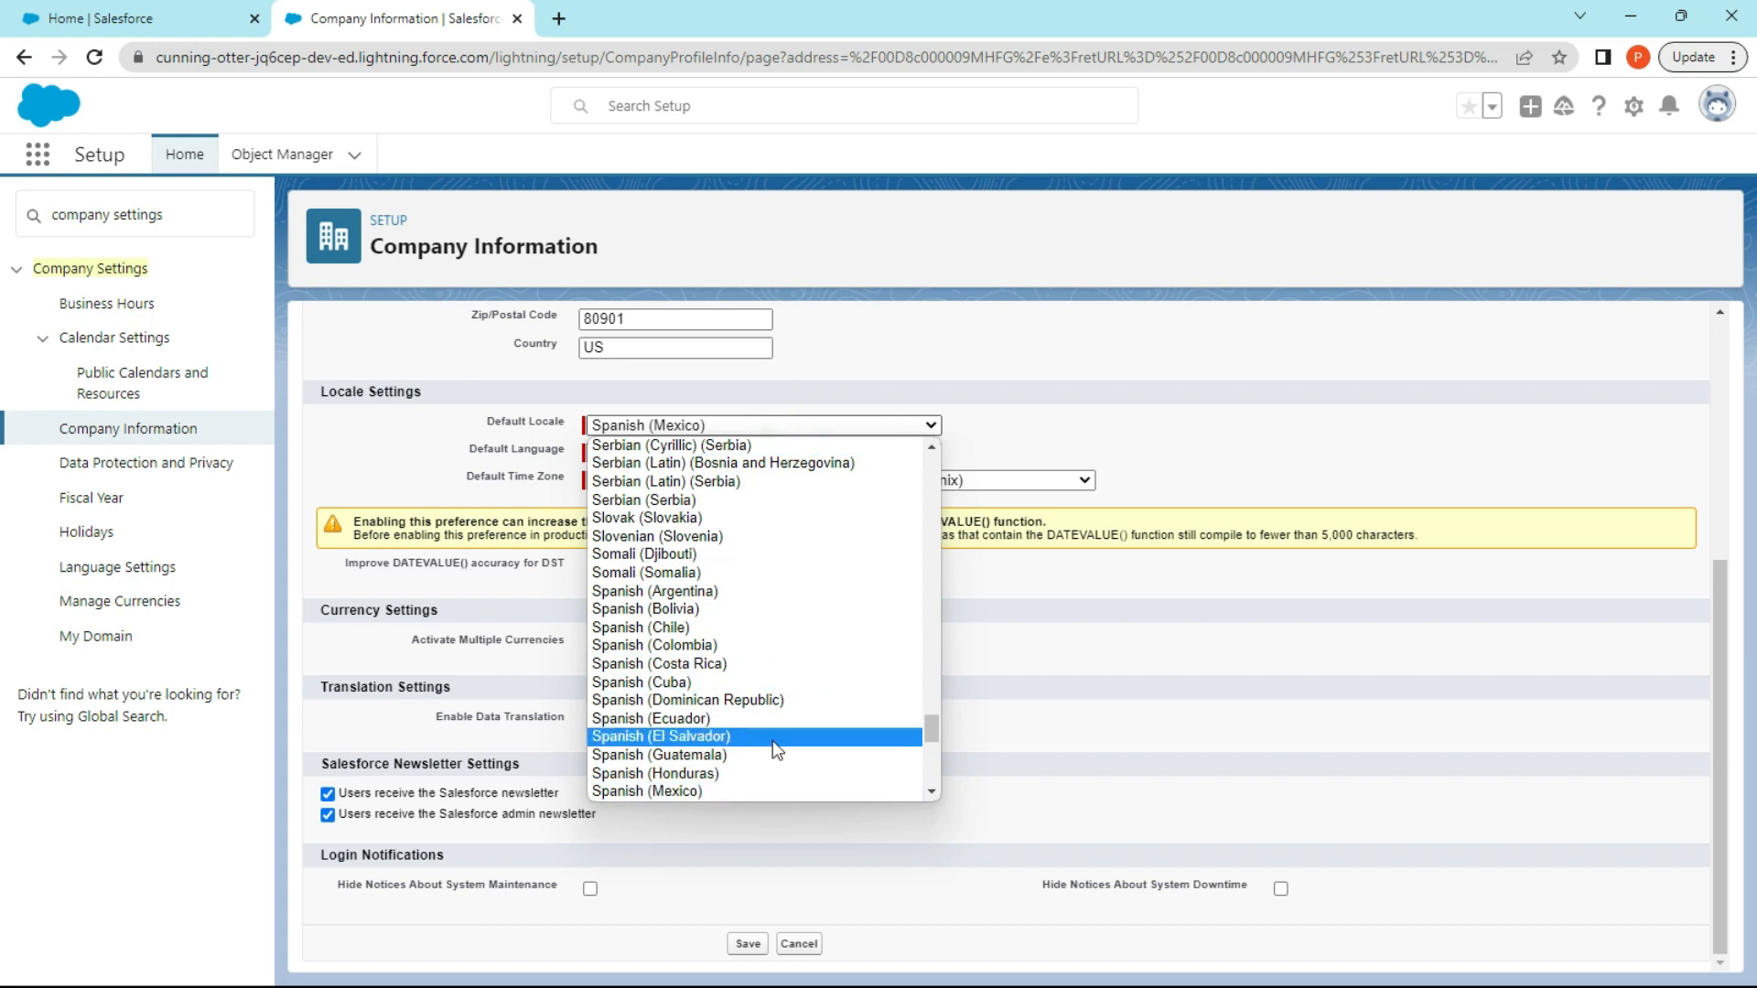
{"action": "scroll", "coordinate": [767, 741], "scroll_direction": "up", "scroll_amount": 20}
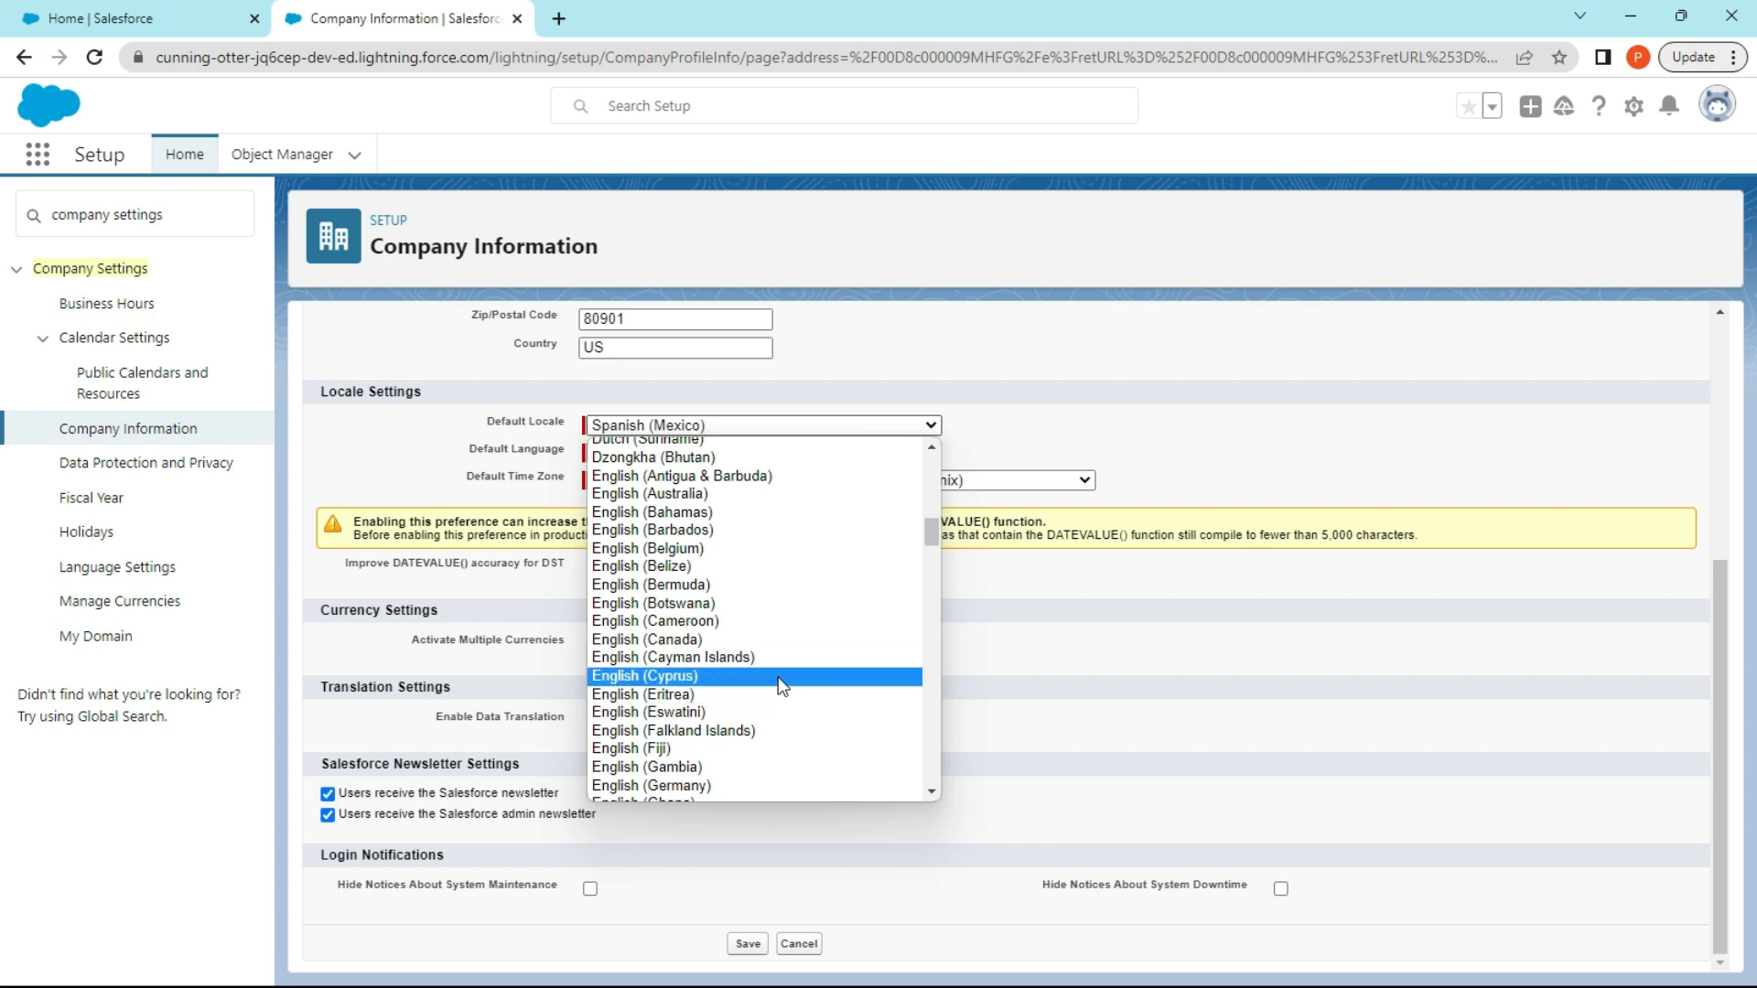
{"action": "scroll", "coordinate": [774, 679], "scroll_direction": "down", "scroll_amount": 5}
{"action": "scroll", "coordinate": [768, 659], "scroll_direction": "down", "scroll_amount": 5}
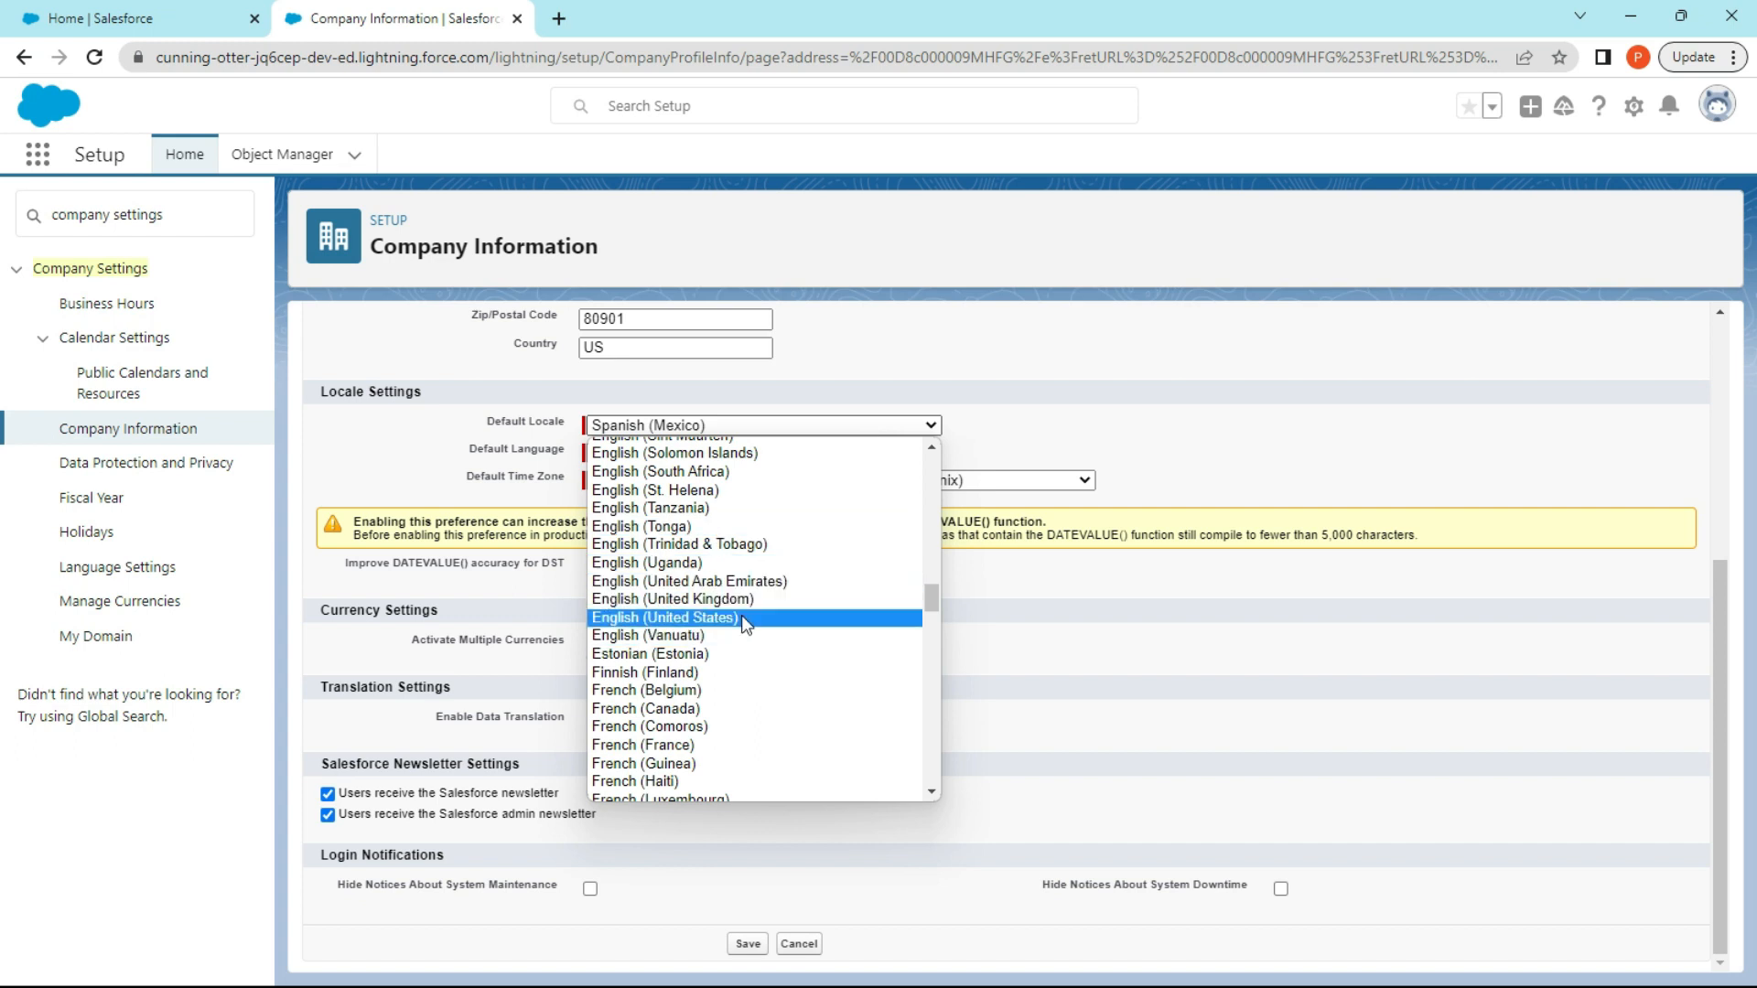
{"action": "left_click", "coordinate": [741, 615]}
{"action": "left_click", "coordinate": [694, 454]}
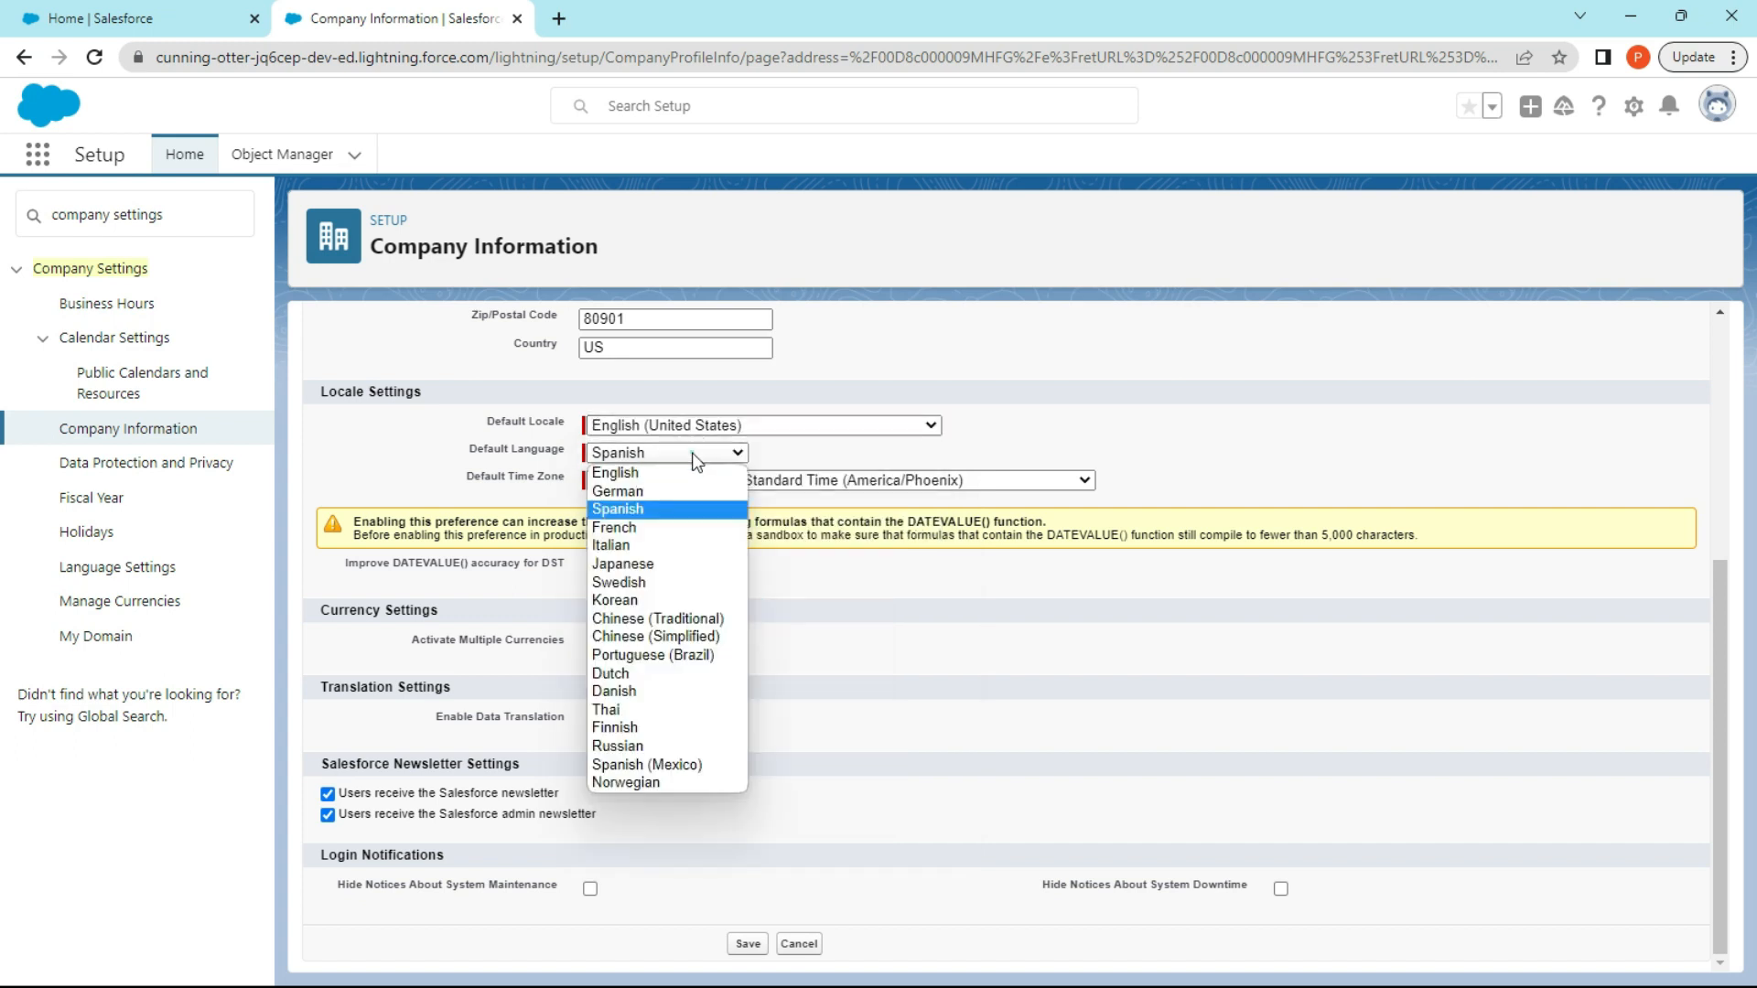
{"action": "left_click", "coordinate": [675, 473]}
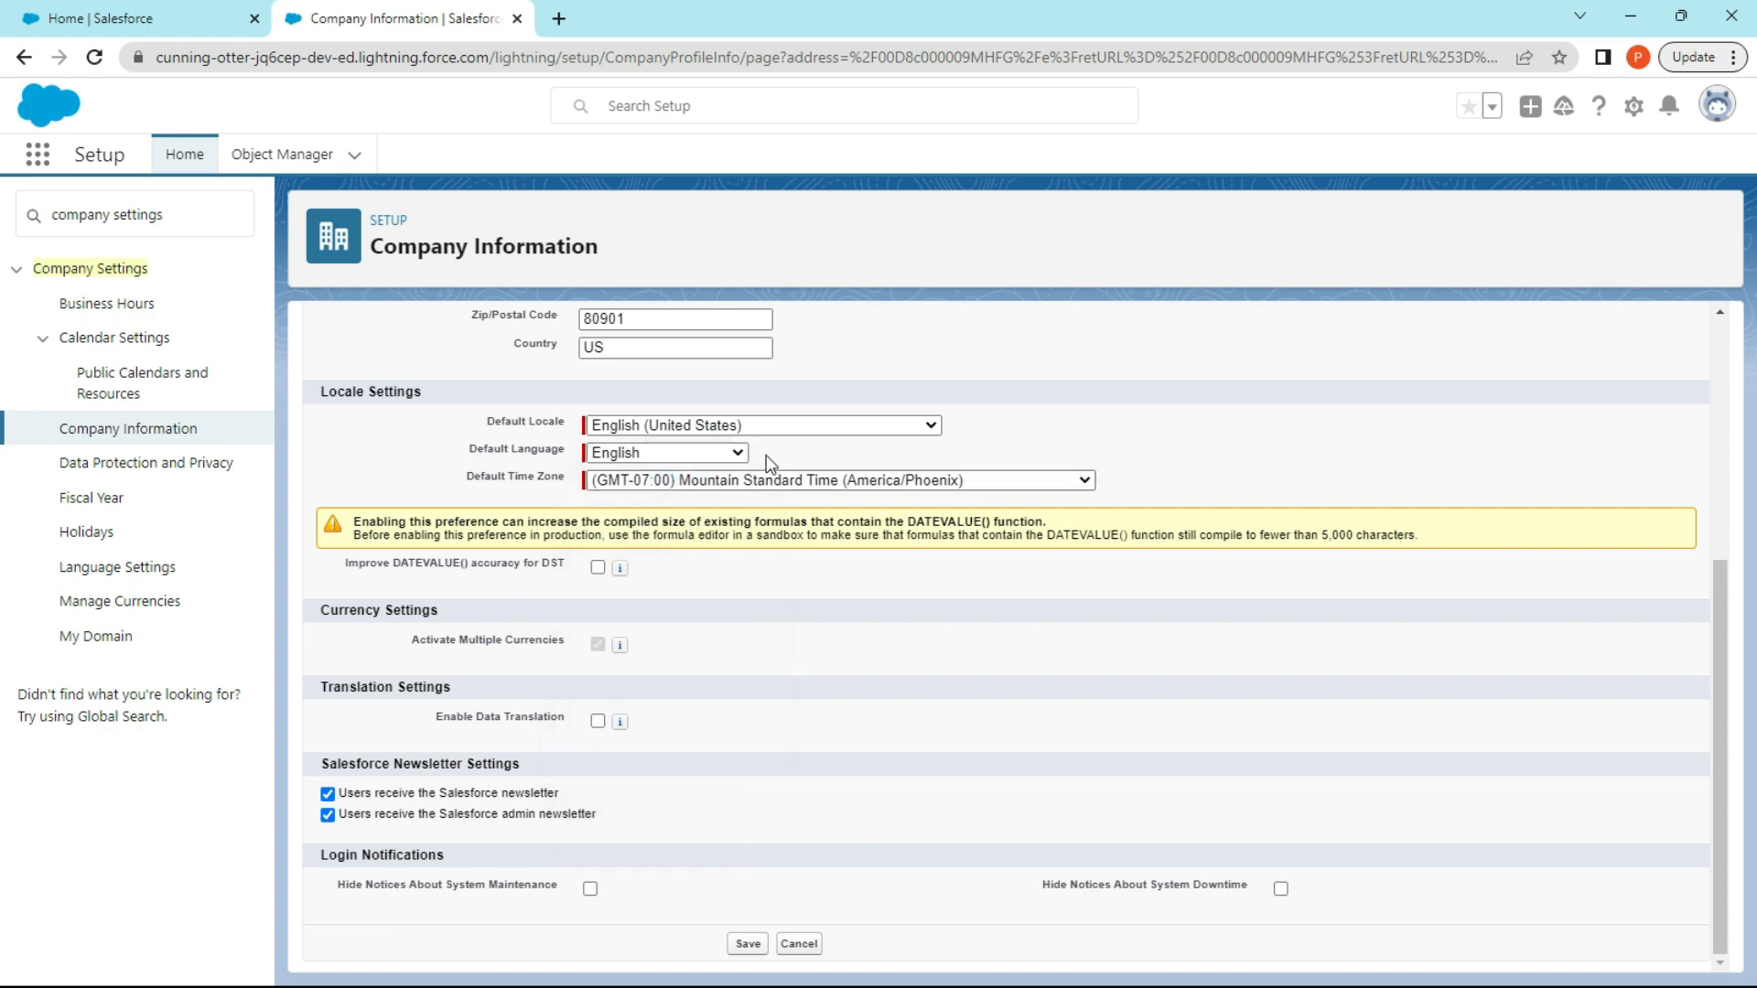
Examine the available default time zones and the help note for activating multiple currencies.
{"action": "left_click", "coordinate": [698, 480]}
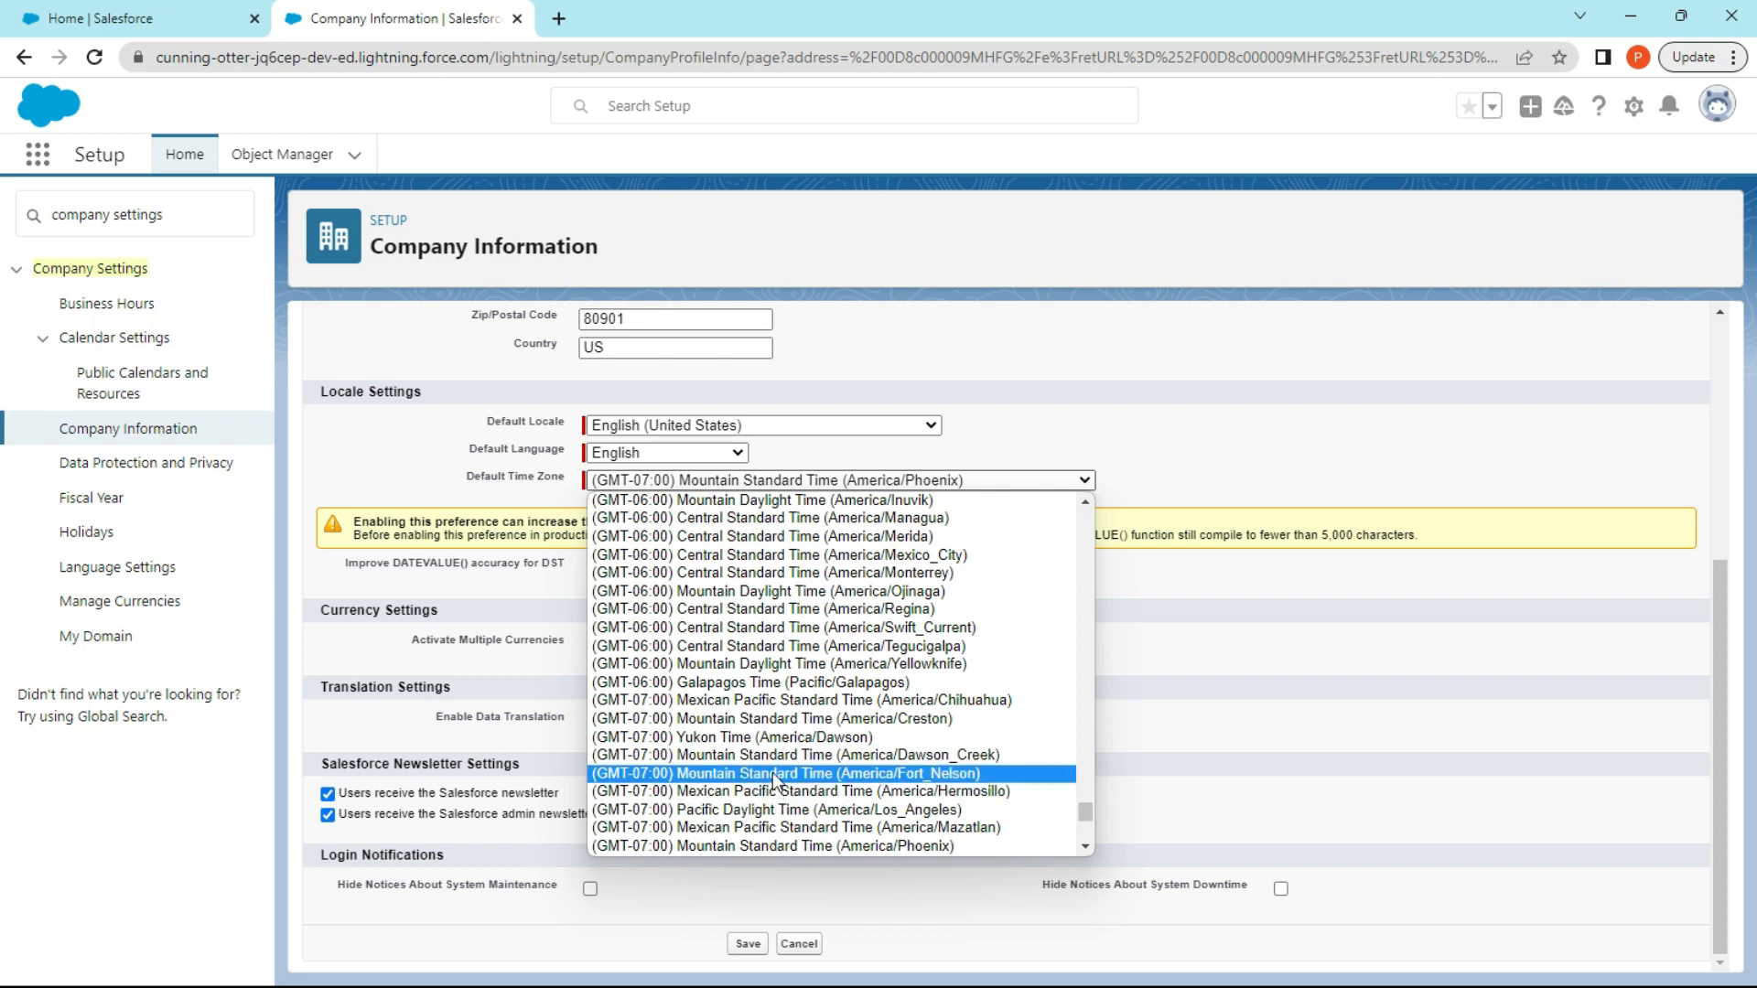
{"action": "left_click", "coordinate": [1217, 378]}
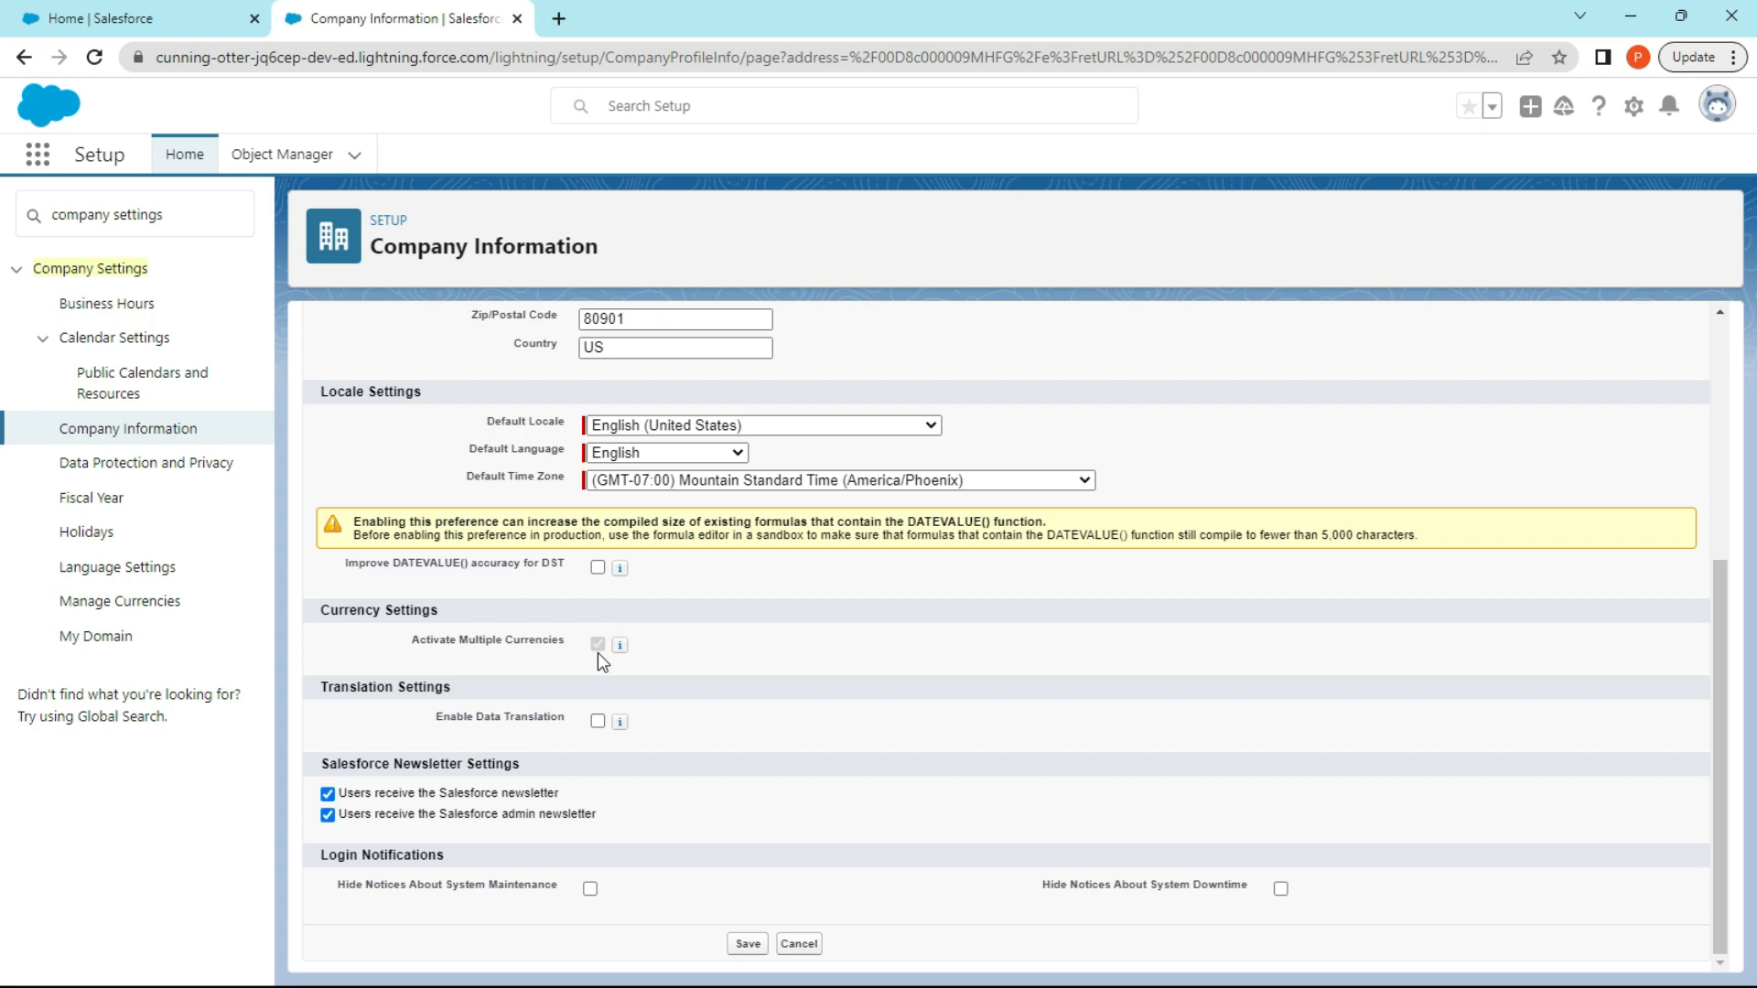
{"action": "mouse_move", "coordinate": [620, 643]}
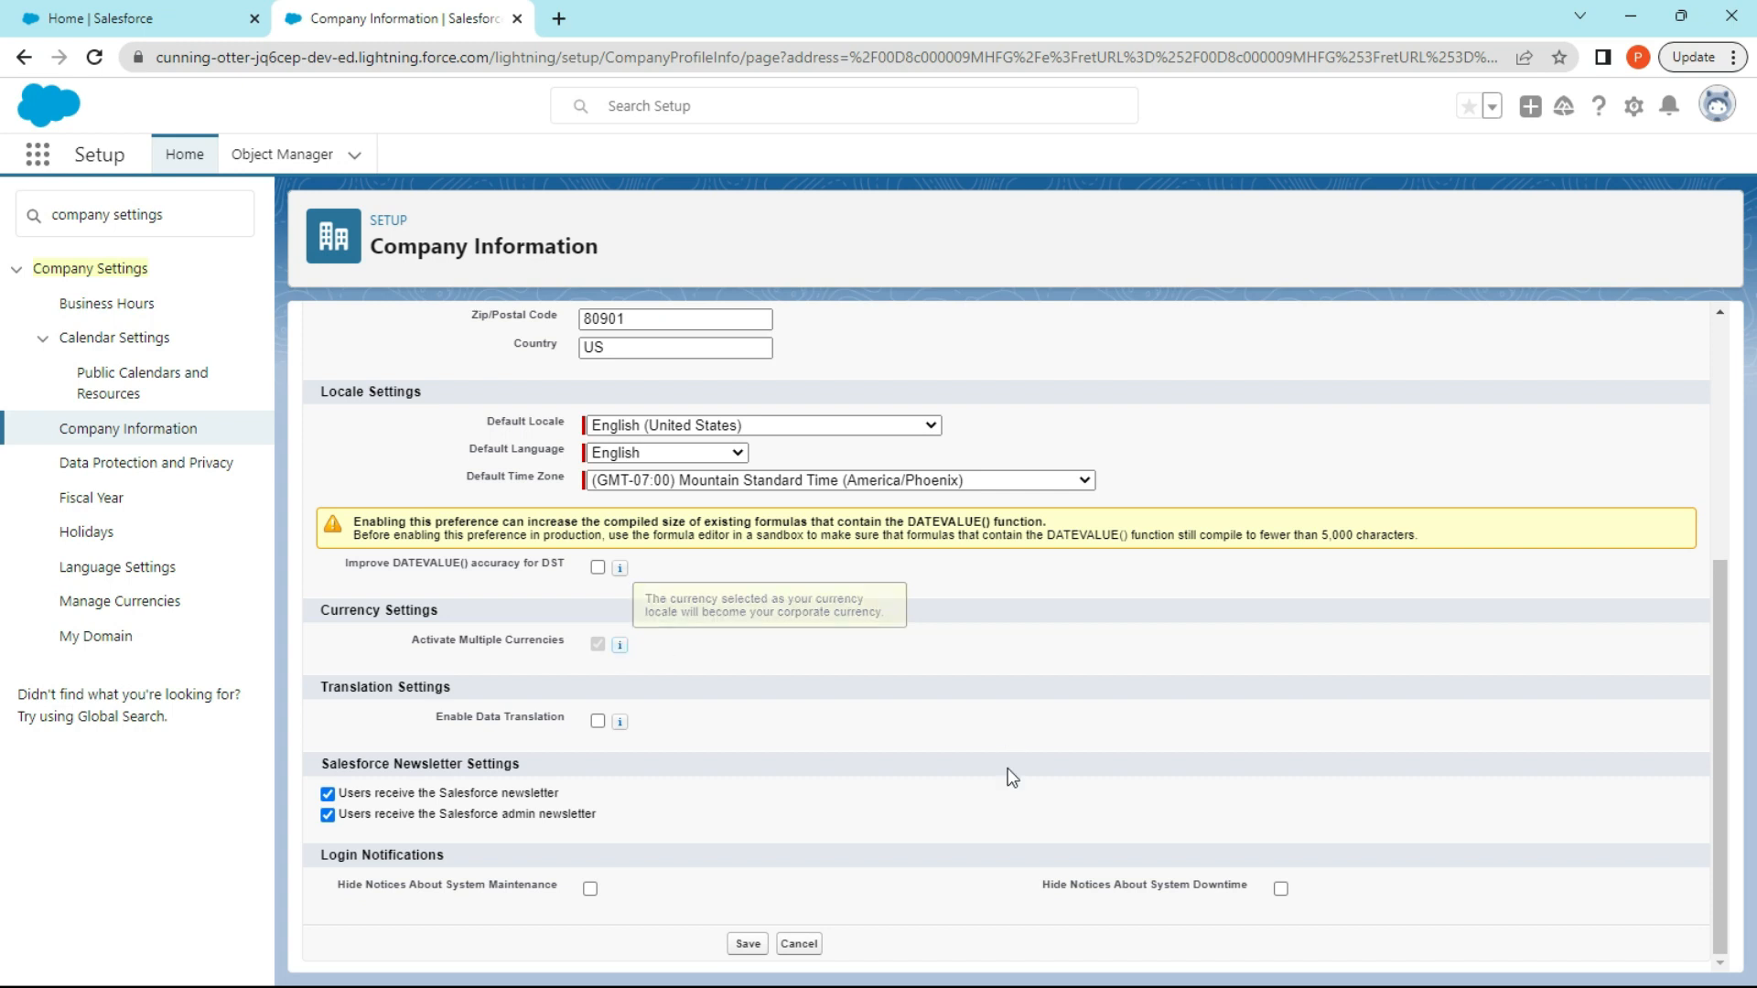
Review the edited organization profile and save it.
{"action": "scroll", "coordinate": [832, 843], "scroll_direction": "up", "scroll_amount": 4}
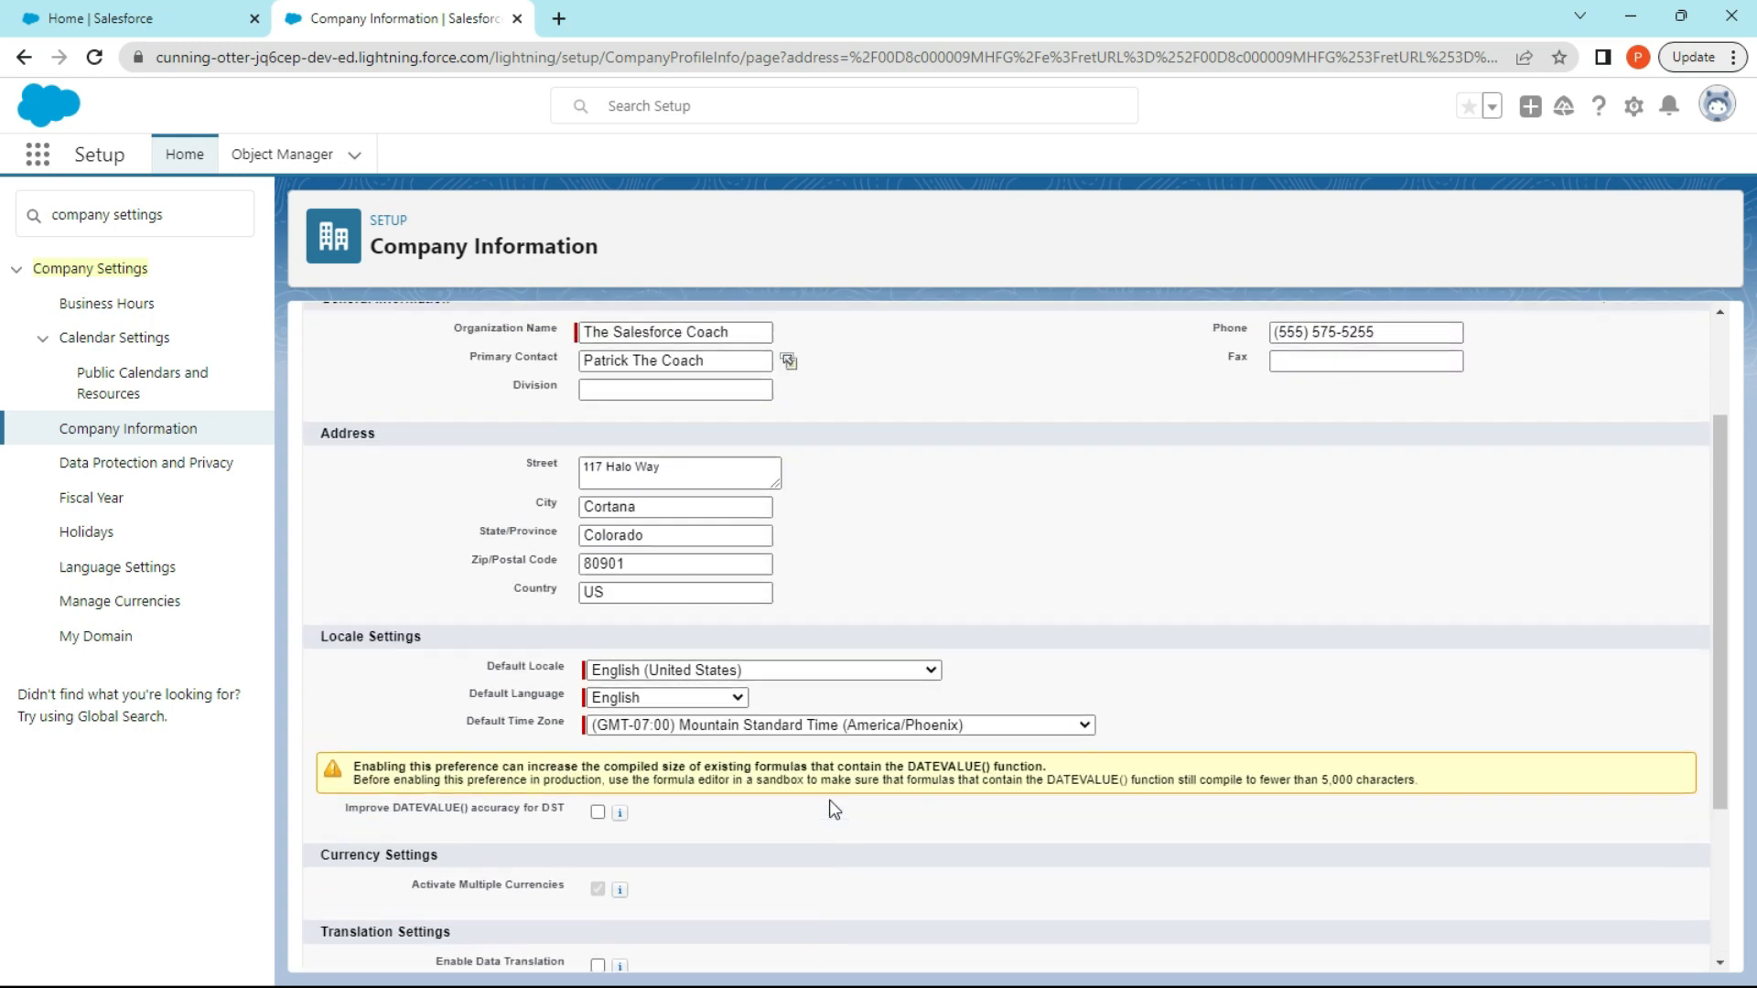
{"action": "scroll", "coordinate": [856, 781], "scroll_direction": "down", "scroll_amount": 4}
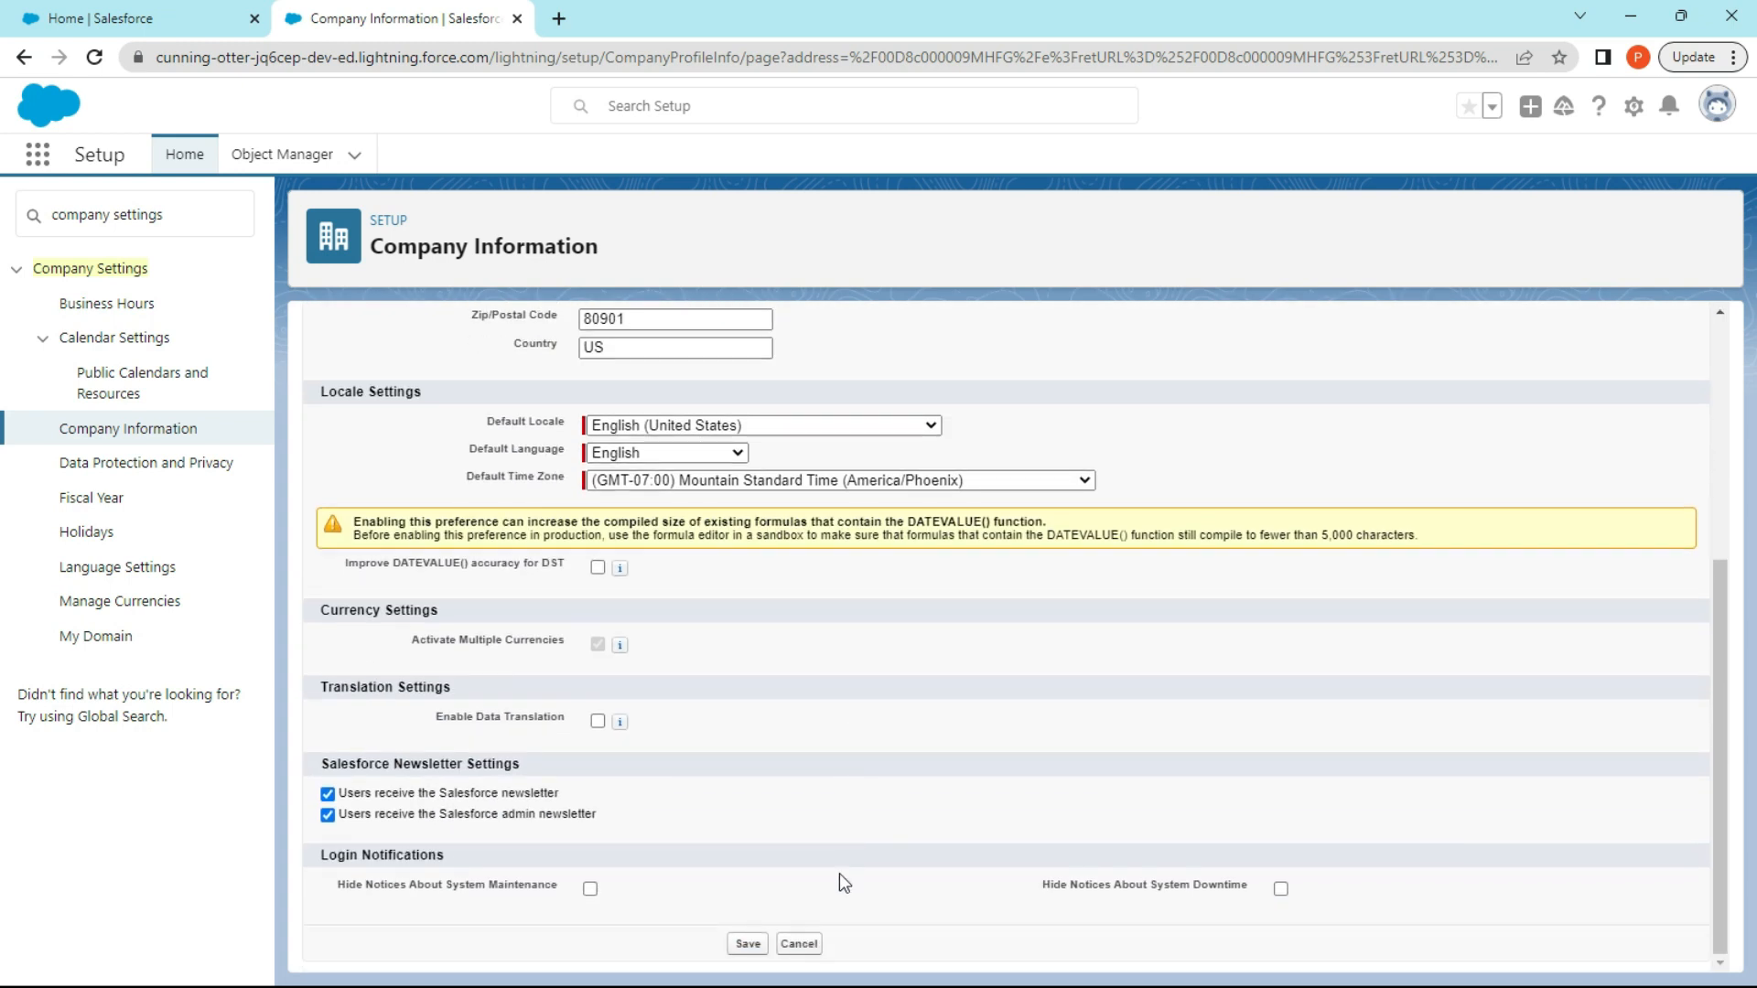
{"action": "left_click", "coordinate": [748, 945]}
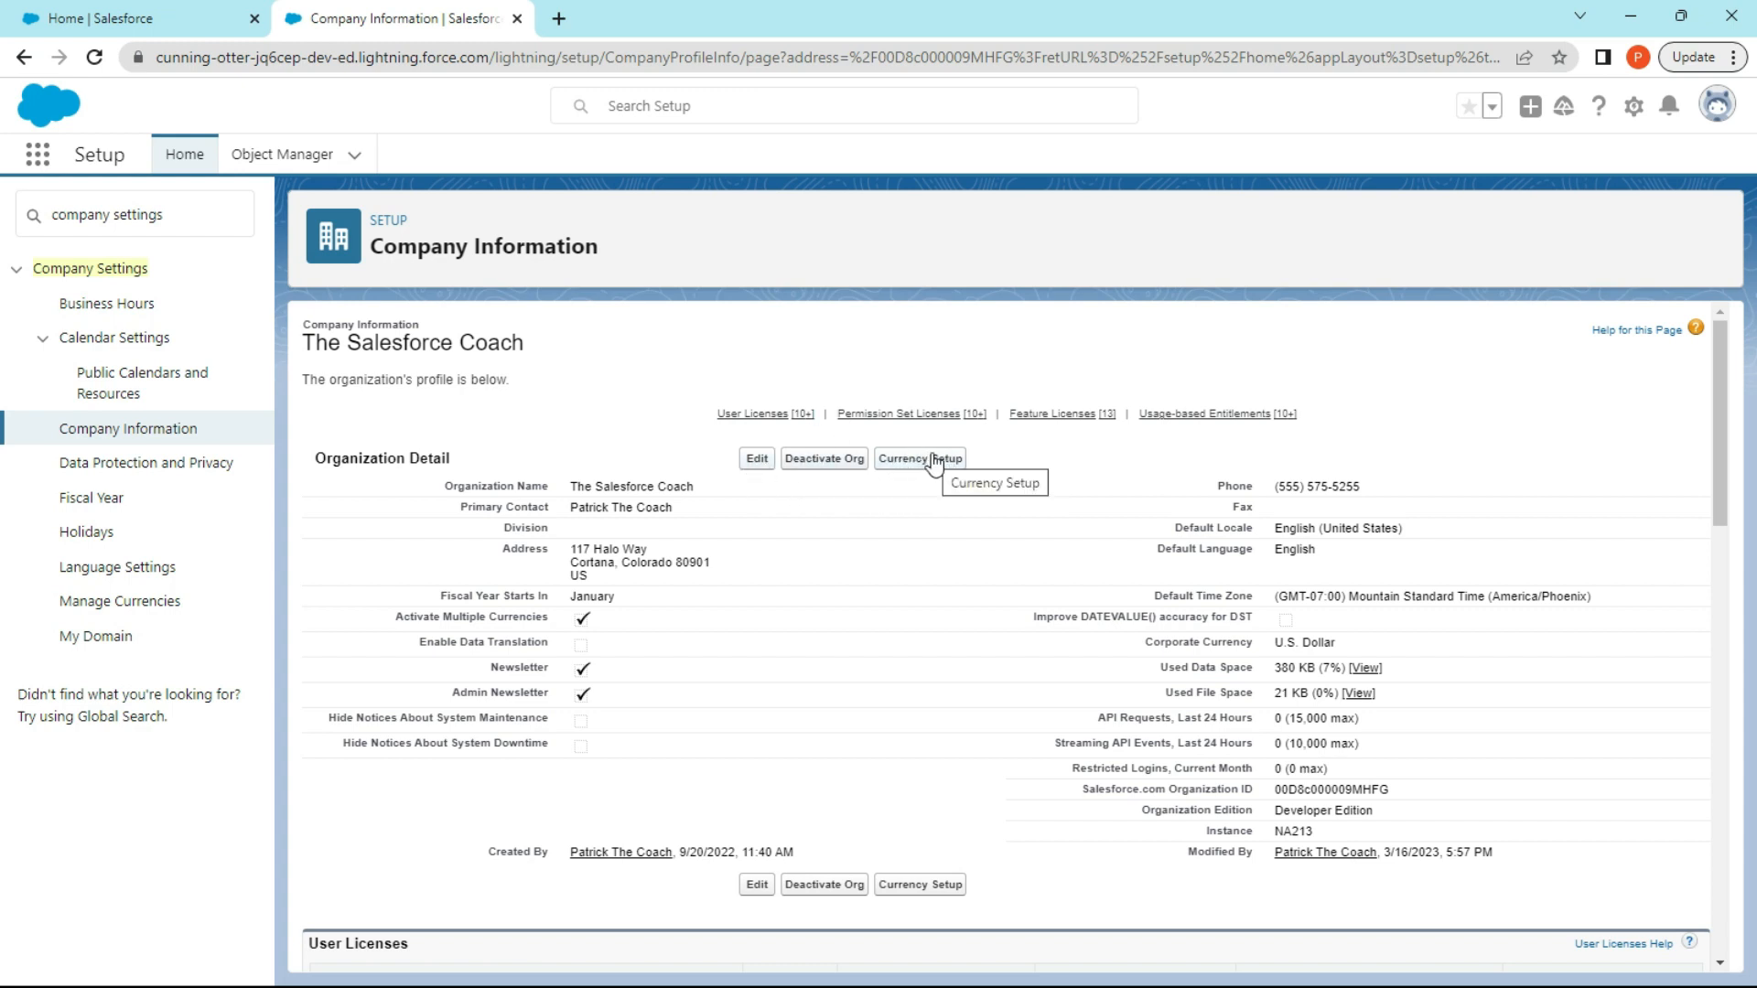
Start a new currency from the organization's currency setup and choose CAD - Canadian Dollar as its currency type.
{"action": "left_click", "coordinate": [934, 461]}
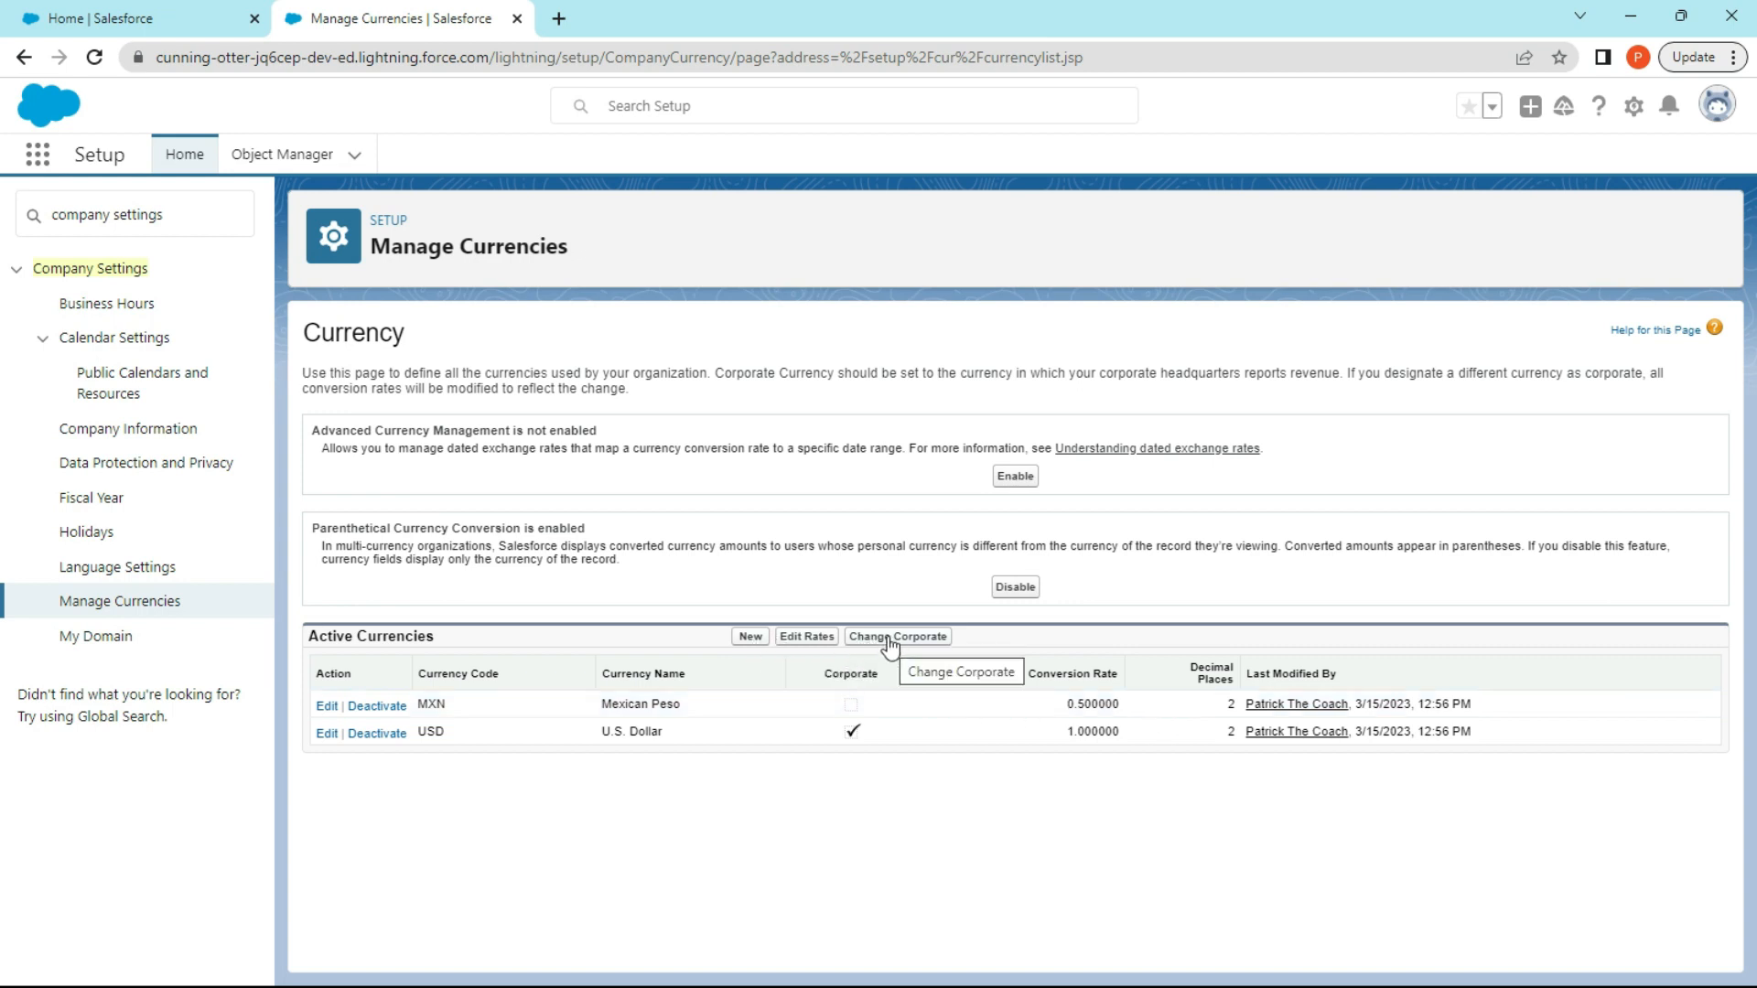
{"action": "left_click", "coordinate": [749, 638]}
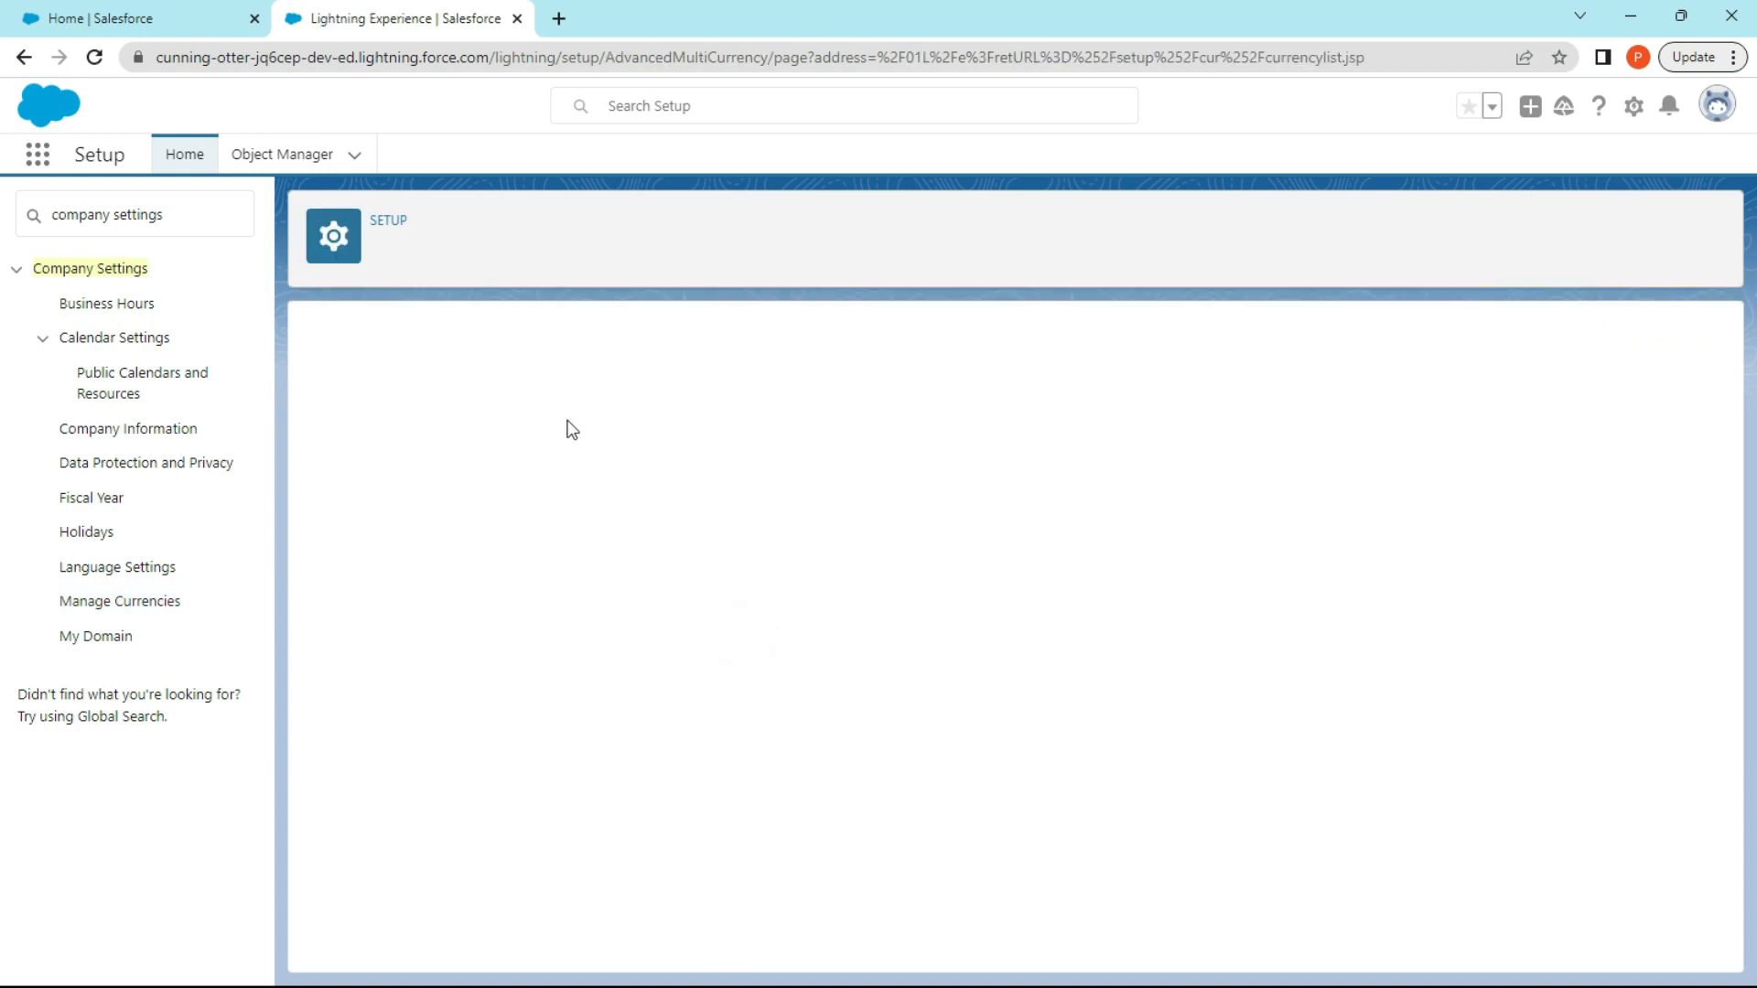
{"action": "left_click", "coordinate": [717, 487]}
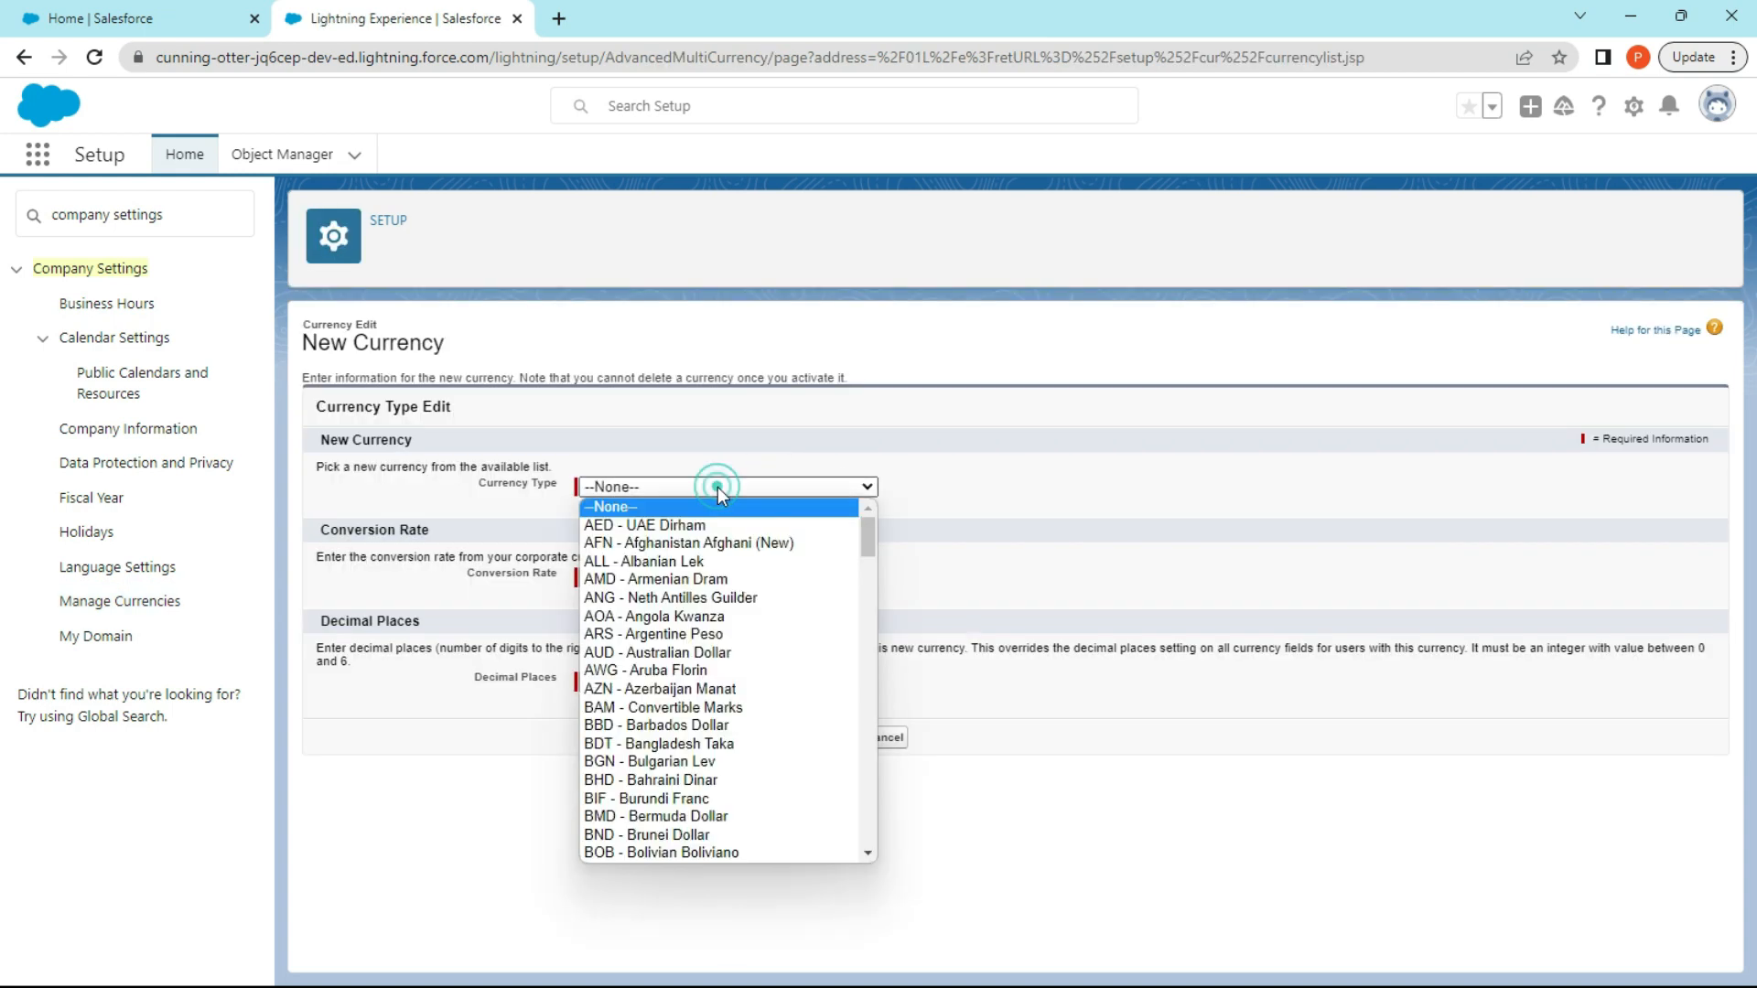
{"action": "scroll", "coordinate": [740, 597], "scroll_direction": "down", "scroll_amount": 15}
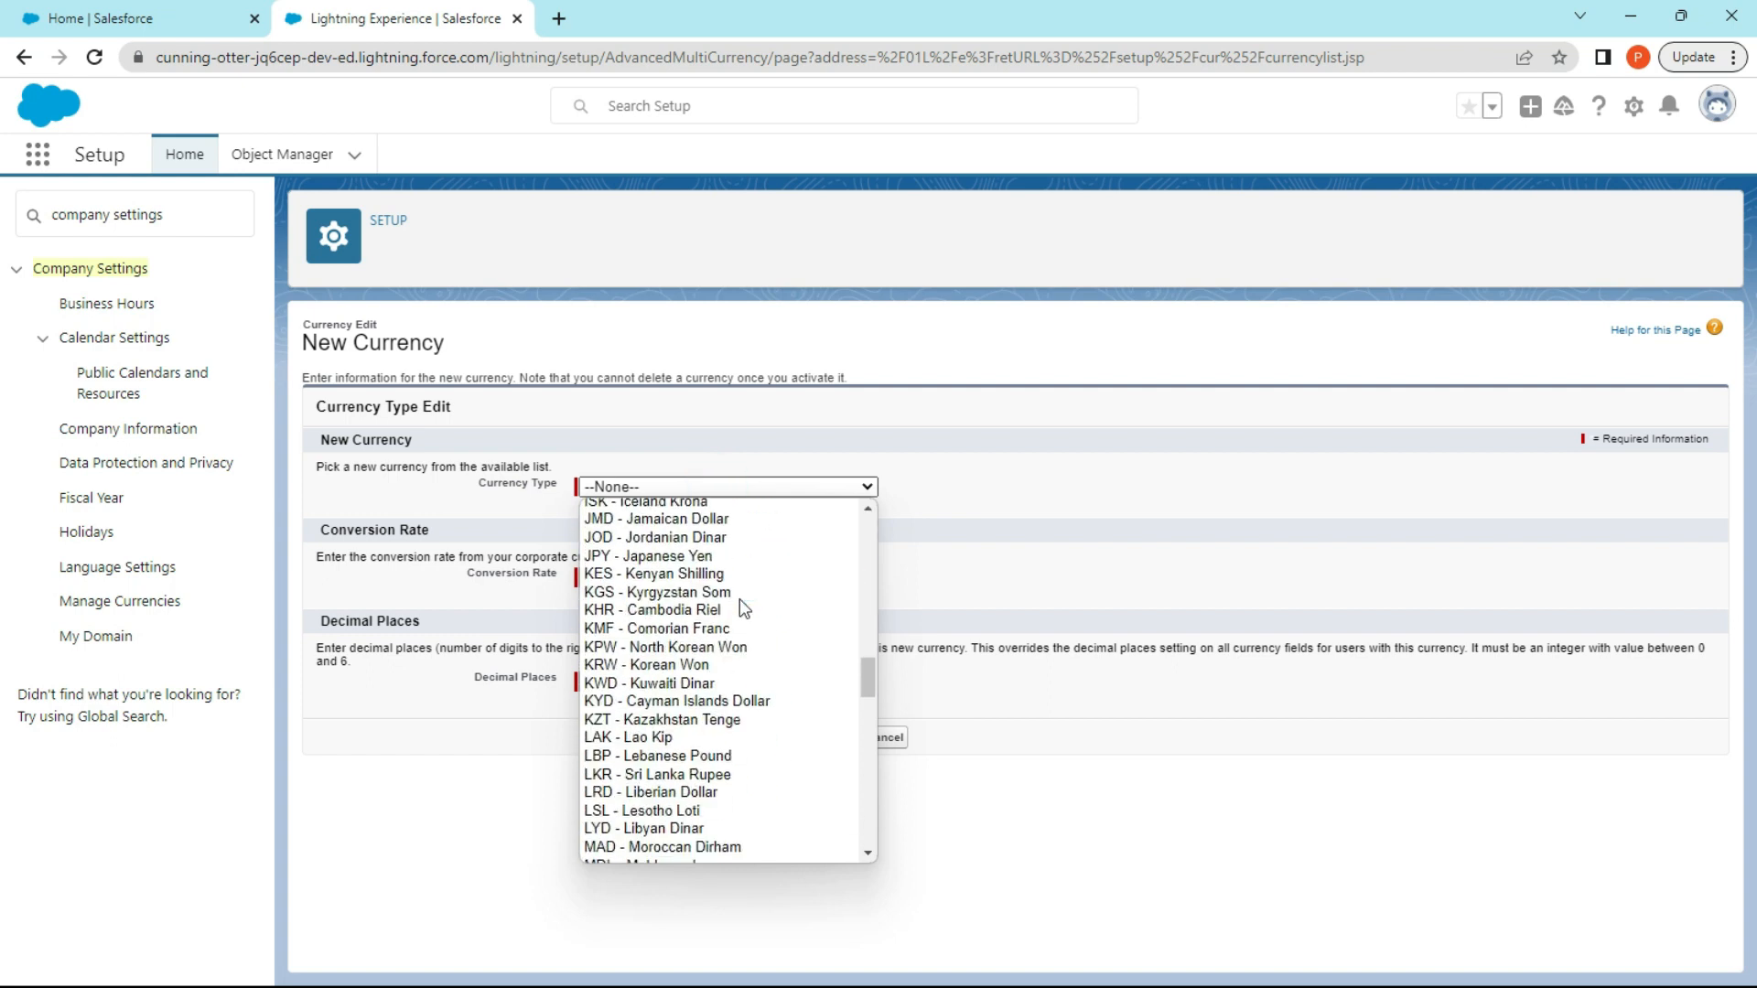
{"action": "scroll", "coordinate": [740, 600], "scroll_direction": "up", "scroll_amount": 3}
{"action": "scroll", "coordinate": [740, 595], "scroll_direction": "down", "scroll_amount": 15}
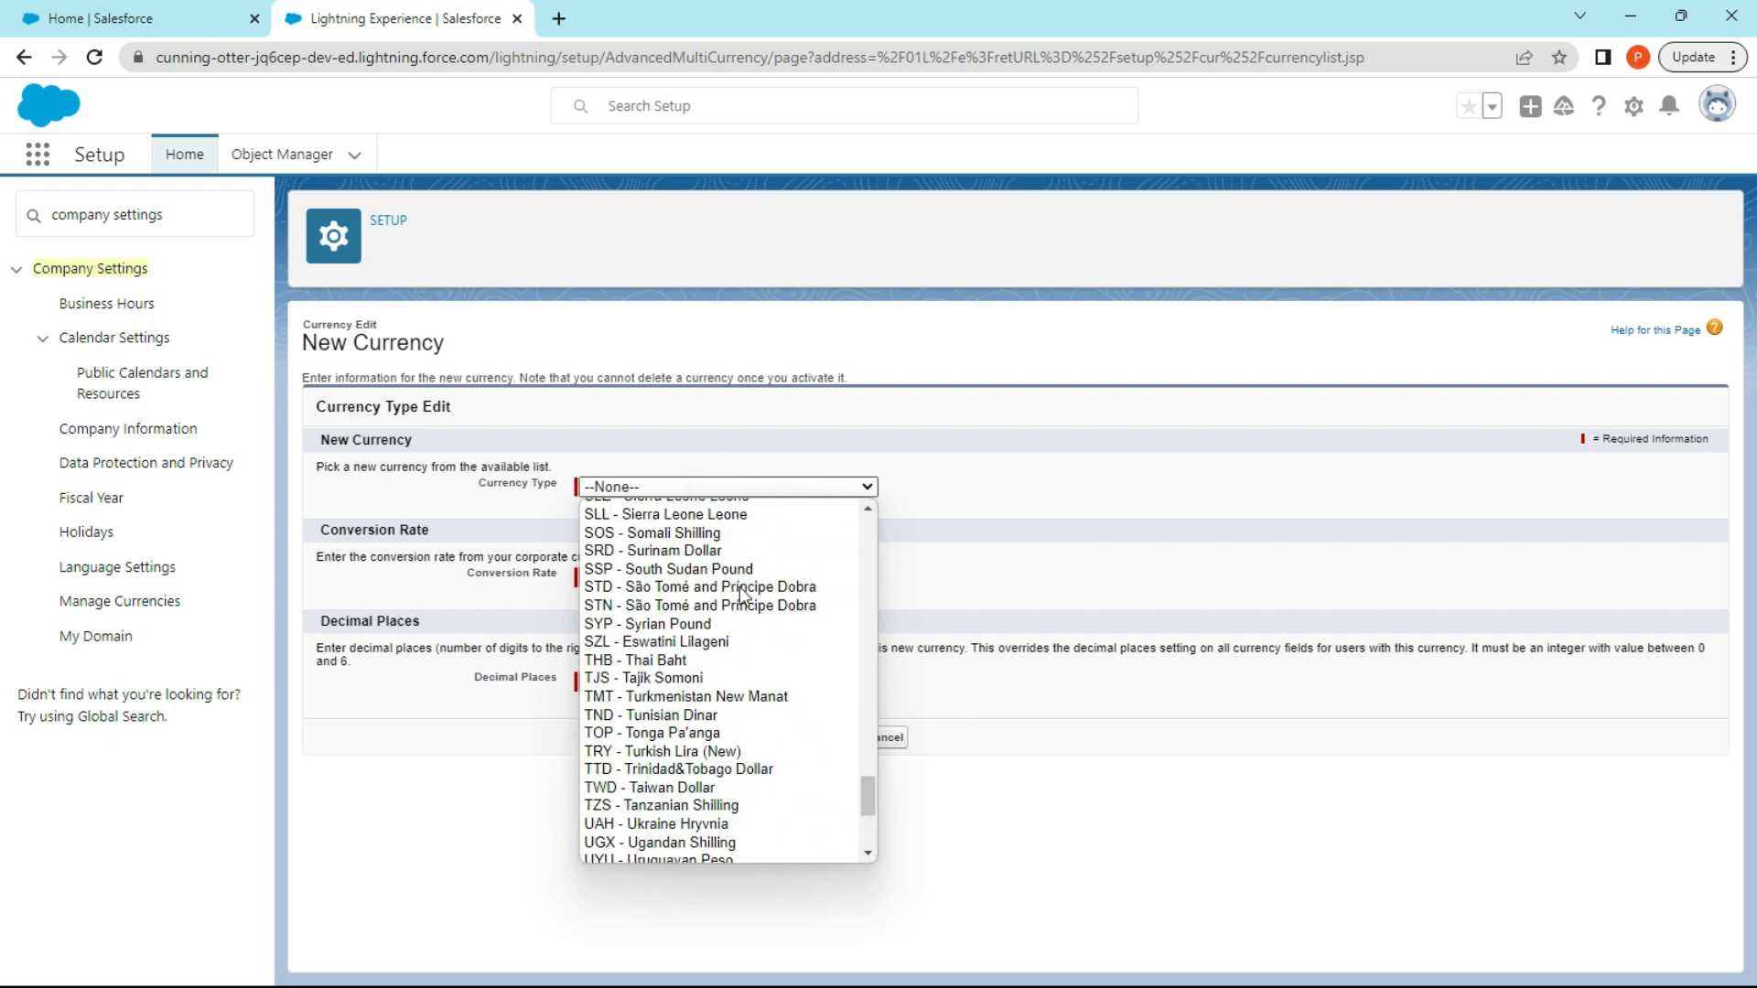
{"action": "scroll", "coordinate": [729, 644], "scroll_direction": "down", "scroll_amount": 5}
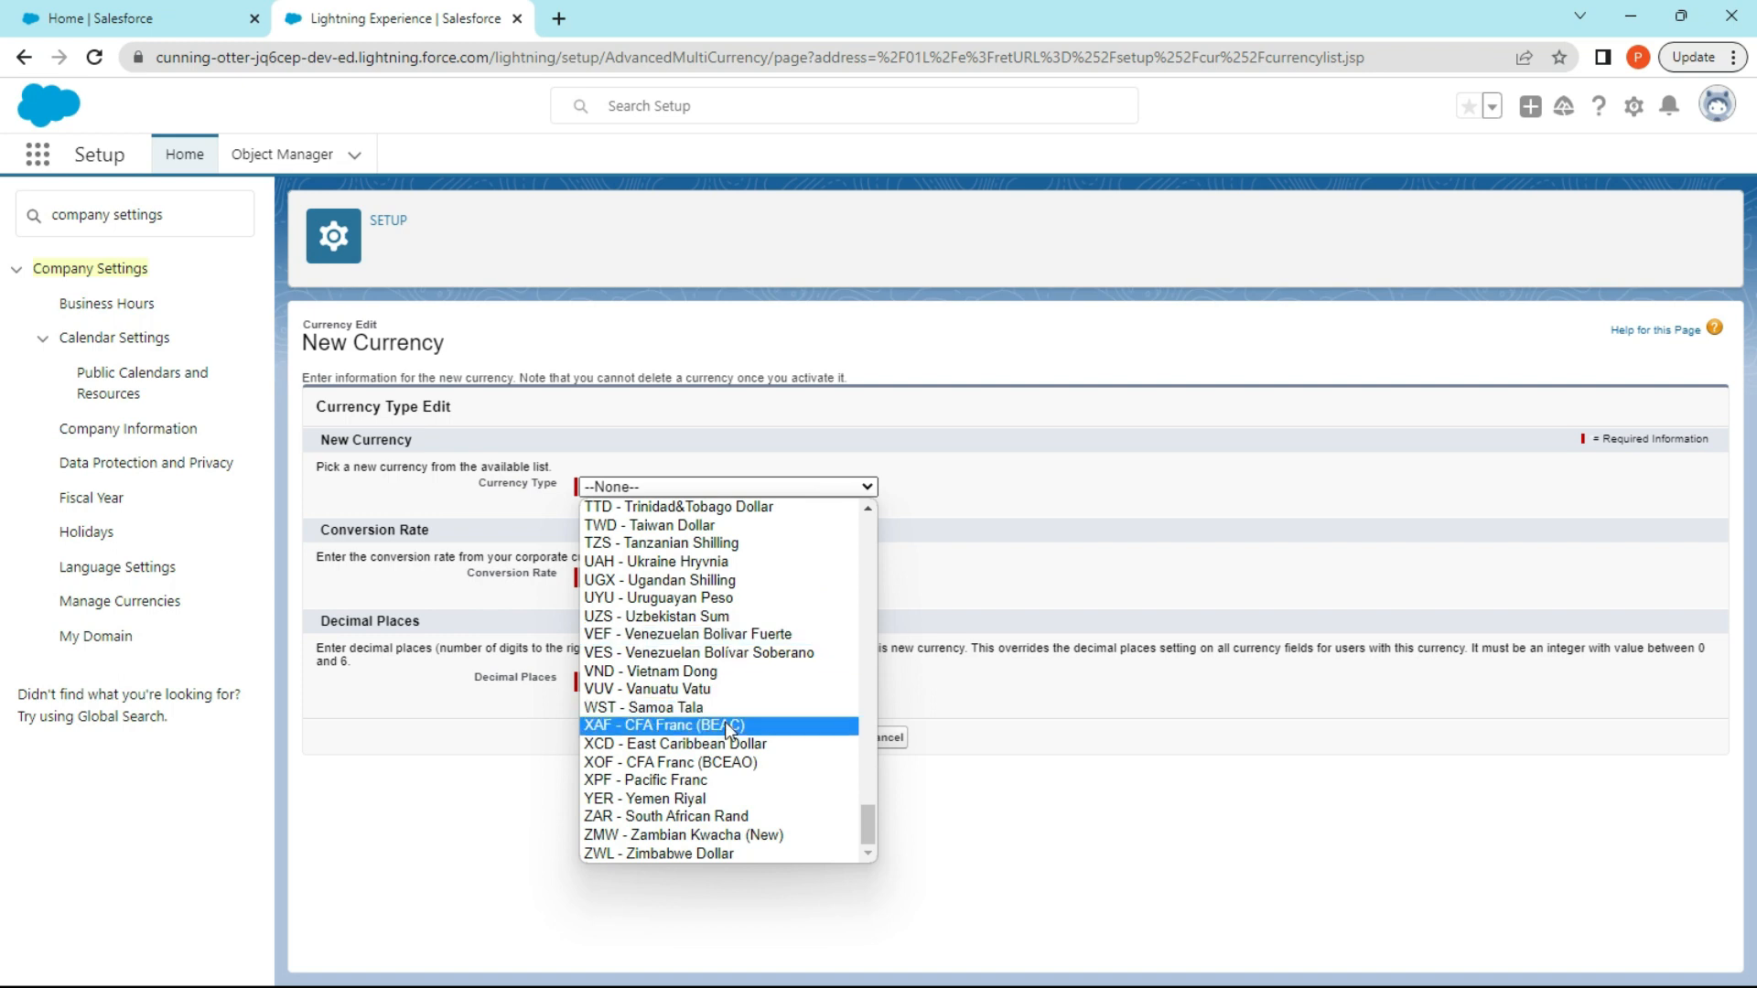
{"action": "scroll", "coordinate": [739, 767], "scroll_direction": "up", "scroll_amount": 15}
{"action": "scroll", "coordinate": [740, 767], "scroll_direction": "up", "scroll_amount": 12}
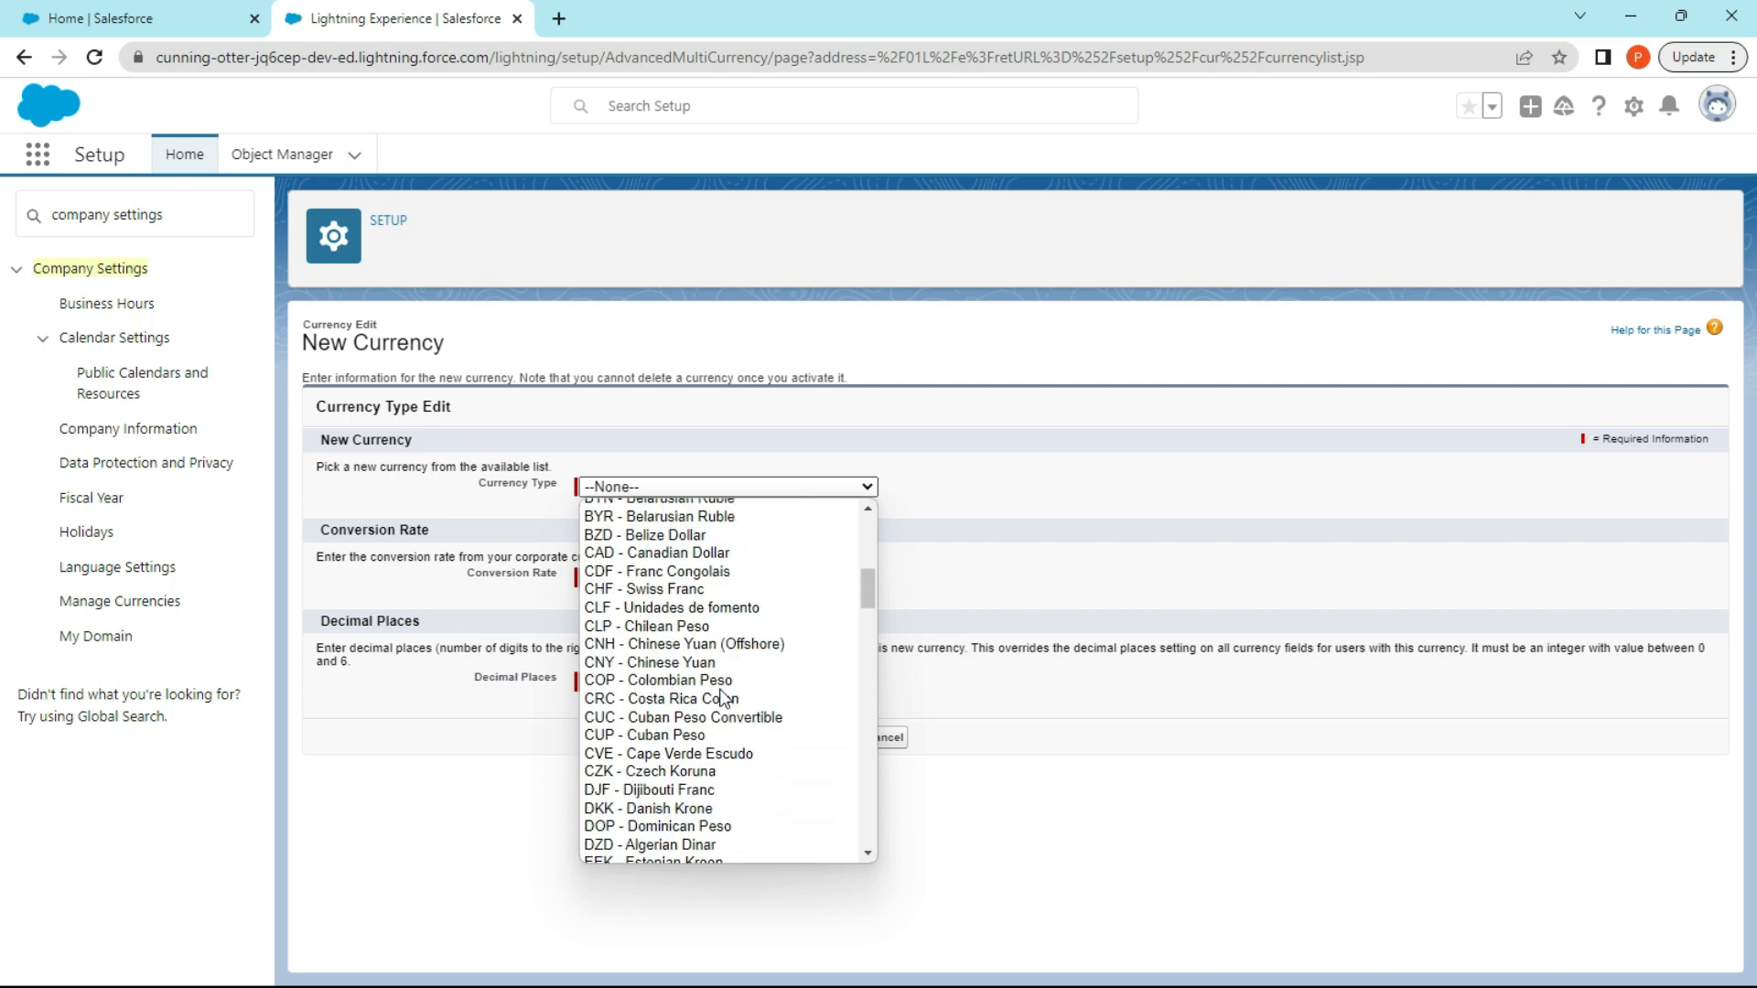
{"action": "scroll", "coordinate": [734, 646], "scroll_direction": "up", "scroll_amount": 3}
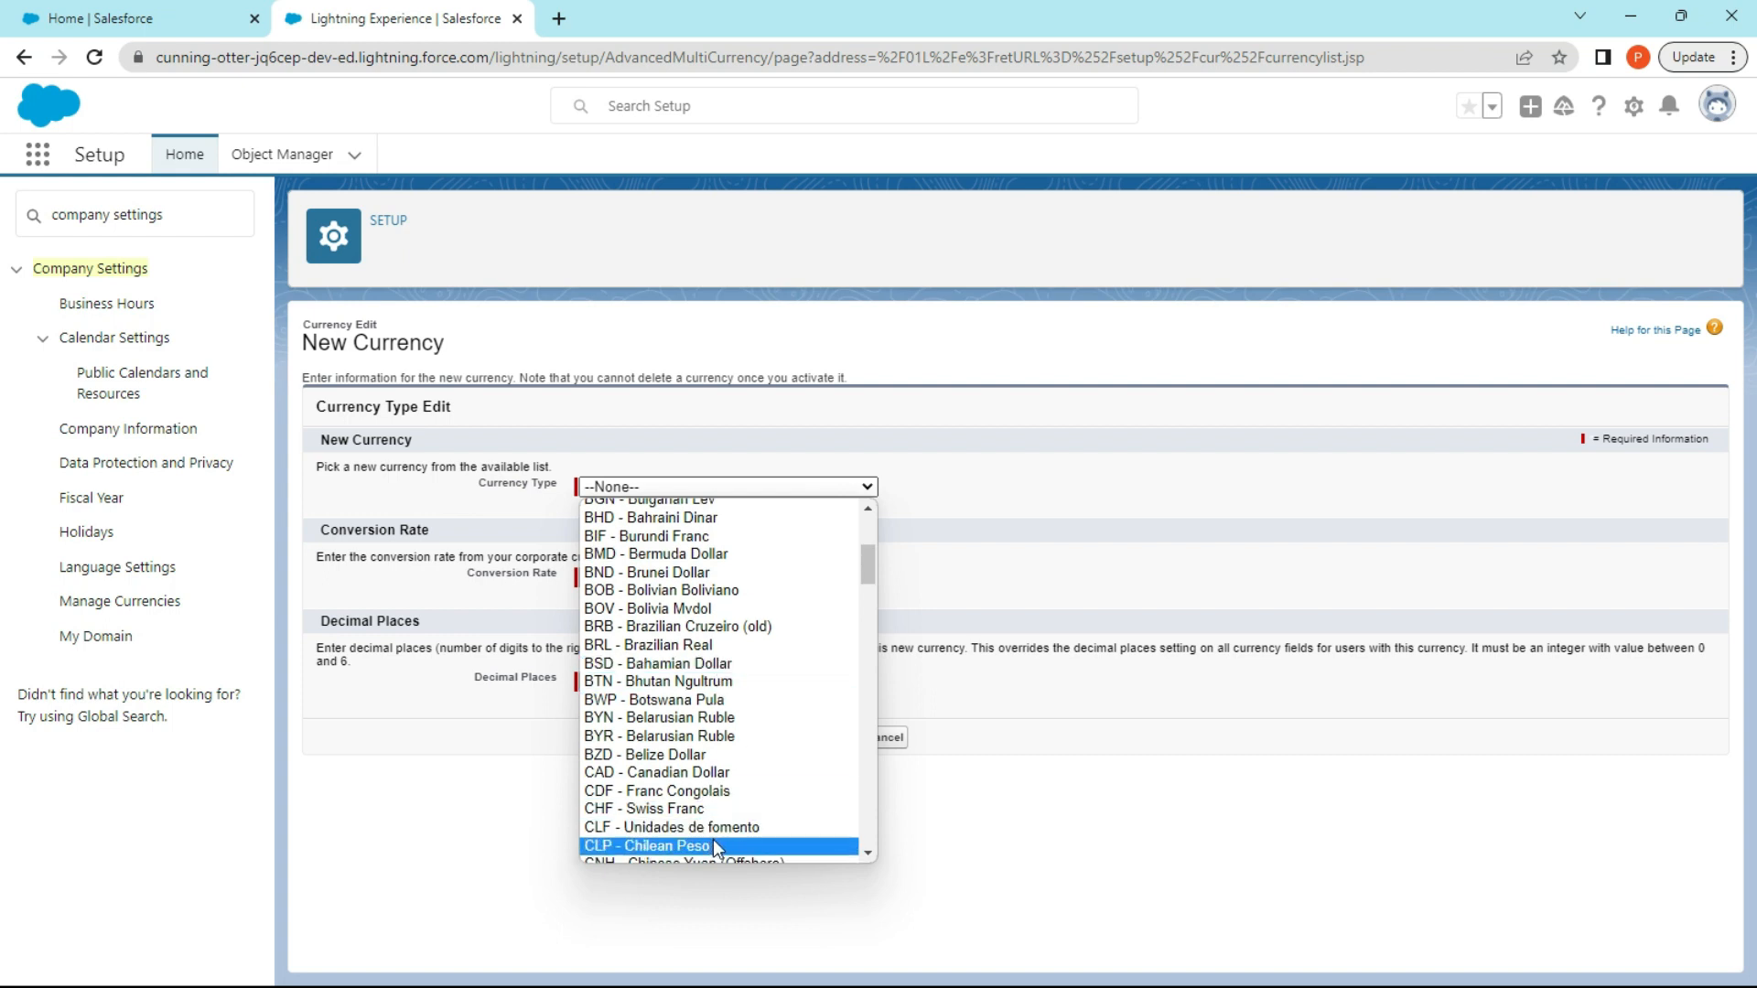
{"action": "left_click", "coordinate": [705, 772]}
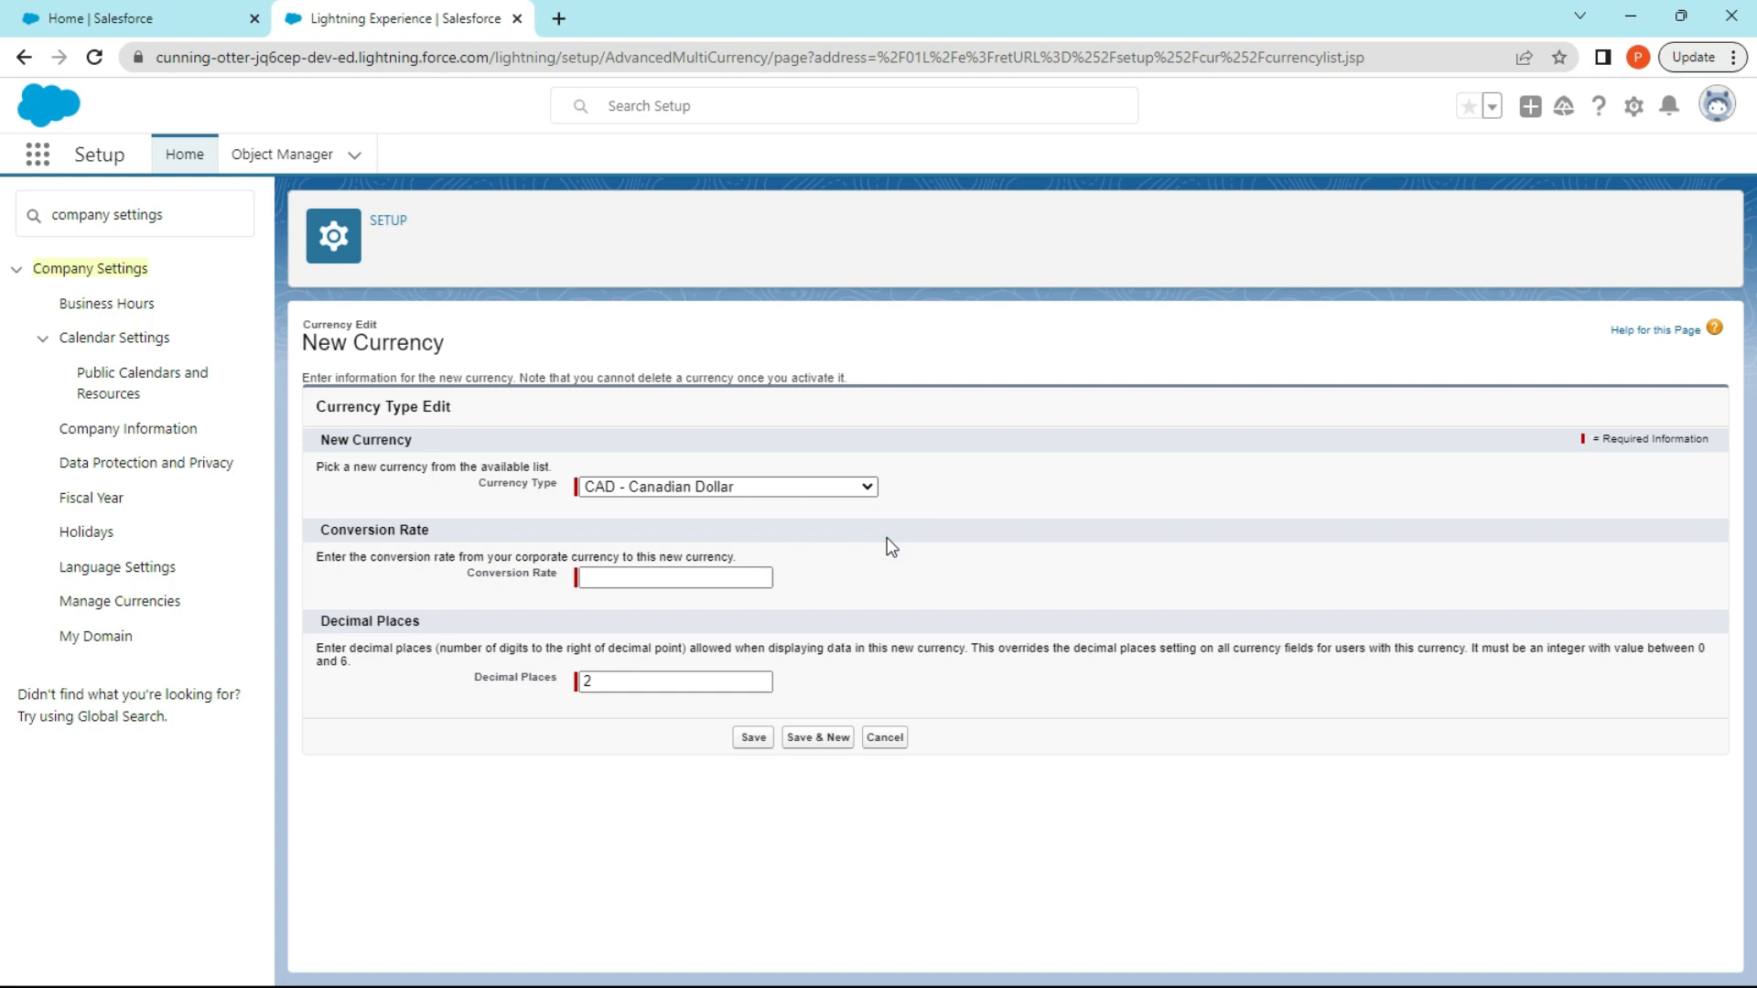
Save the Canadian Dollar currency with a conversion rate of 3, and review and save the active currencies' conversion rates.
{"action": "left_click", "coordinate": [649, 572]}
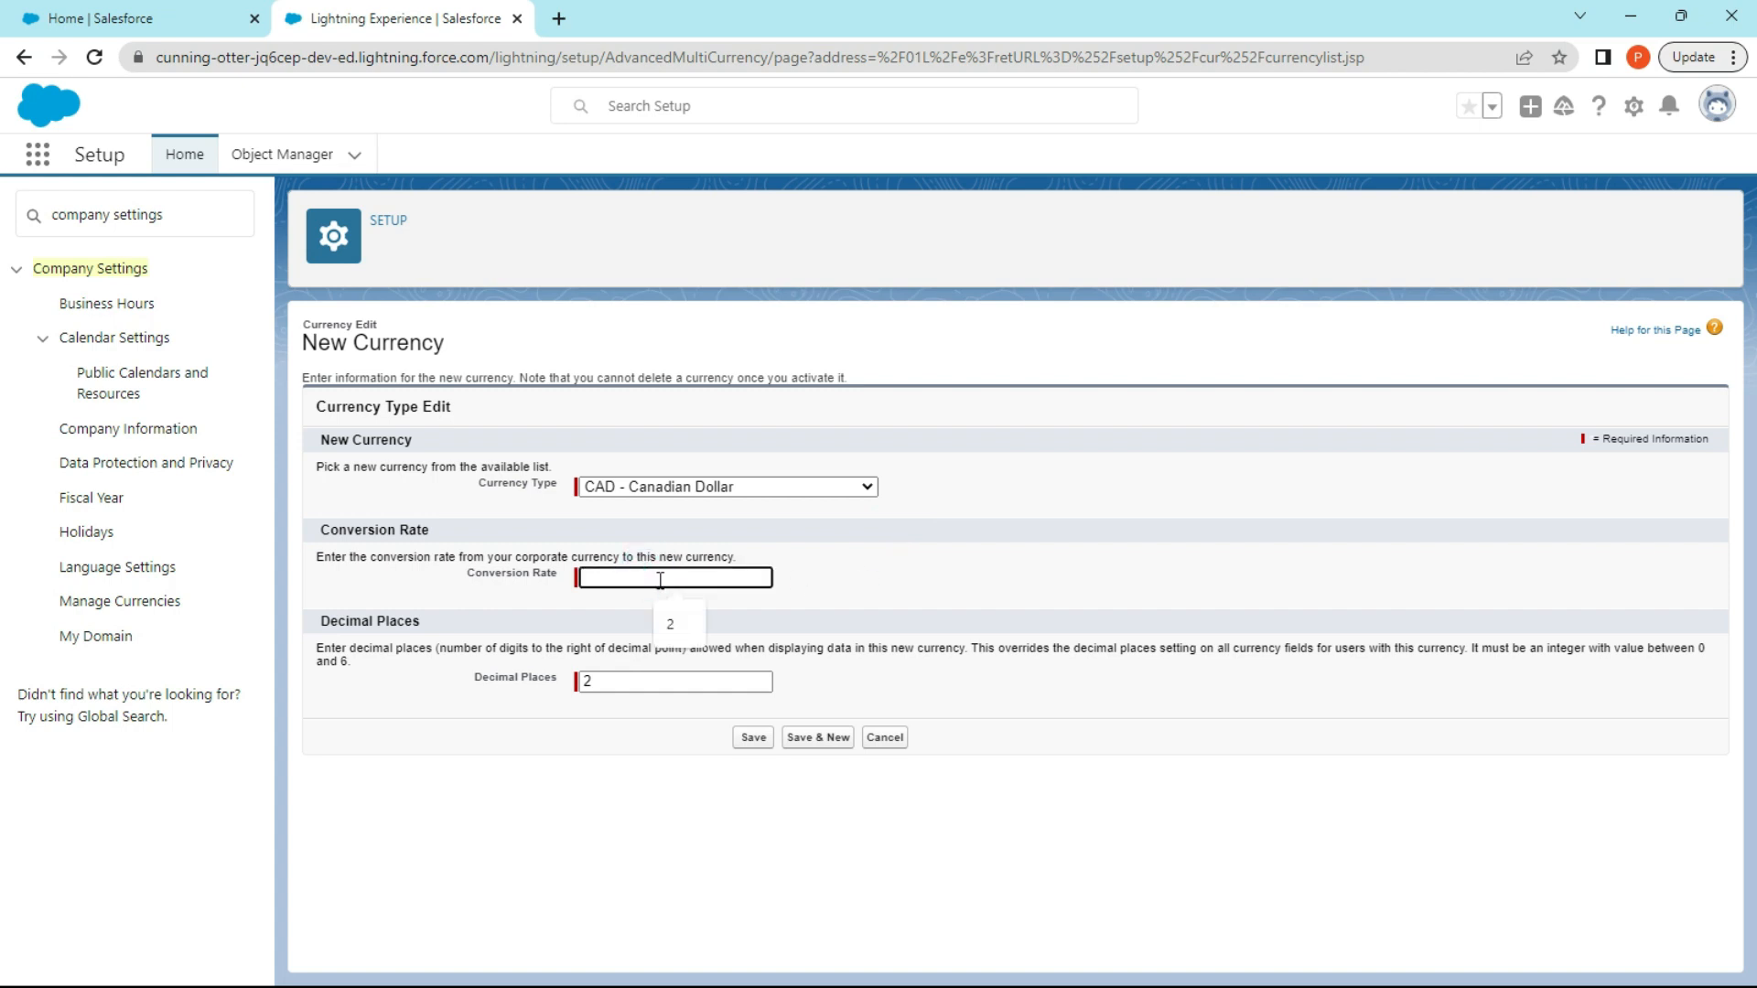
{"action": "type", "text": "3"}
{"action": "key", "text": "Tab"}
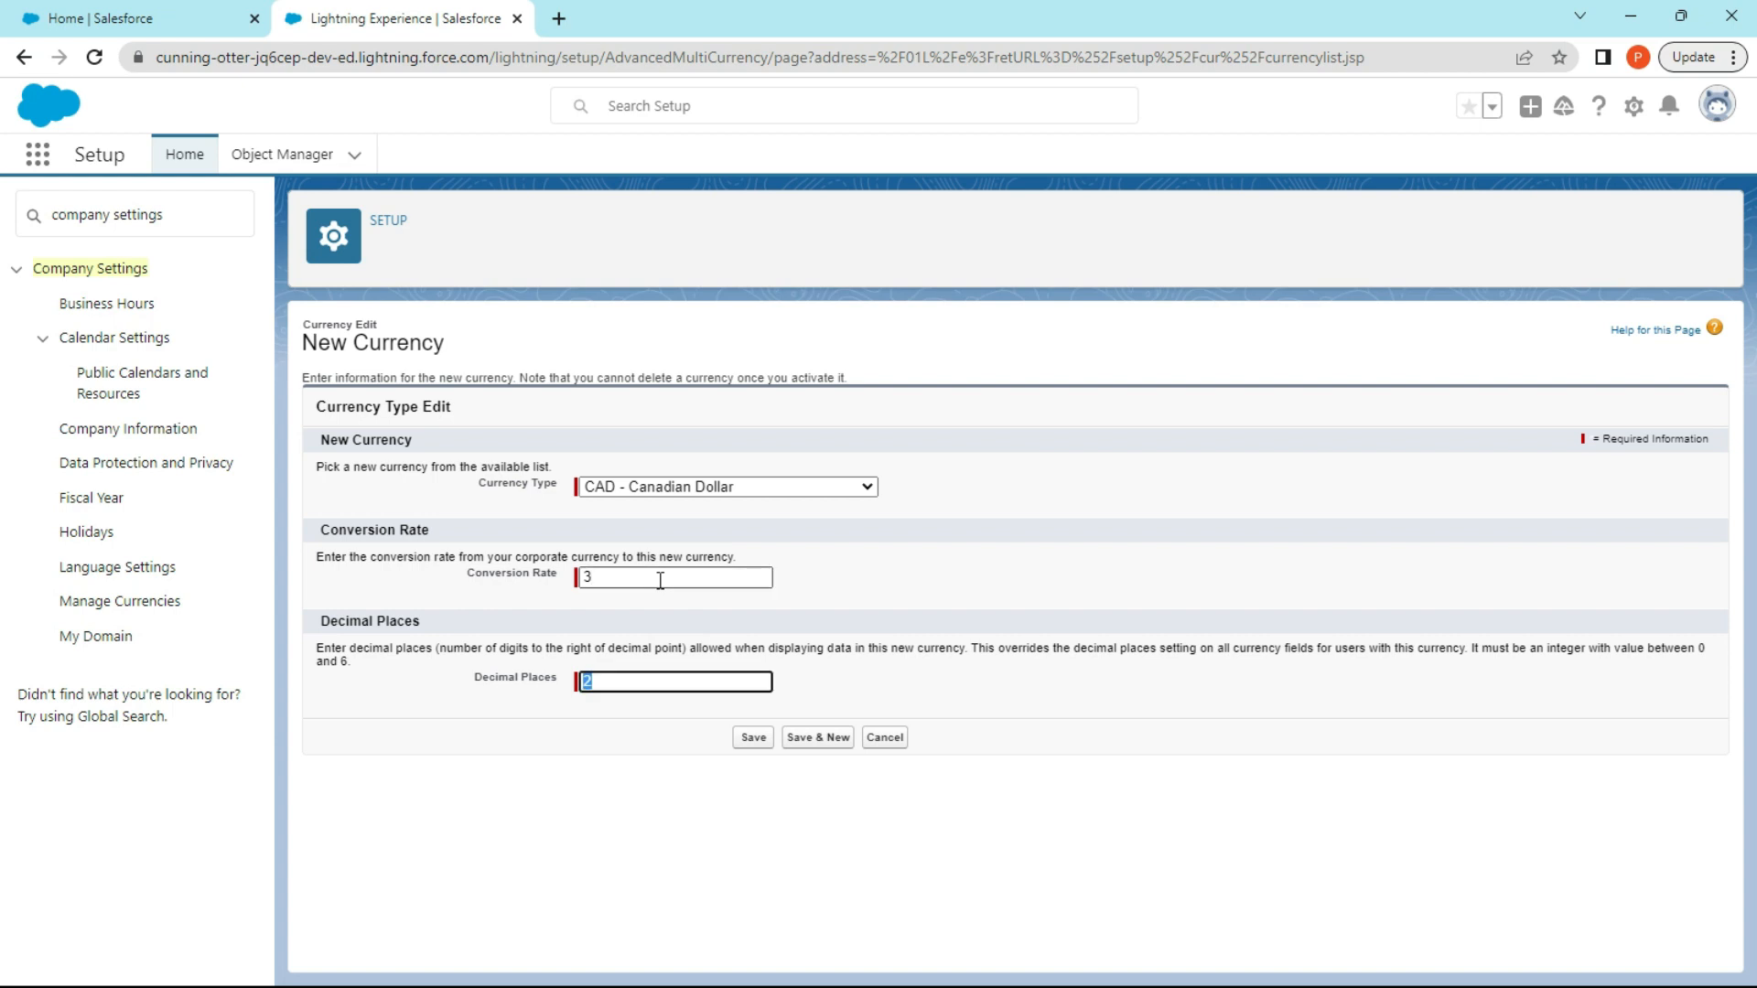
{"action": "left_click", "coordinate": [651, 680]}
{"action": "left_click", "coordinate": [751, 739]}
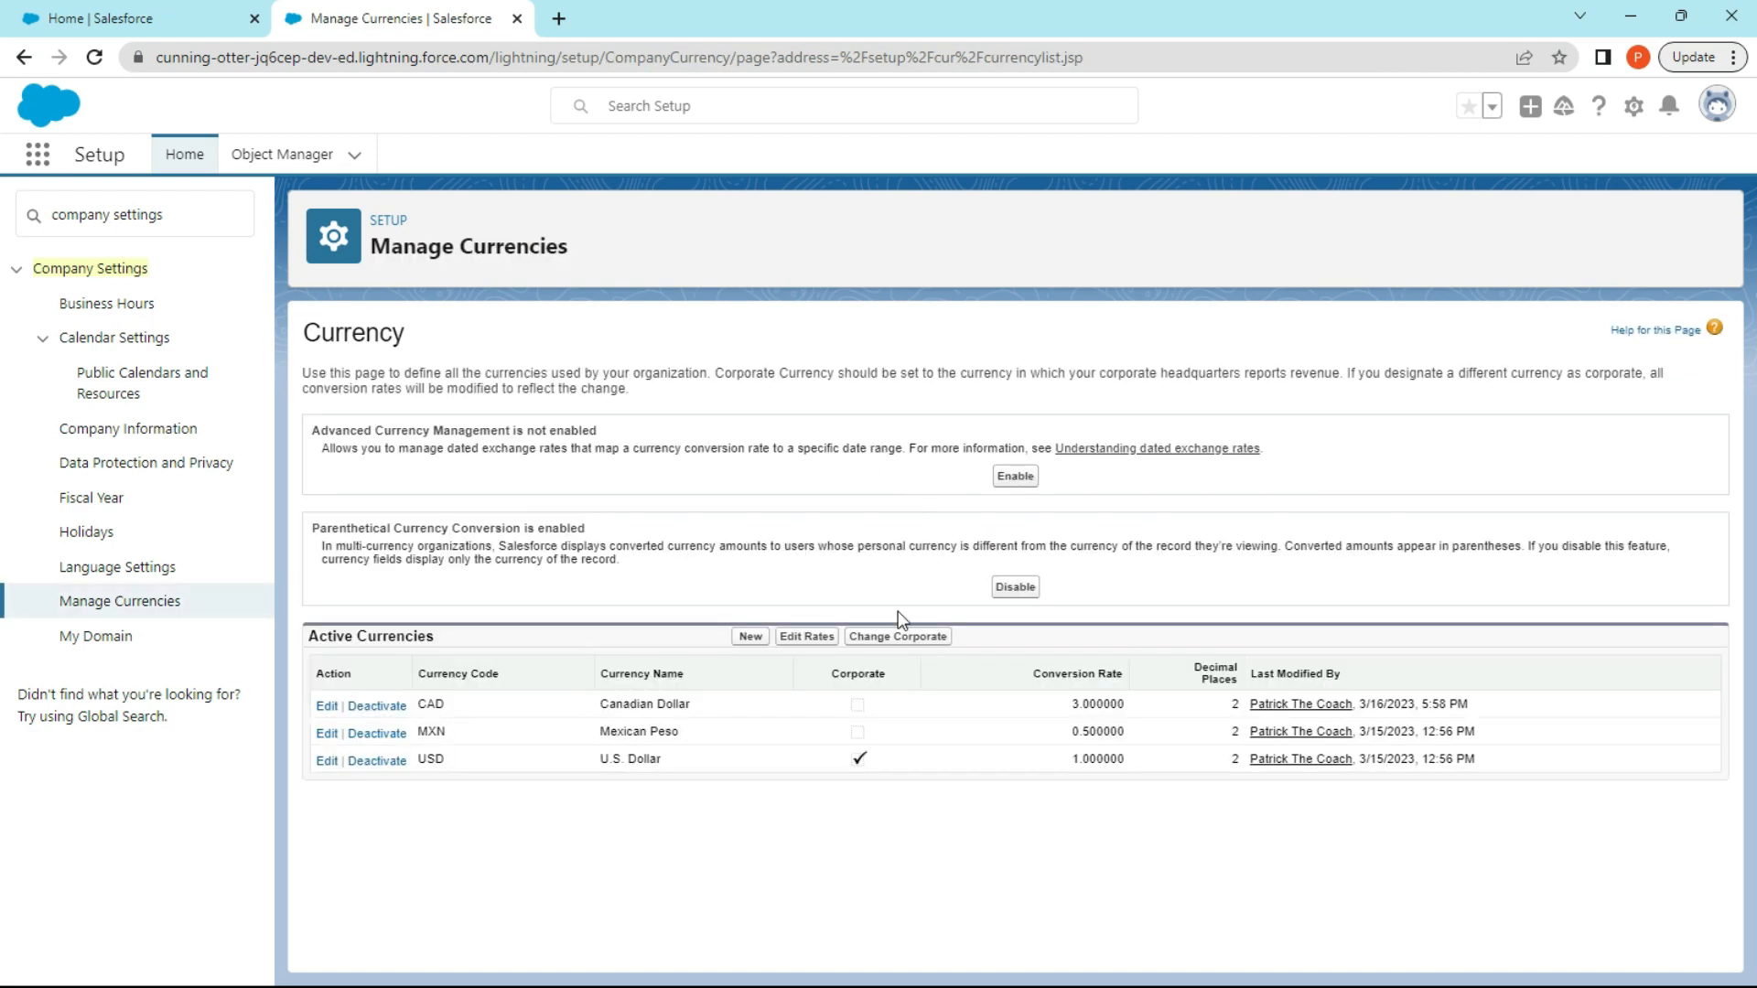
{"action": "left_click", "coordinate": [813, 637]}
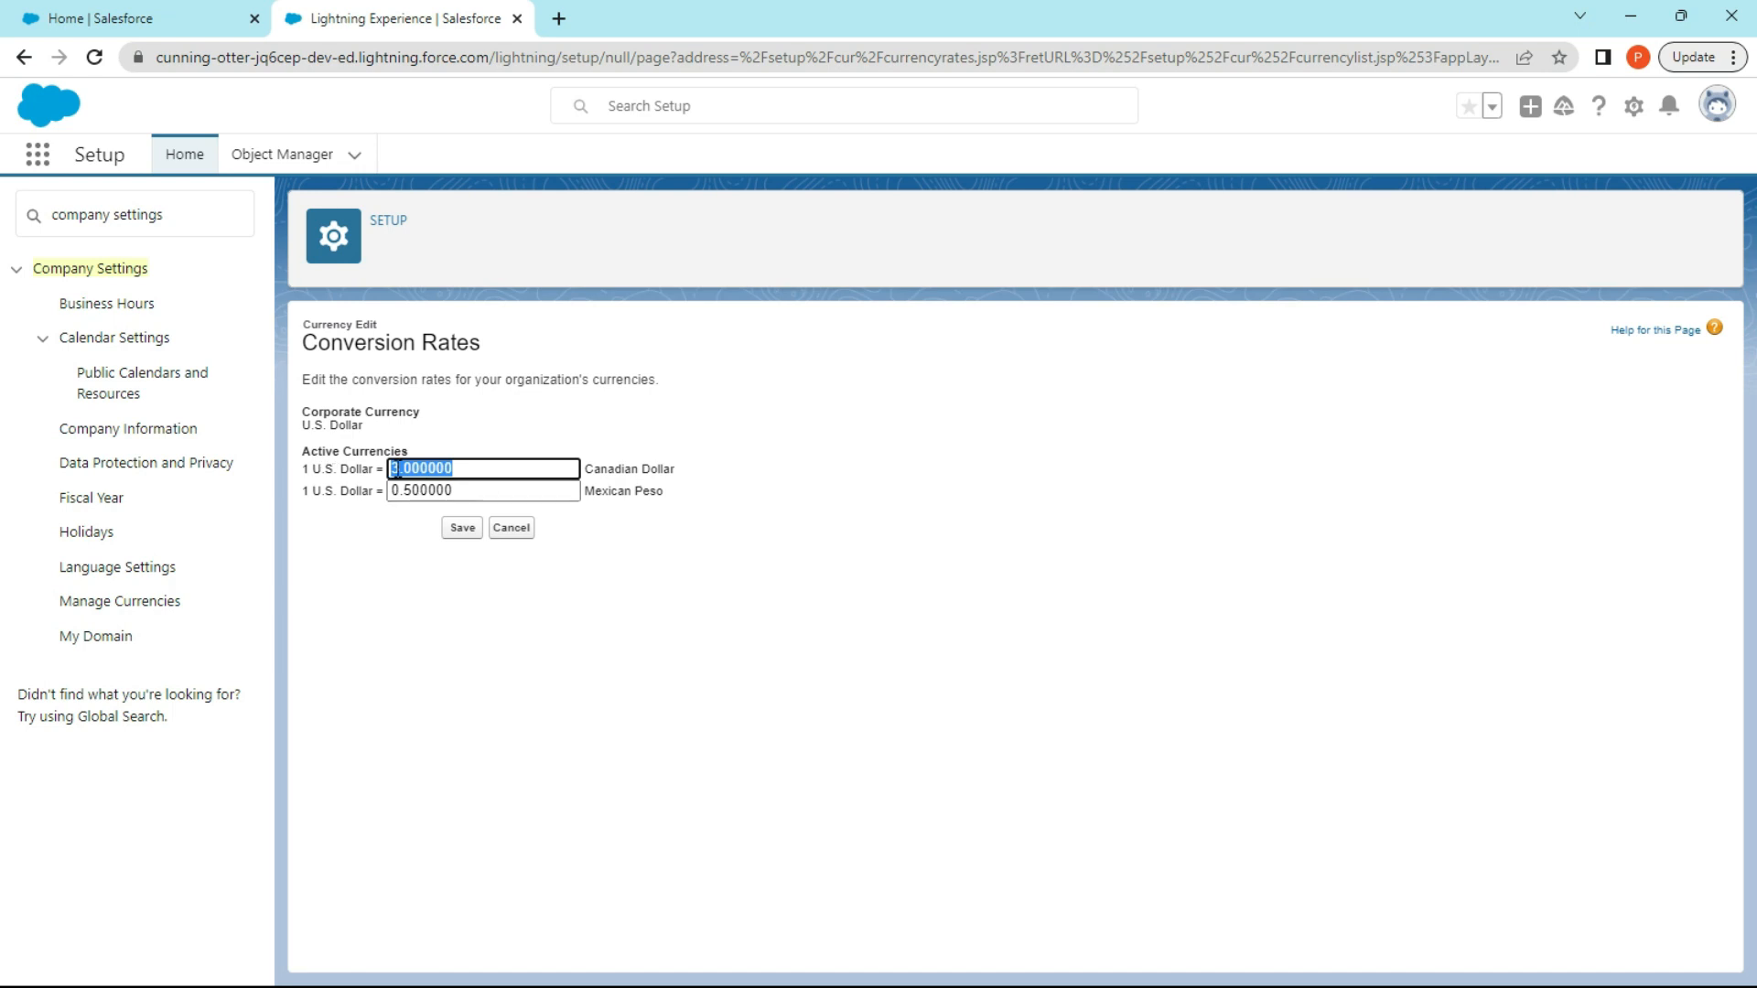
{"action": "left_click", "coordinate": [466, 531]}
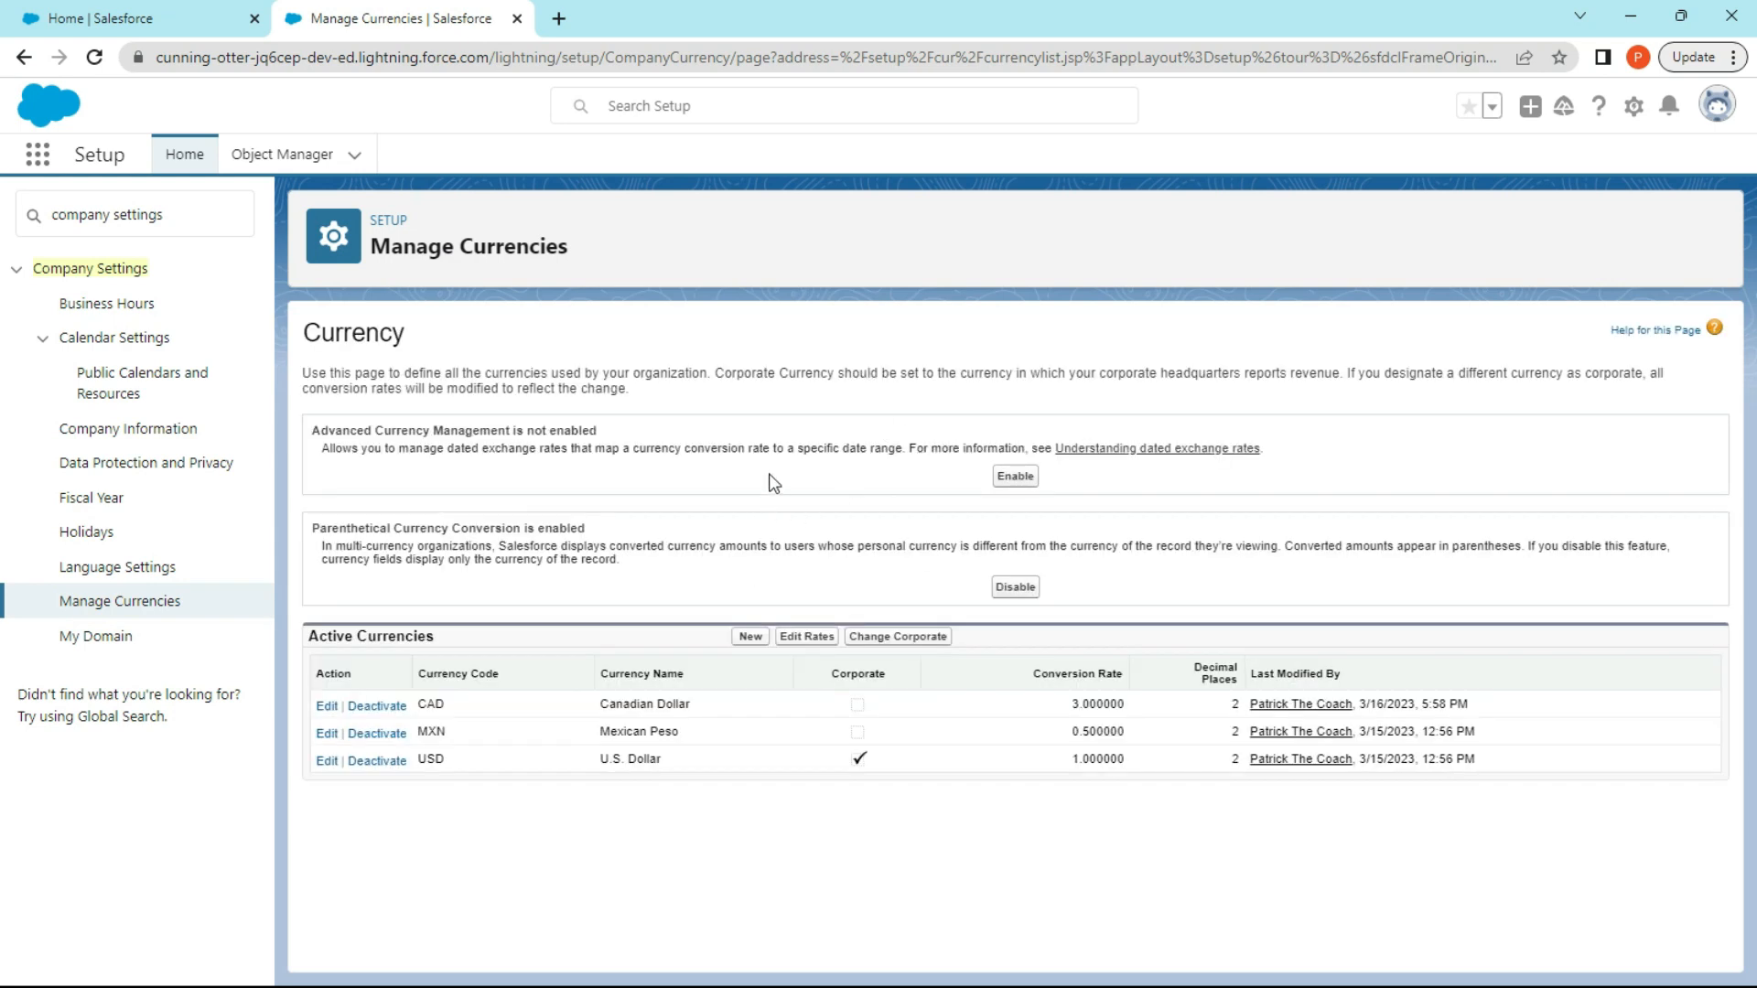
Examine the organization's language settings, including the end-user and platform-only options and the displayed languages.
{"action": "left_click", "coordinate": [145, 573]}
{"action": "scroll", "coordinate": [475, 616], "scroll_direction": "down", "scroll_amount": 2}
{"action": "scroll", "coordinate": [475, 616], "scroll_direction": "up", "scroll_amount": 1}
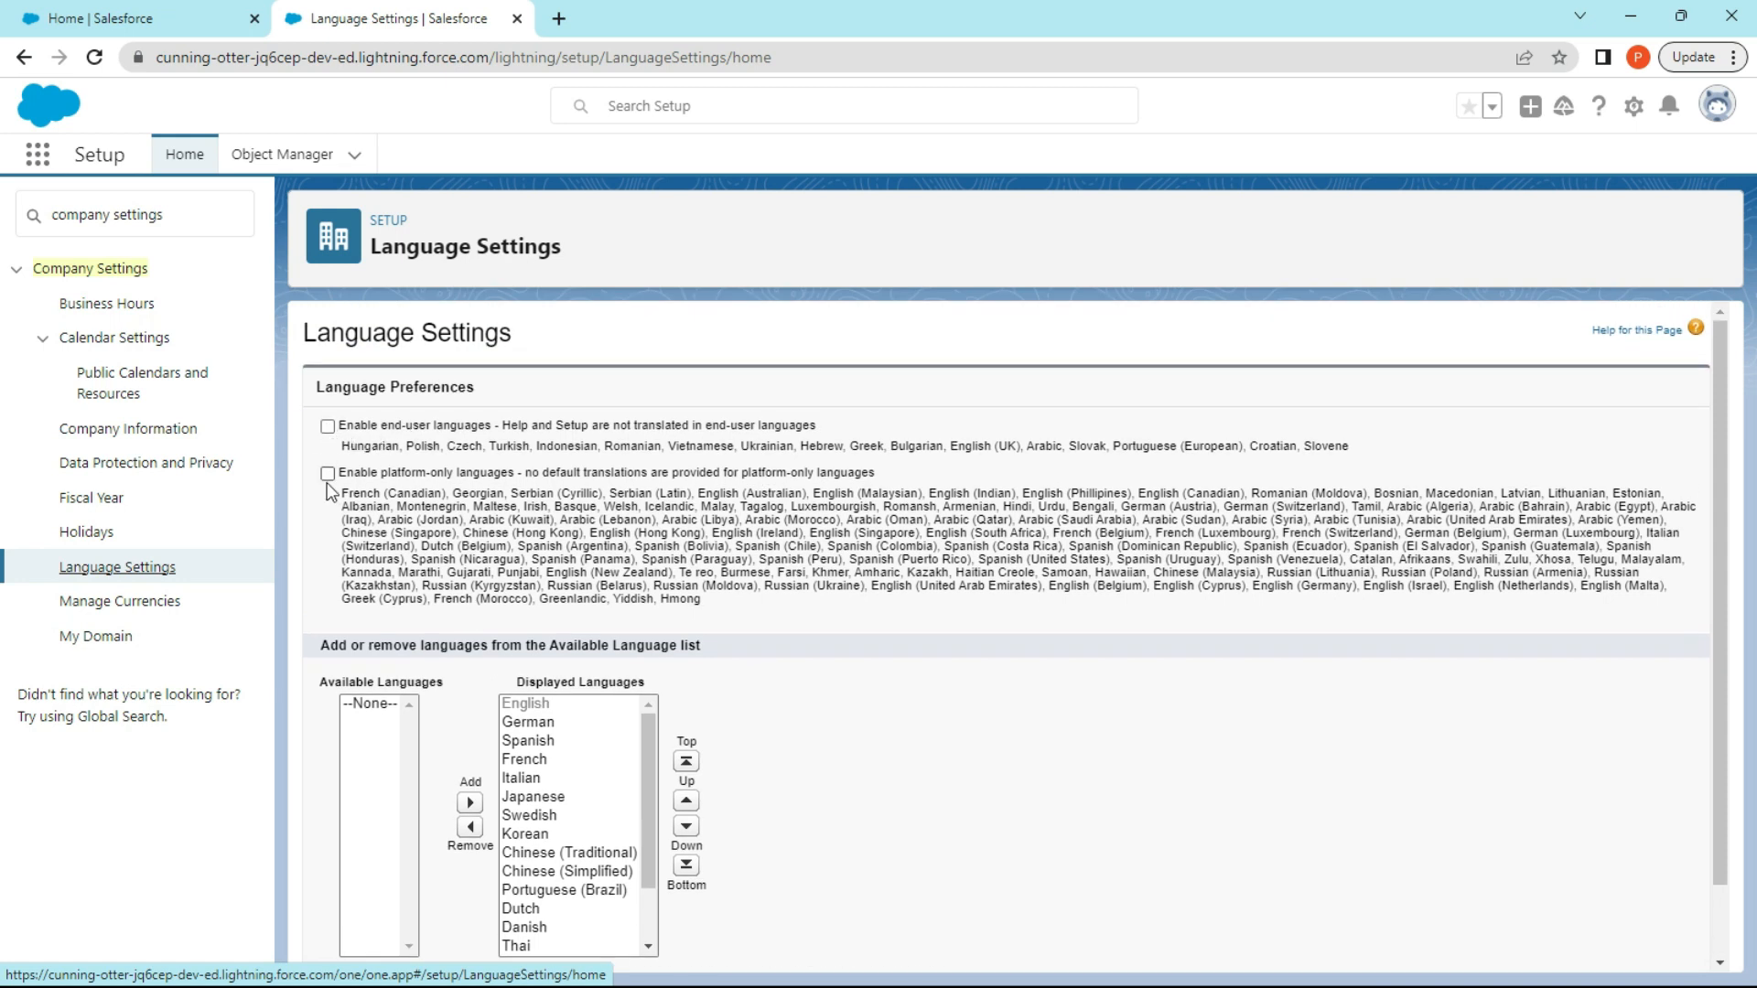
{"action": "scroll", "coordinate": [498, 718], "scroll_direction": "down", "scroll_amount": 2}
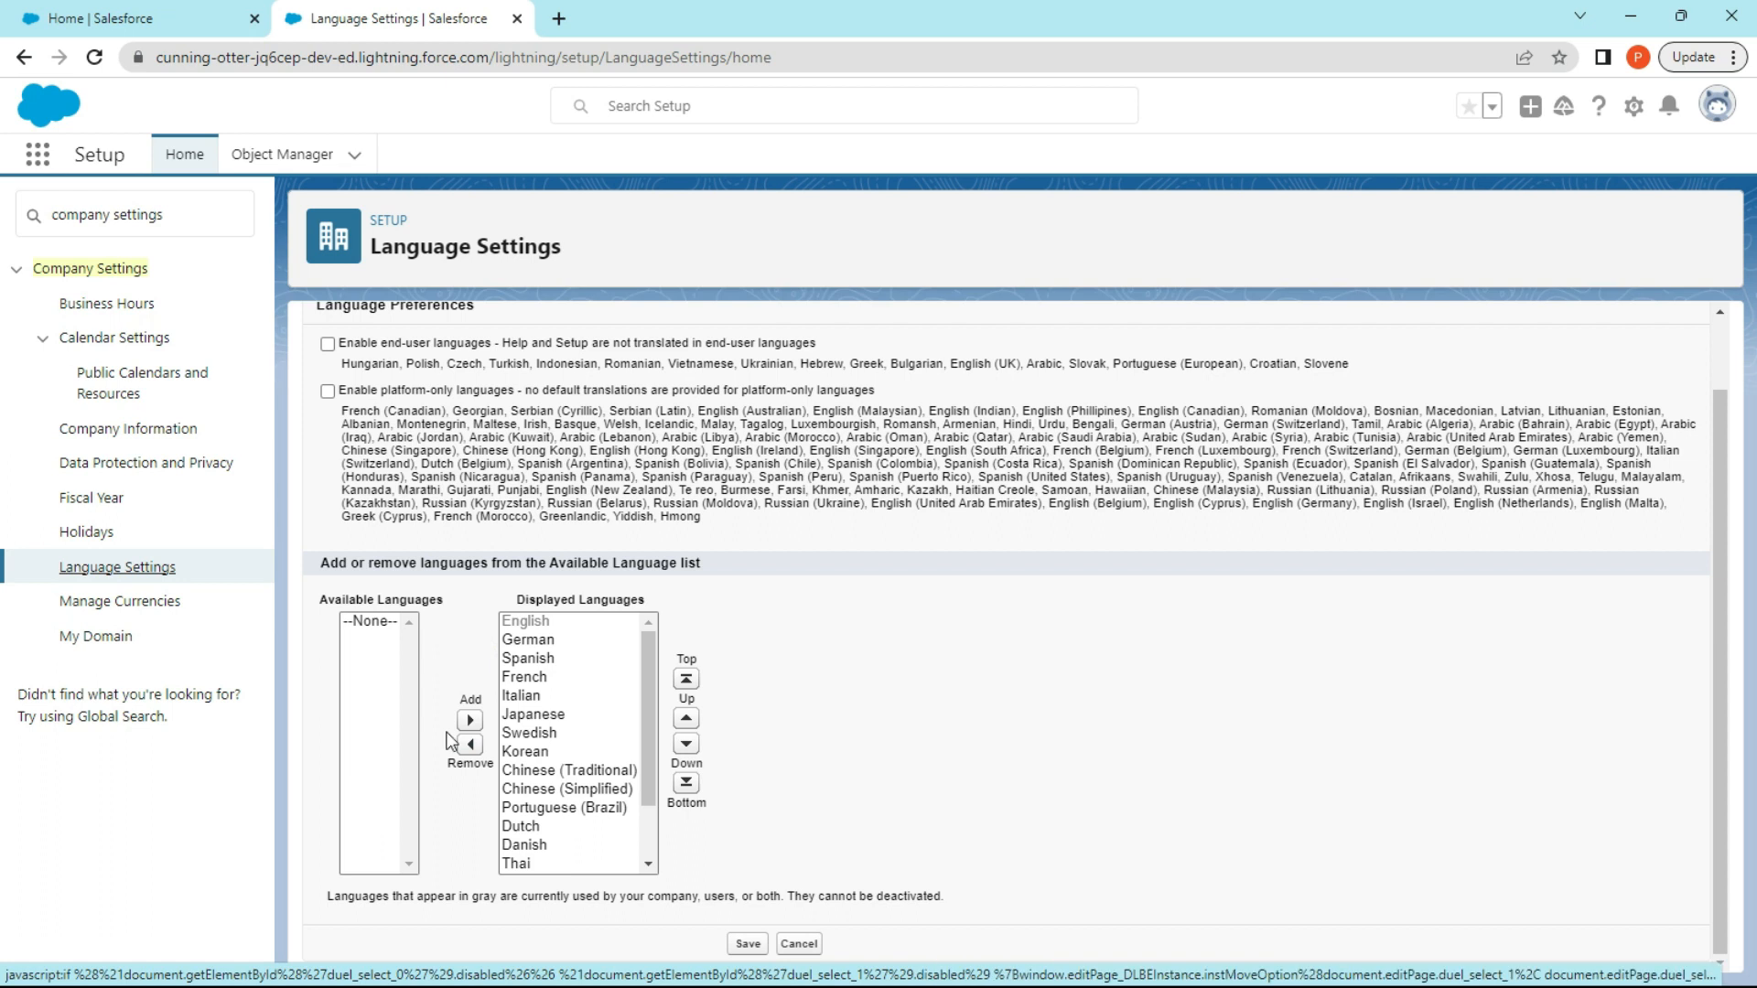
Revisit the active currencies and open a blank new holiday form in the Holidays settings.
{"action": "left_click", "coordinate": [124, 604]}
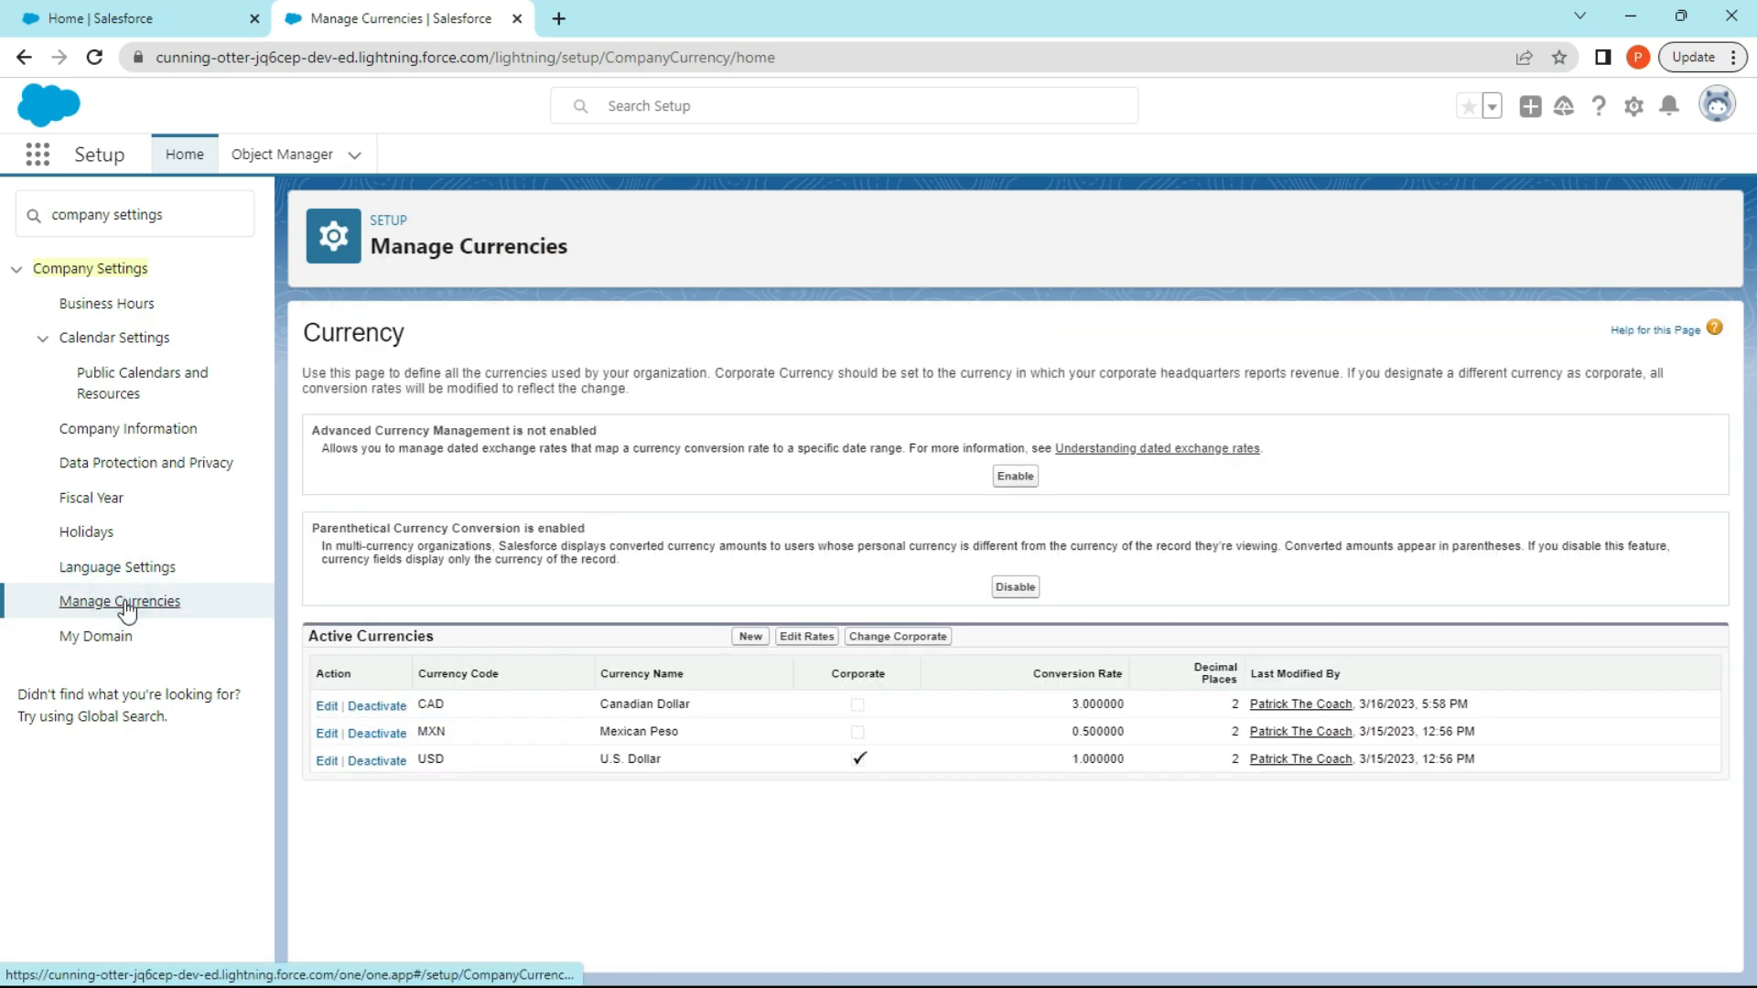
{"action": "left_click", "coordinate": [103, 532]}
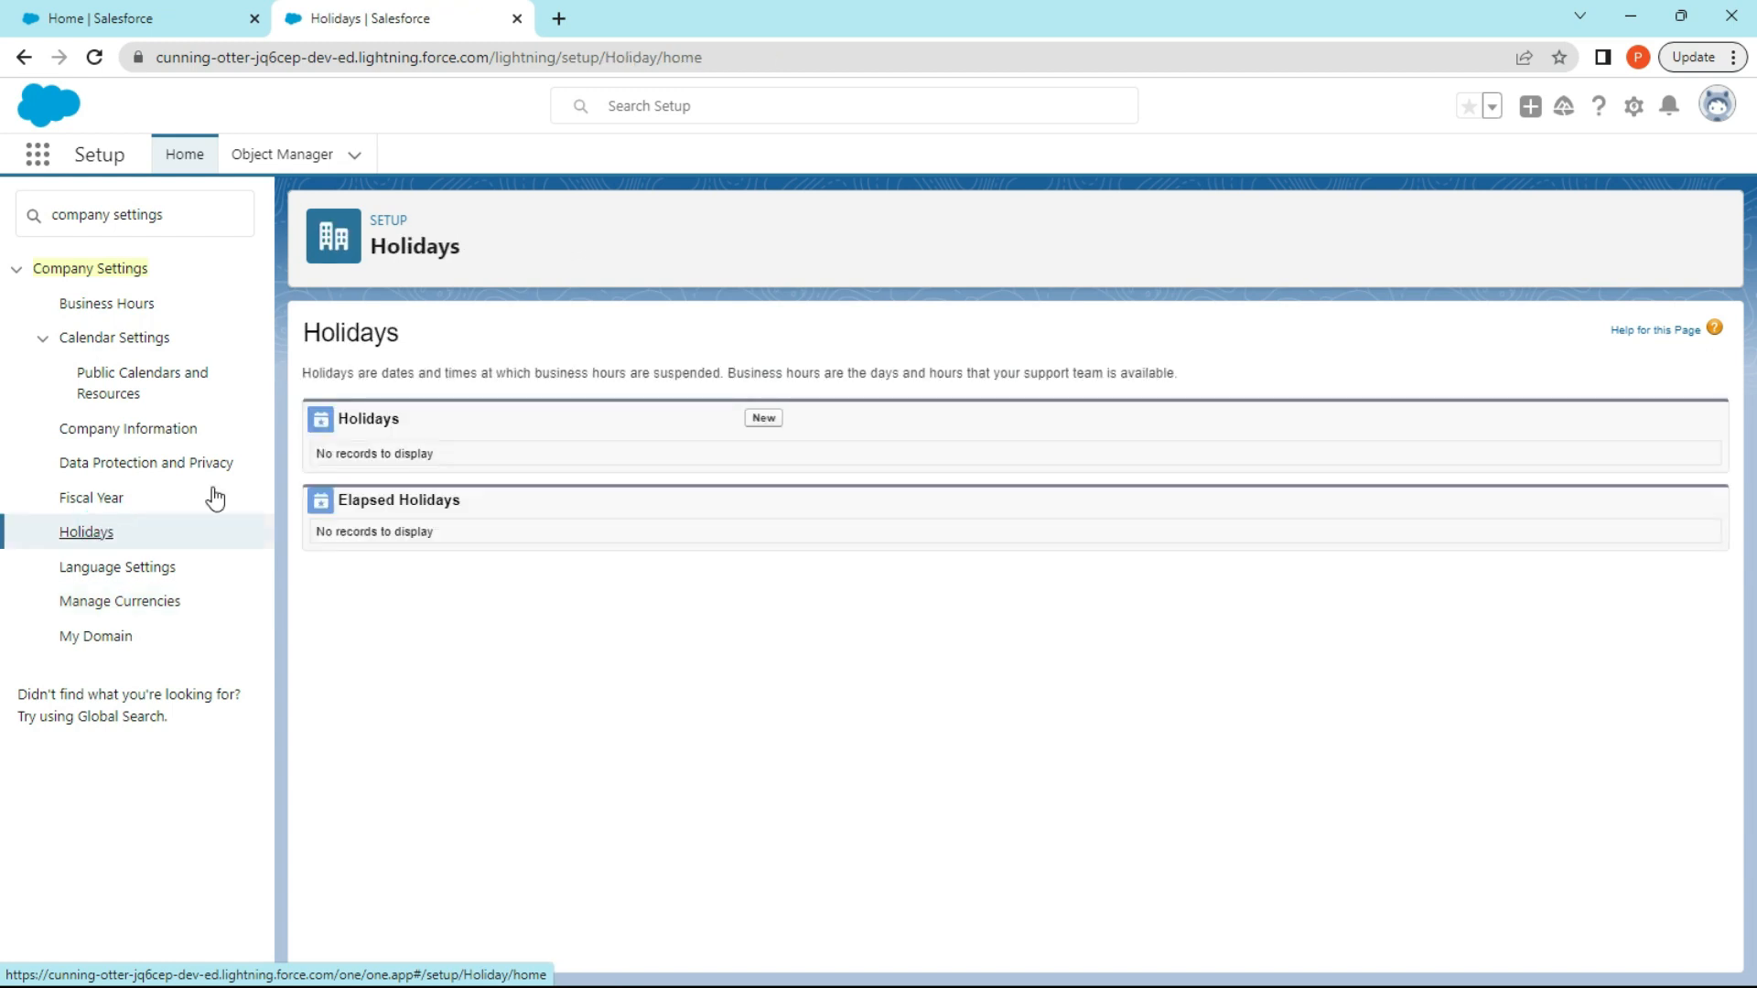
{"action": "left_click", "coordinate": [763, 419]}
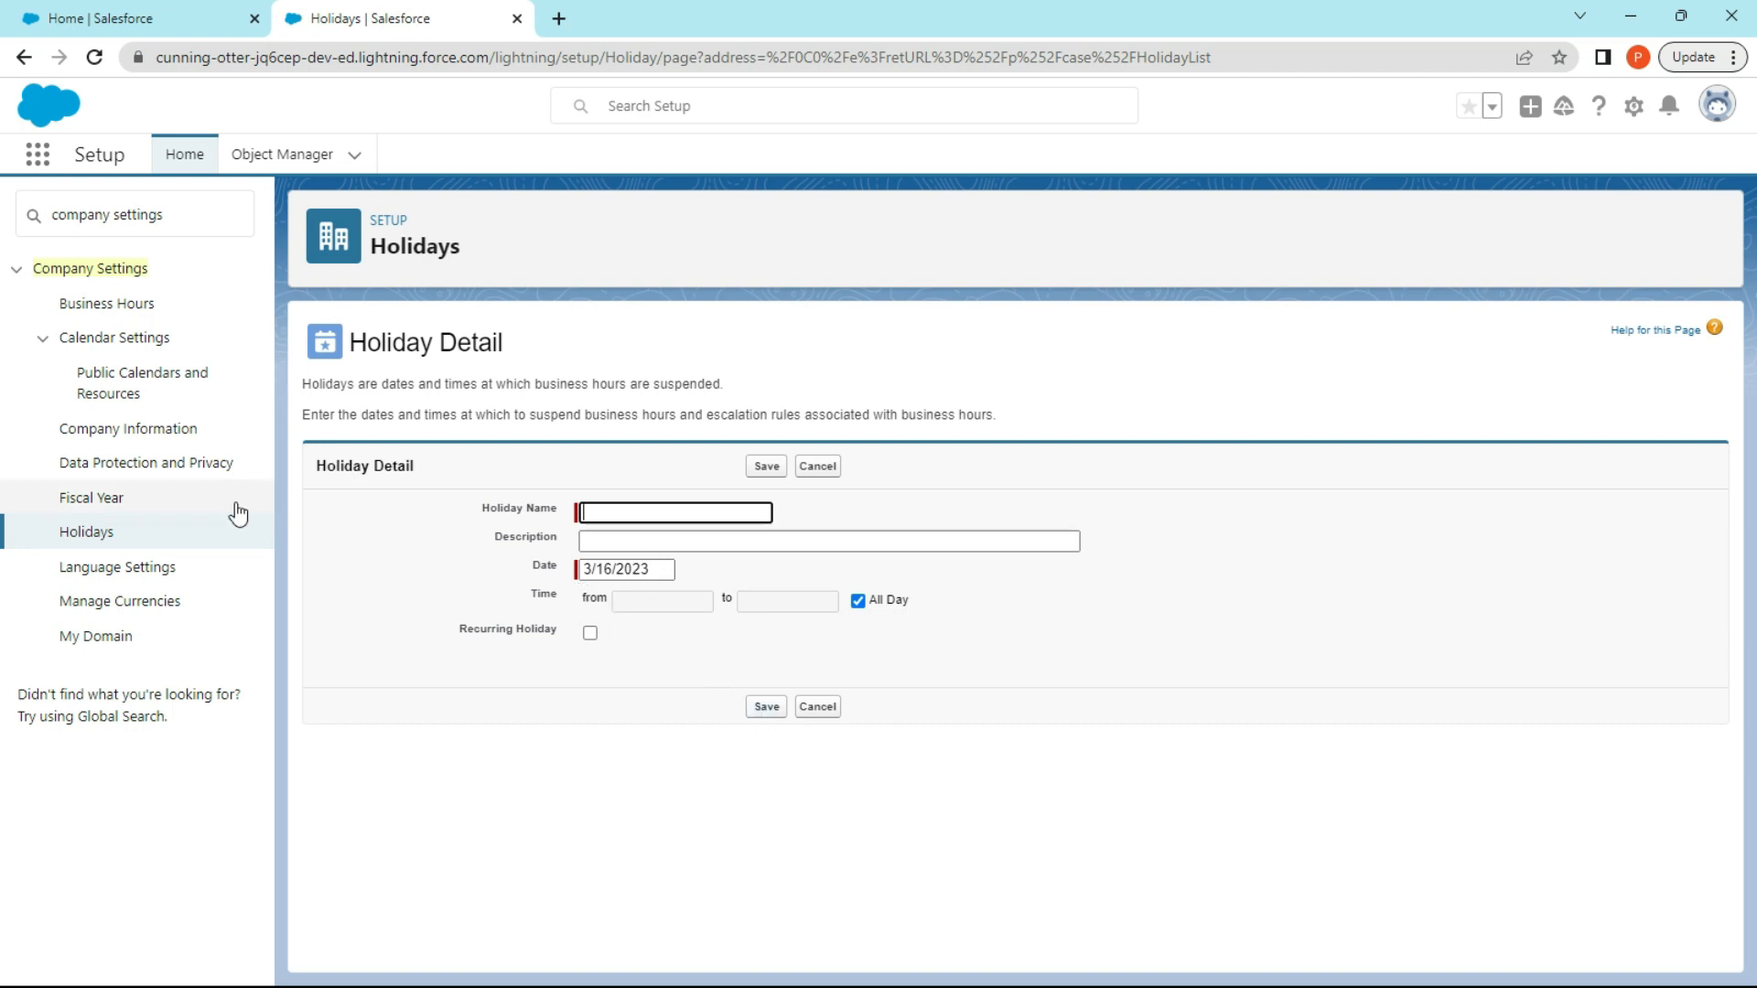
In the Fiscal Year settings, set the standard fiscal year's start month to July and base it on the starting month.
{"action": "left_click", "coordinate": [159, 505]}
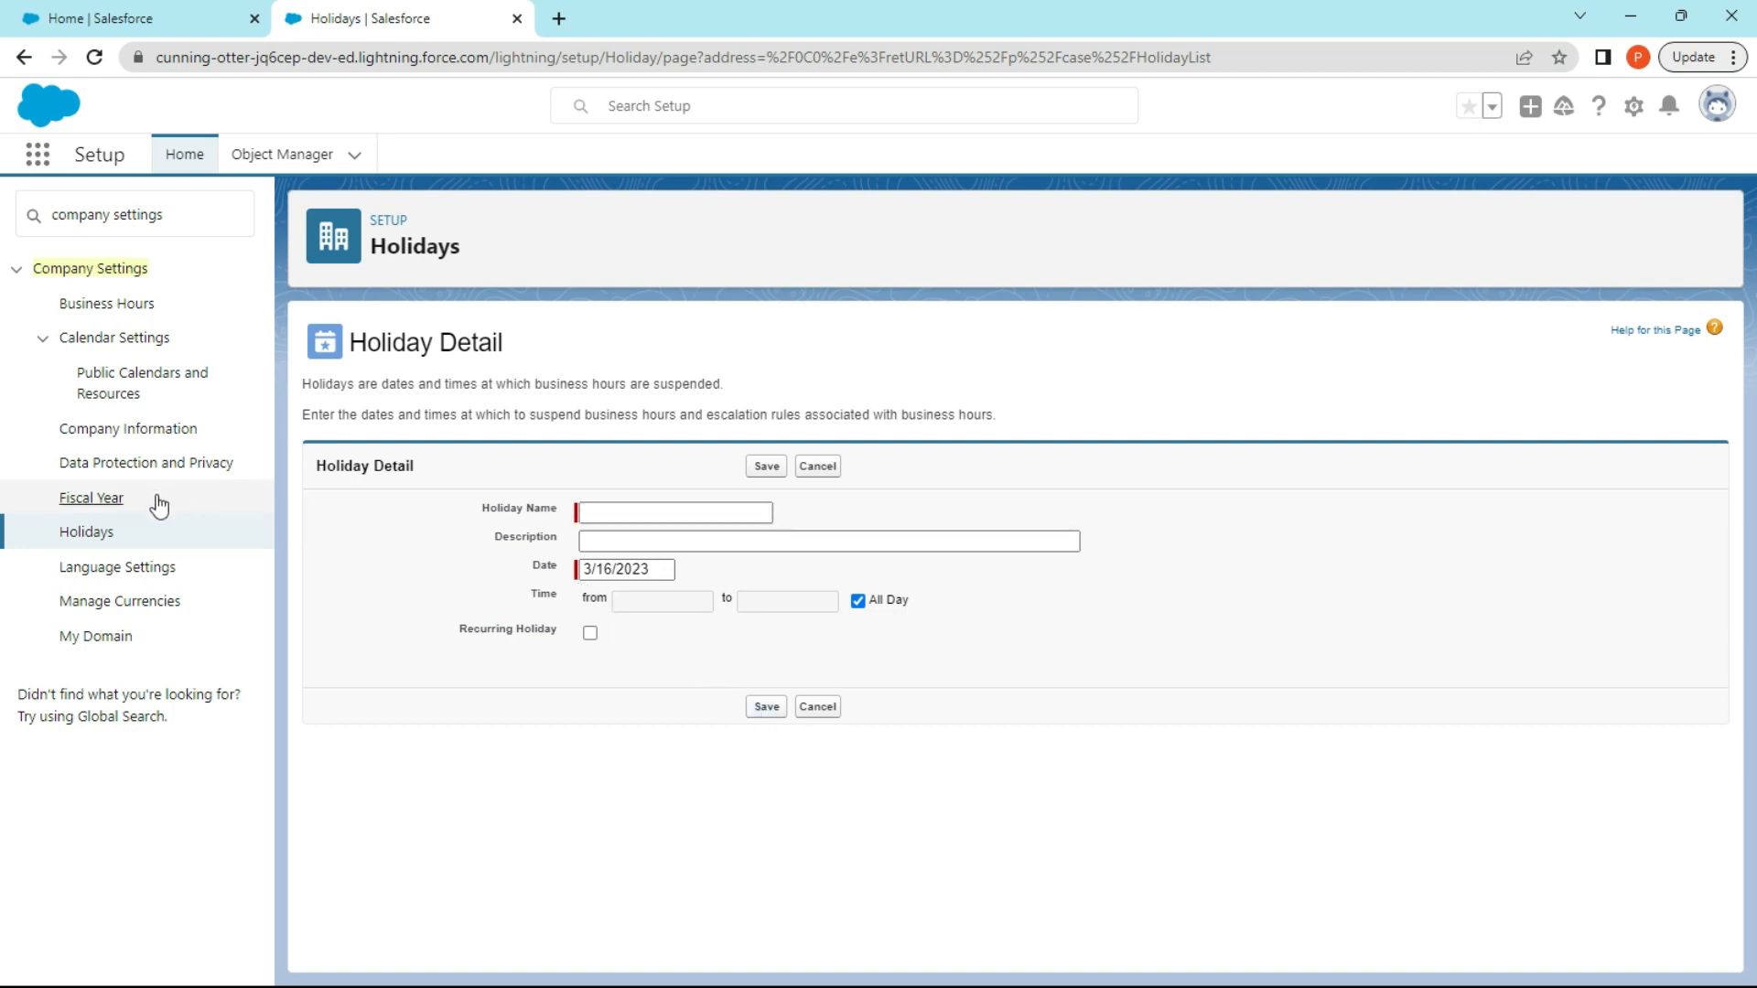
{"action": "left_click", "coordinate": [104, 501]}
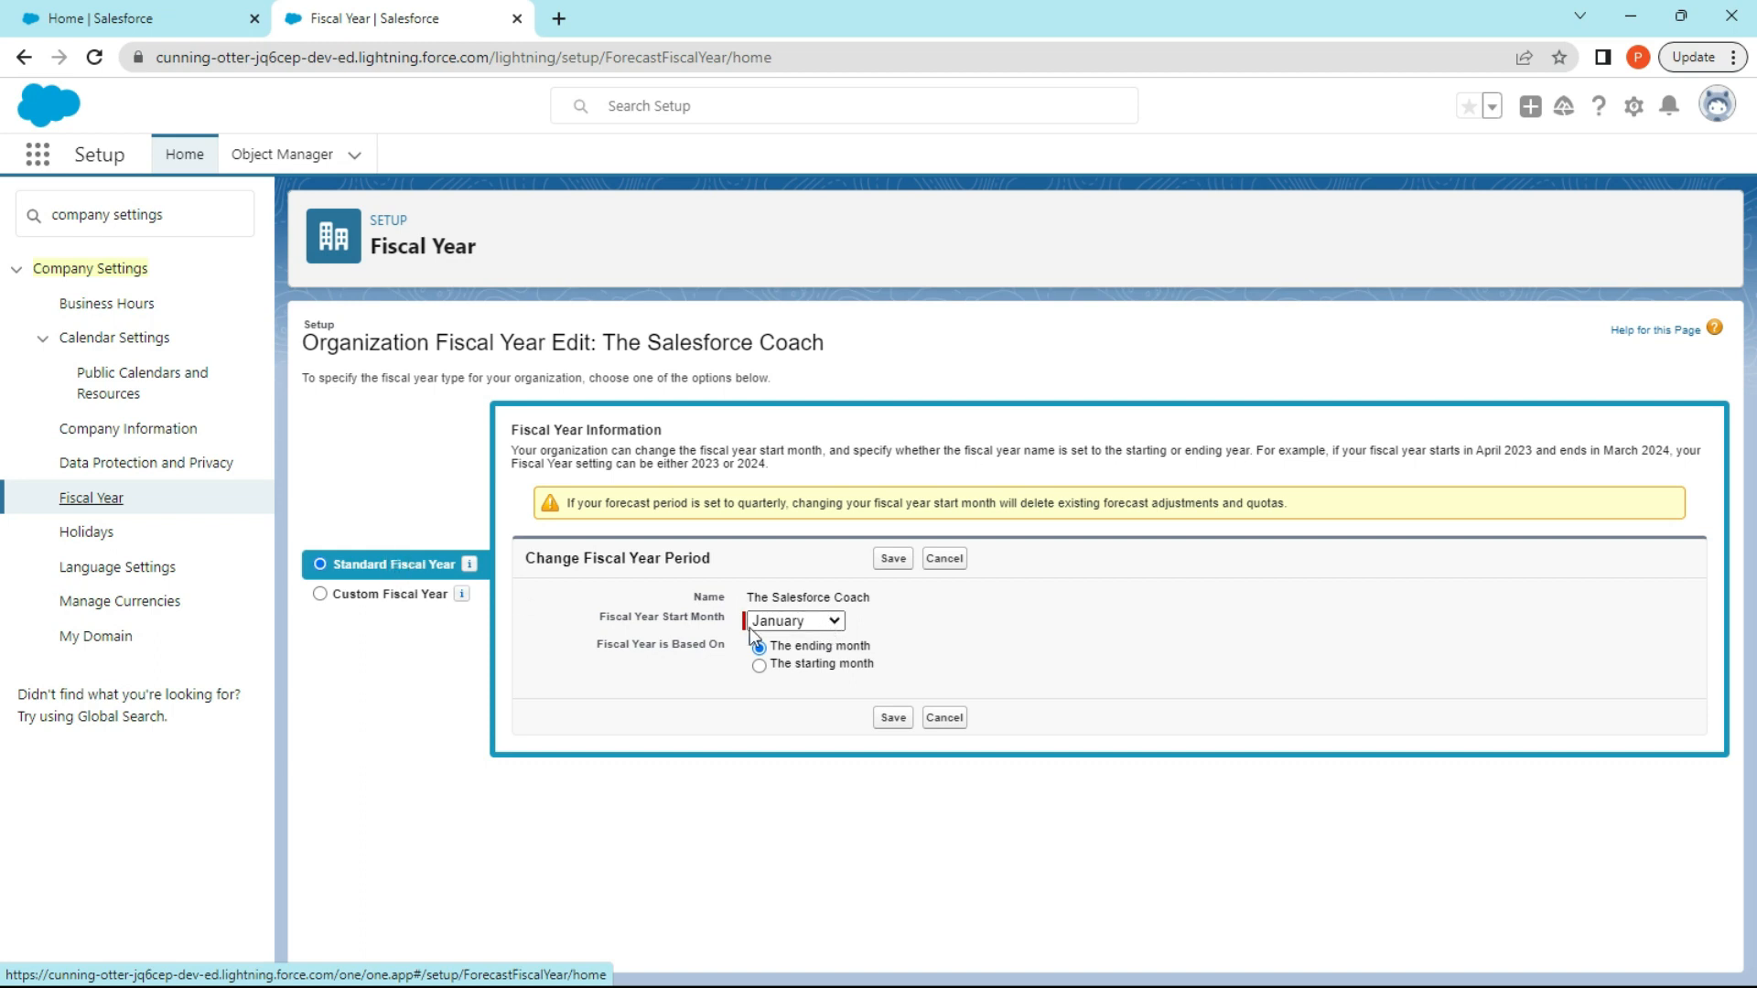
{"action": "left_click", "coordinate": [816, 622]}
{"action": "left_click", "coordinate": [816, 622]}
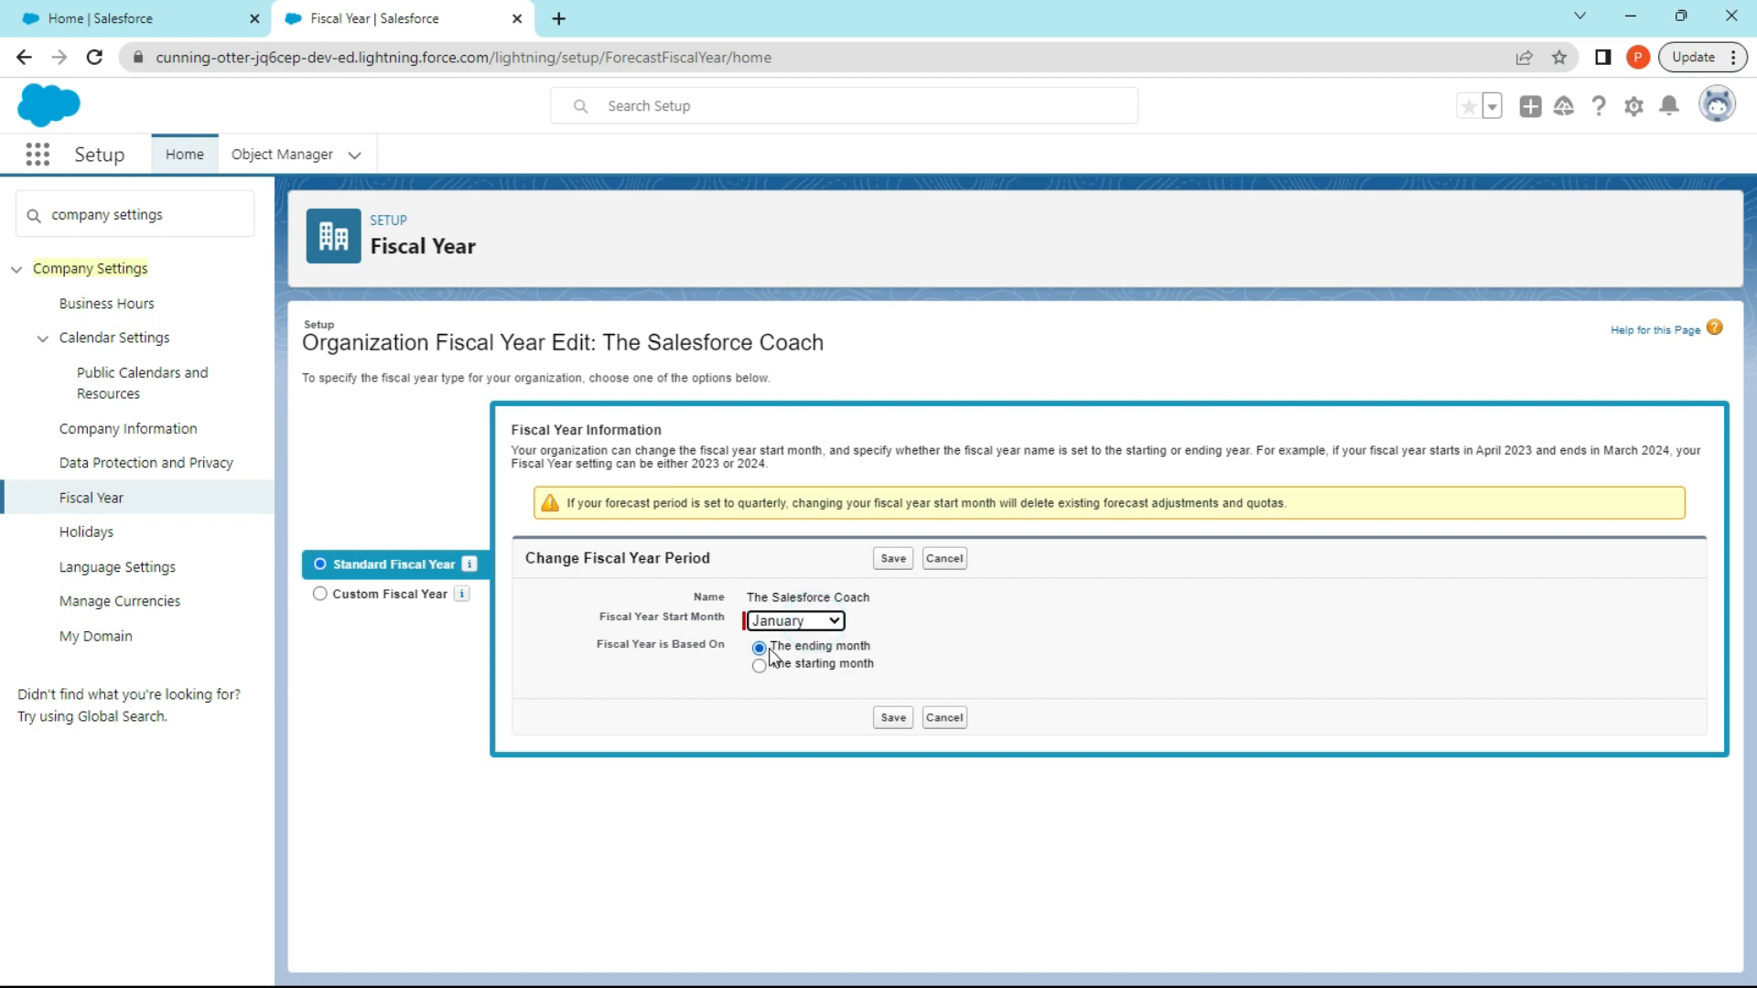
{"action": "left_click", "coordinate": [784, 630]}
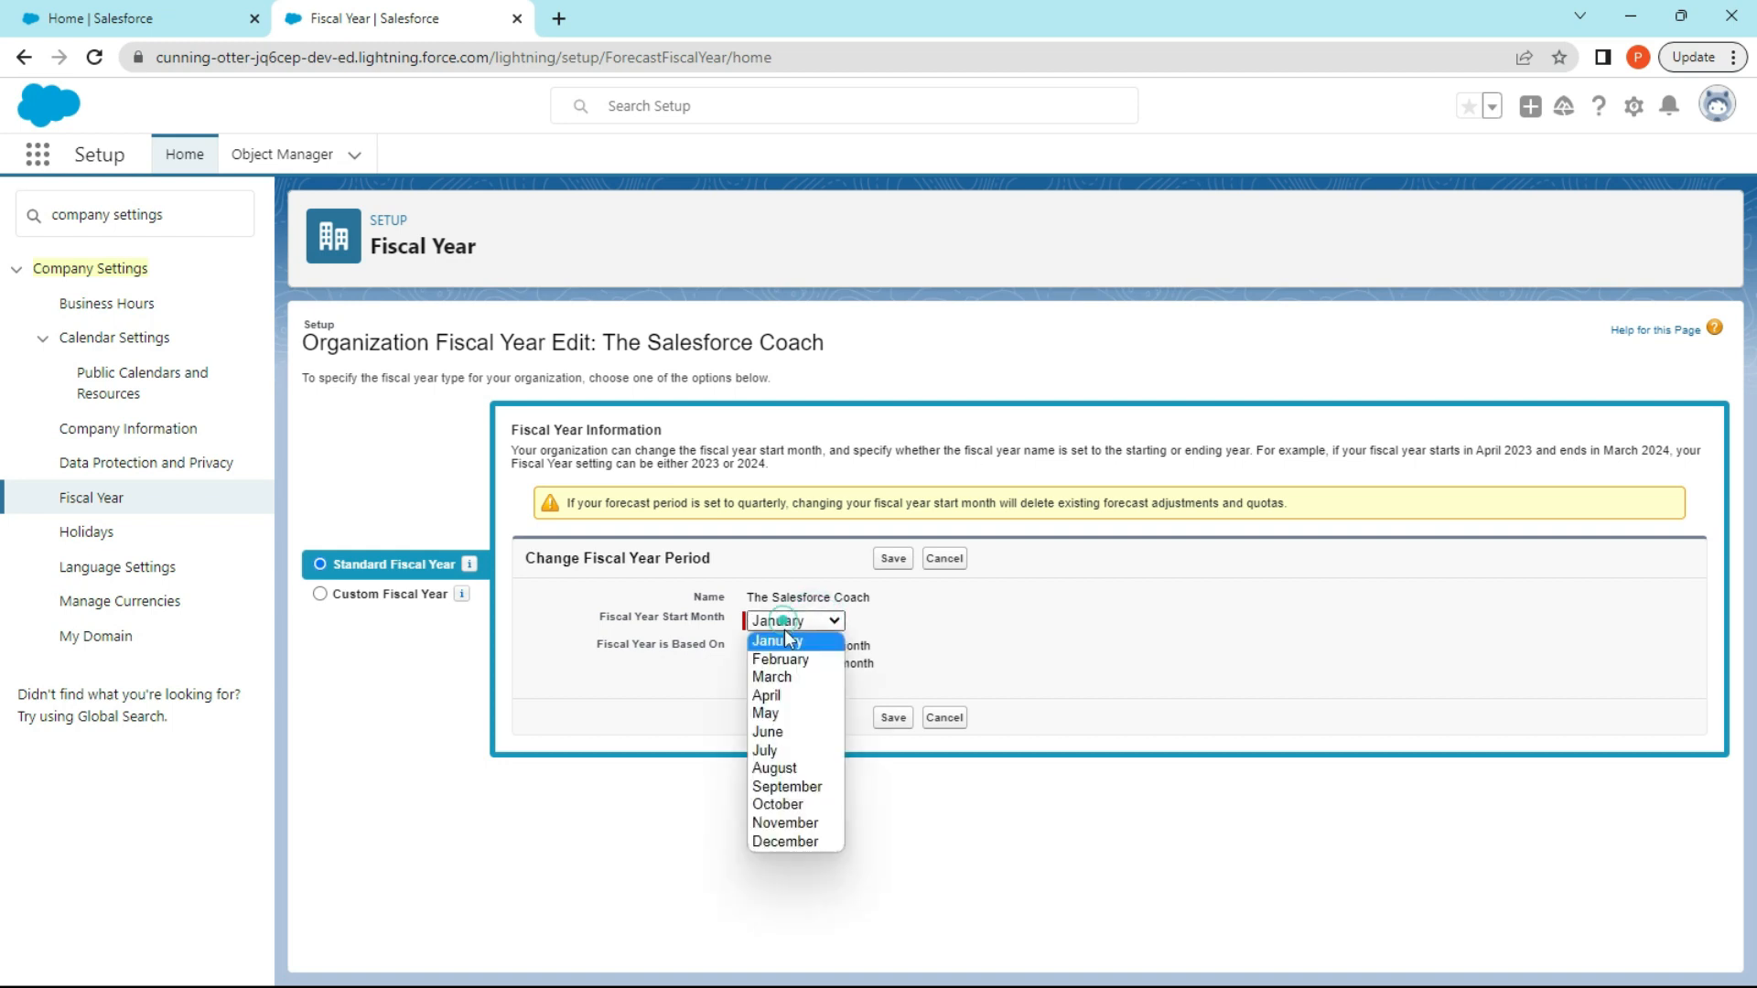
{"action": "left_click", "coordinate": [800, 742]}
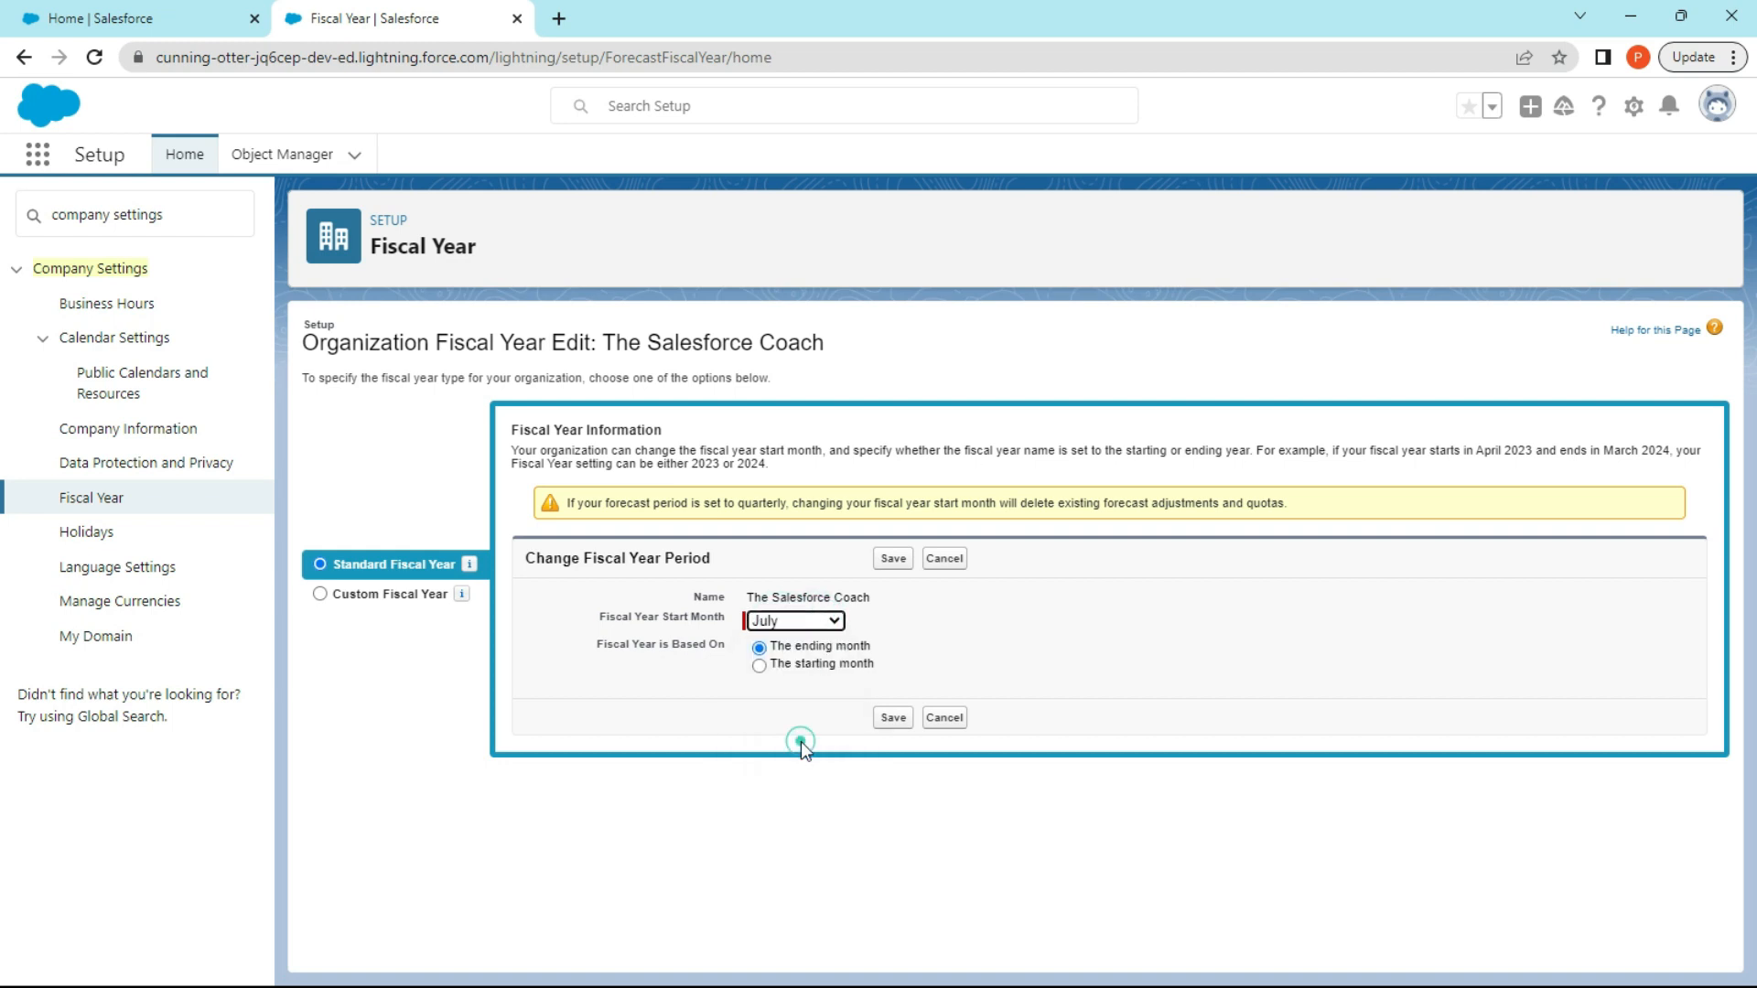
{"action": "left_click", "coordinate": [759, 667]}
Switch the organization to custom fiscal years, acknowledge the implications, confirm enabling them, and open the custom fiscal year setup page.
{"action": "left_click", "coordinate": [322, 595]}
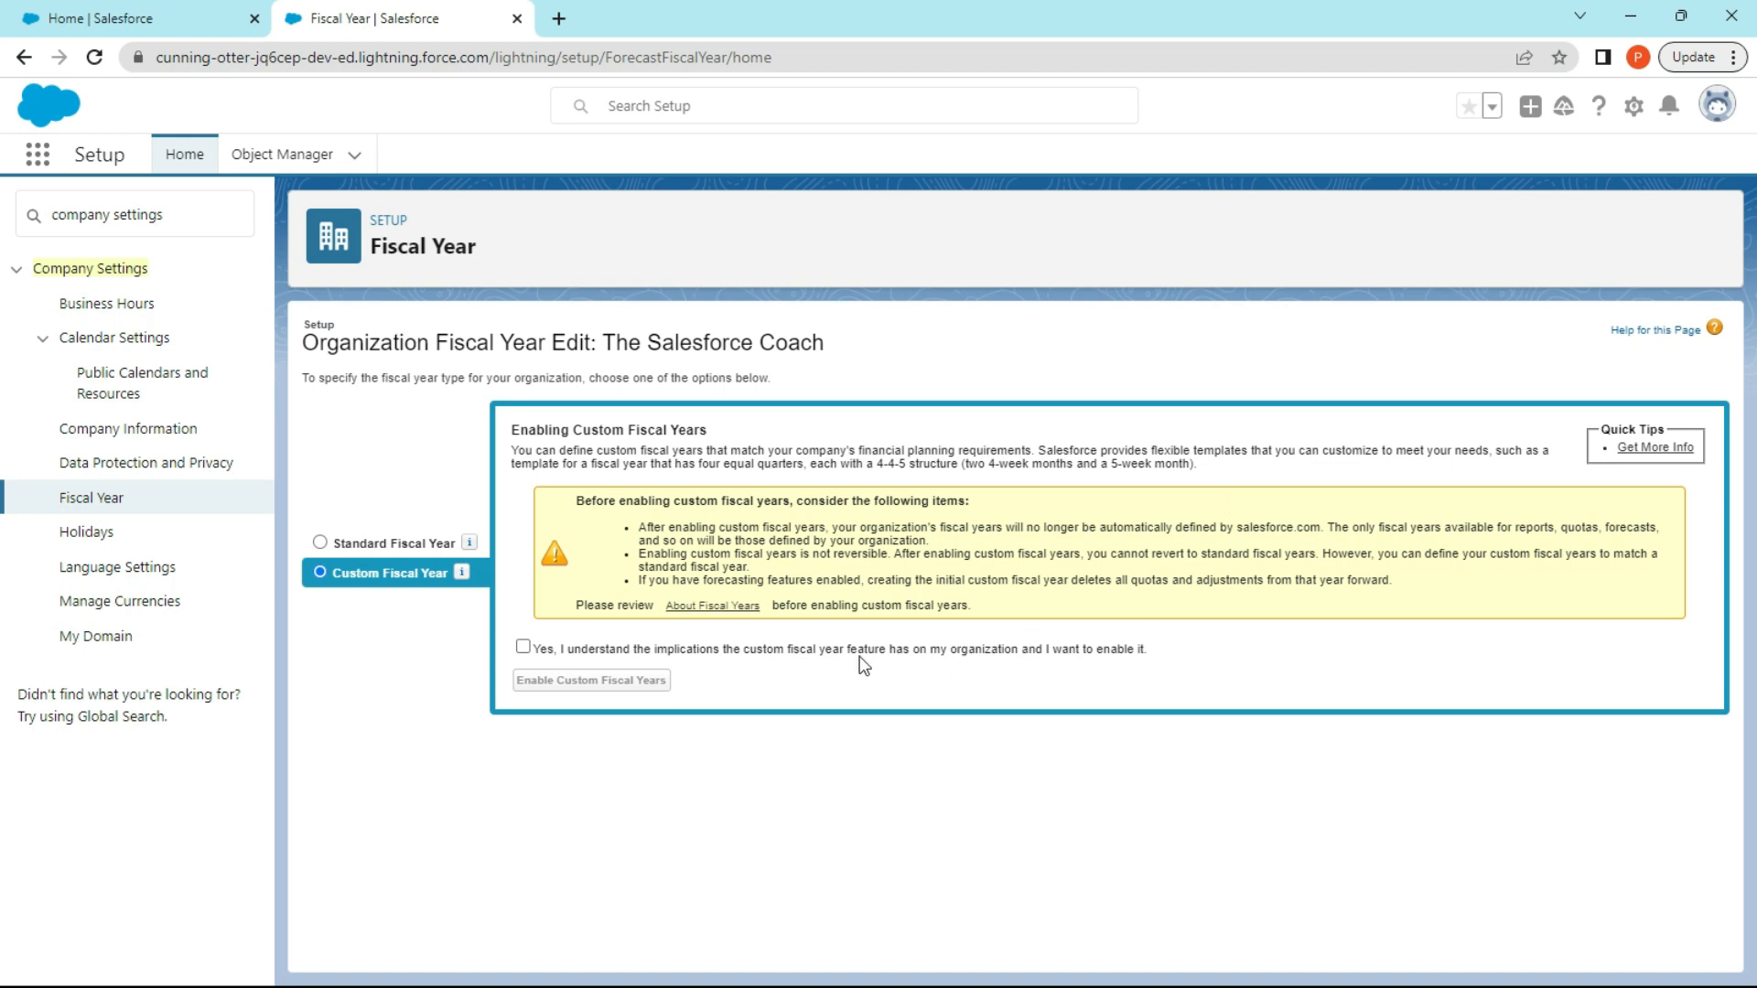
{"action": "left_click", "coordinate": [523, 647]}
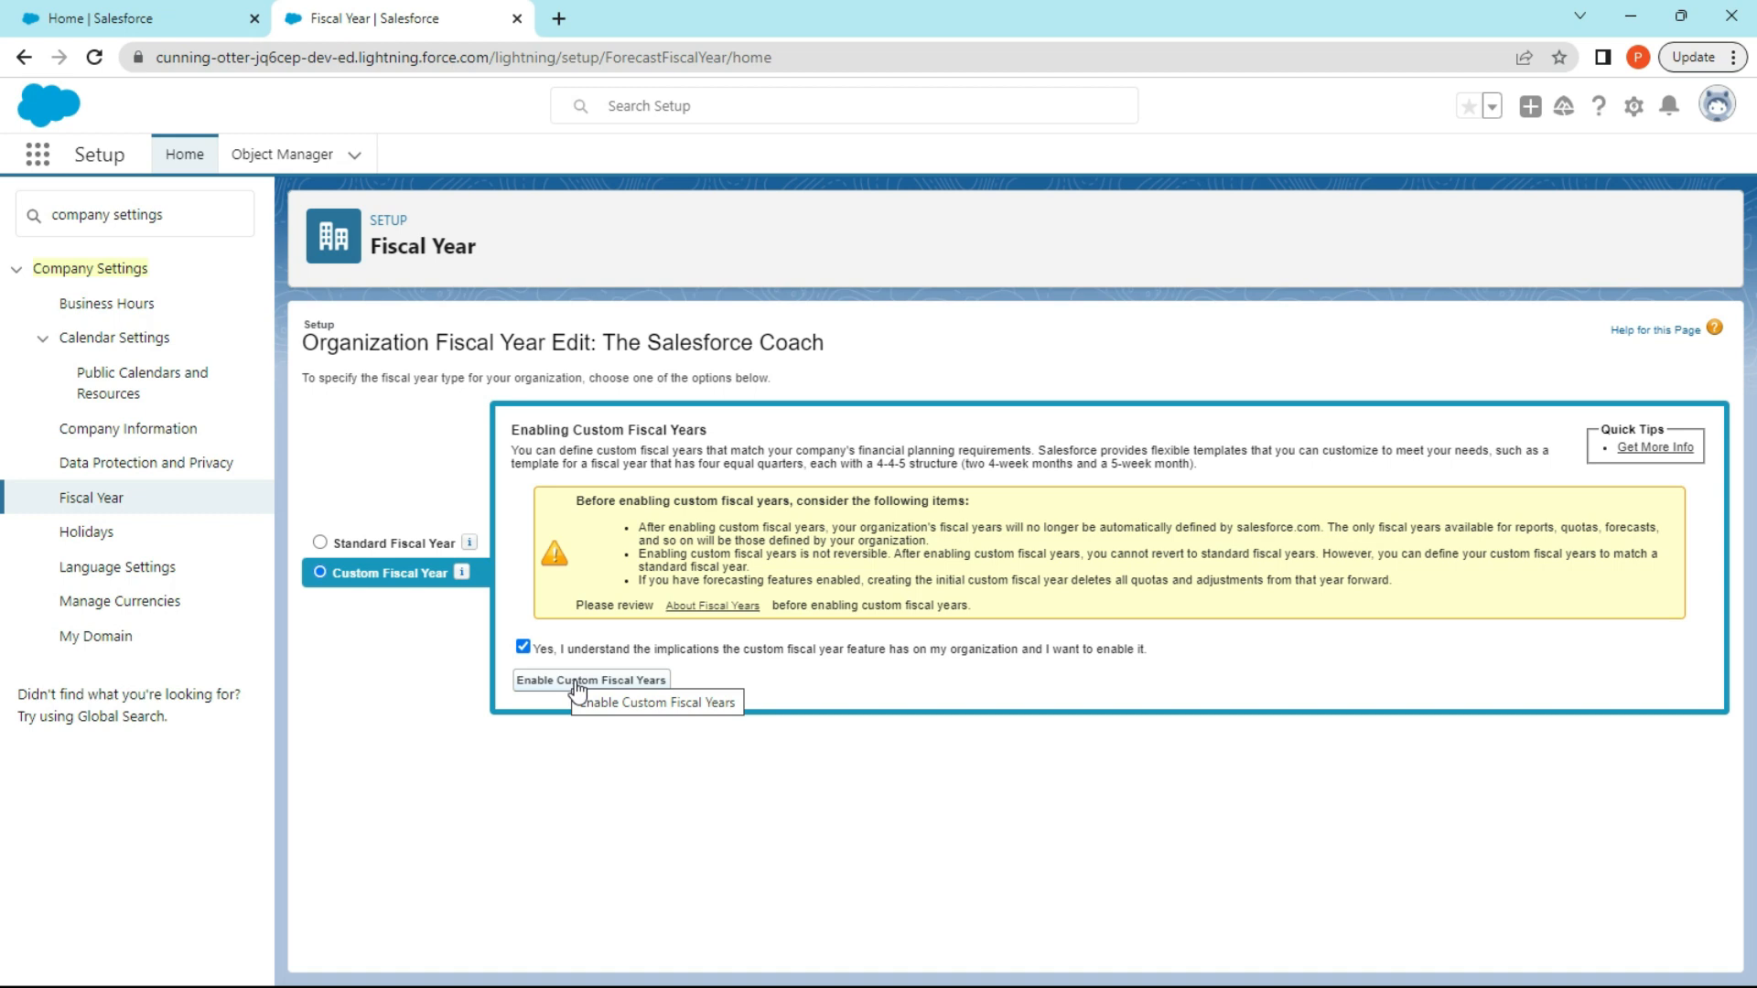
{"action": "left_click", "coordinate": [577, 685]}
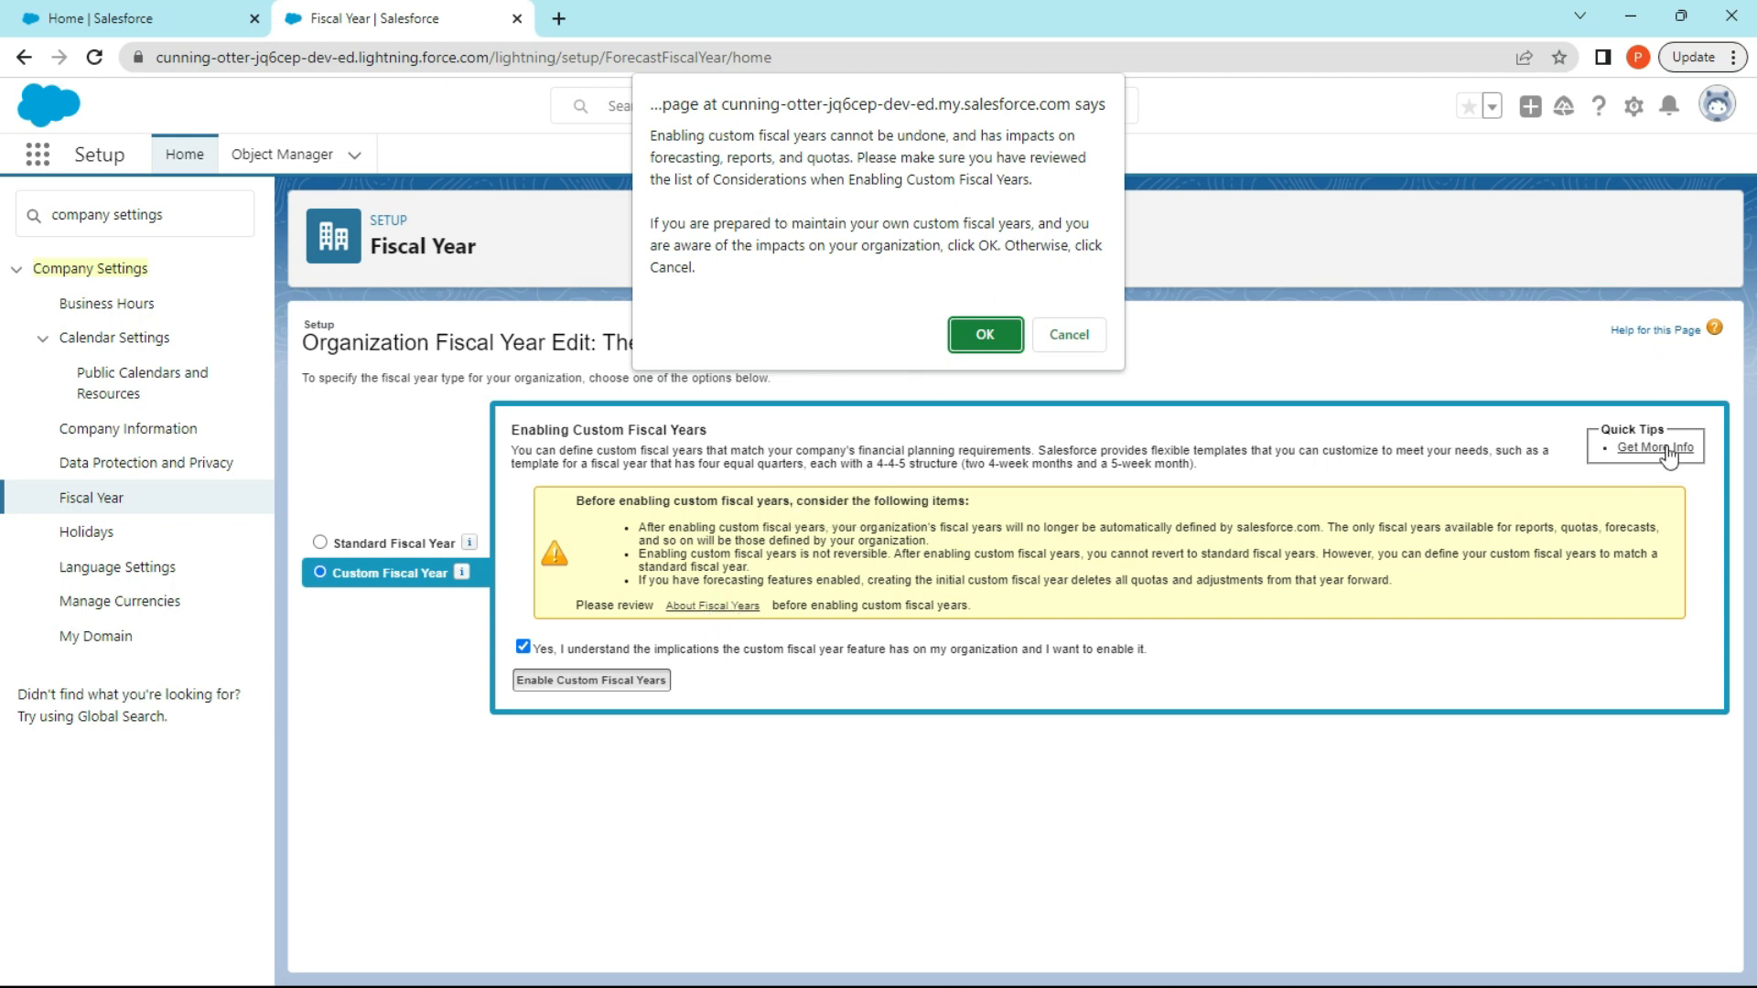
{"action": "left_click", "coordinate": [992, 336]}
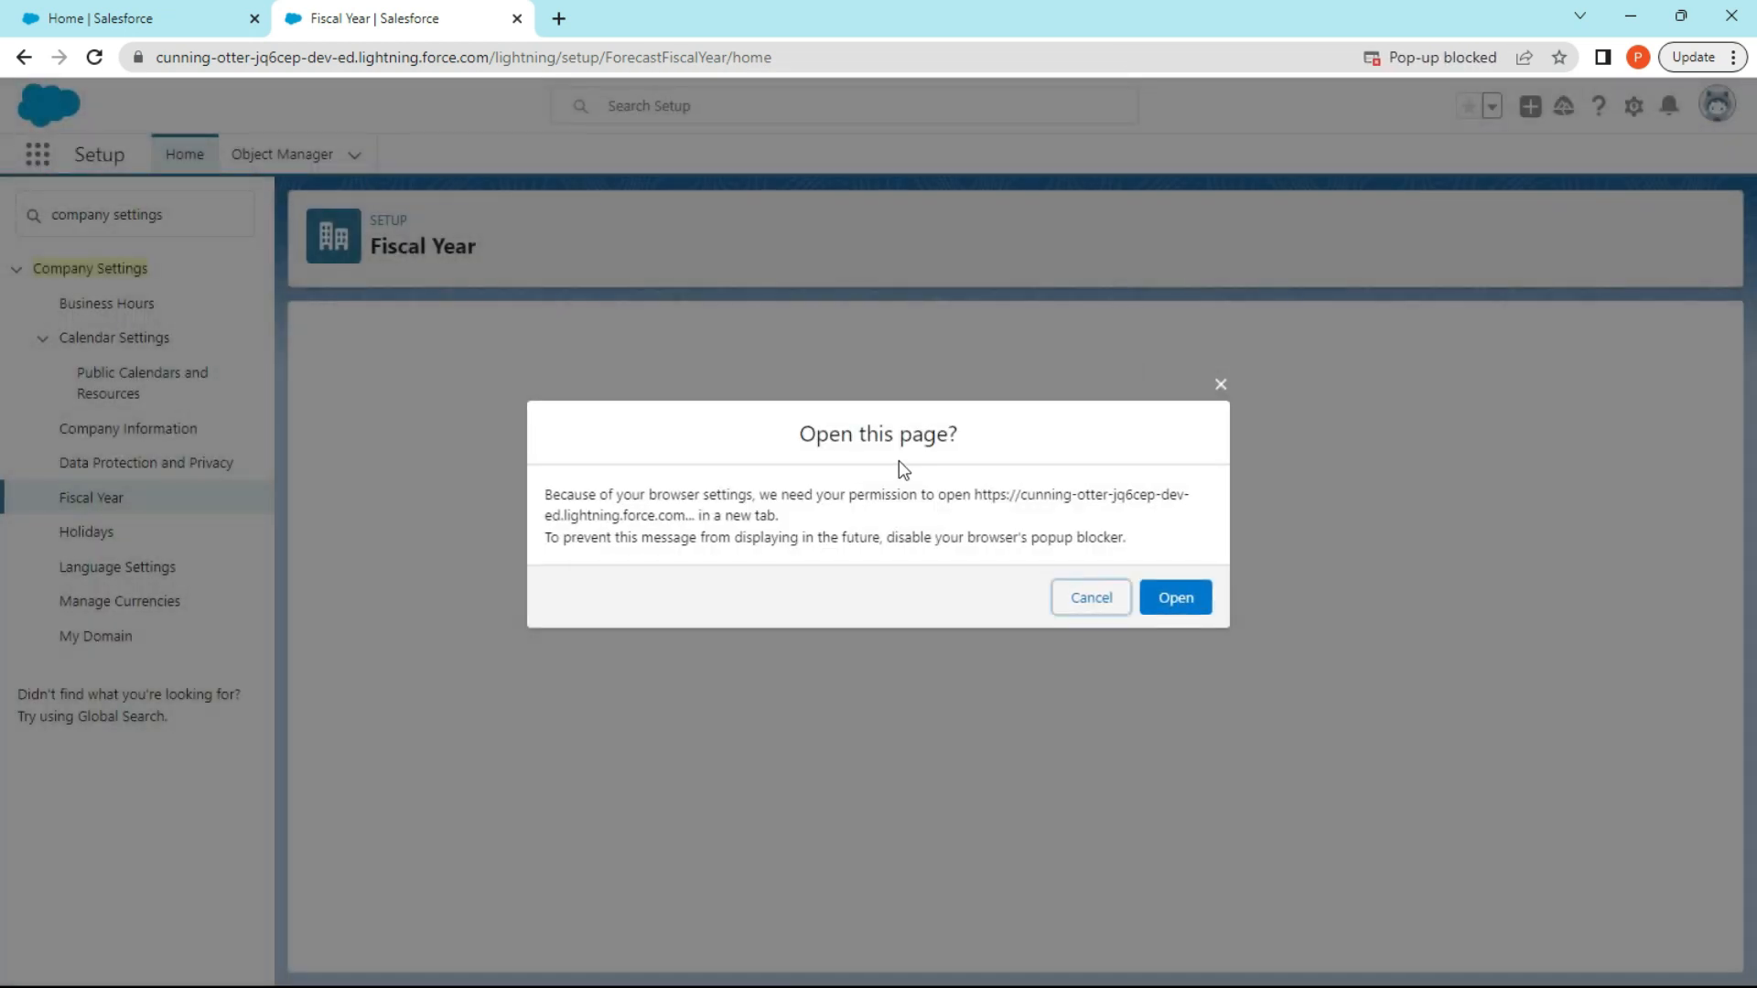
{"action": "left_click", "coordinate": [1185, 600]}
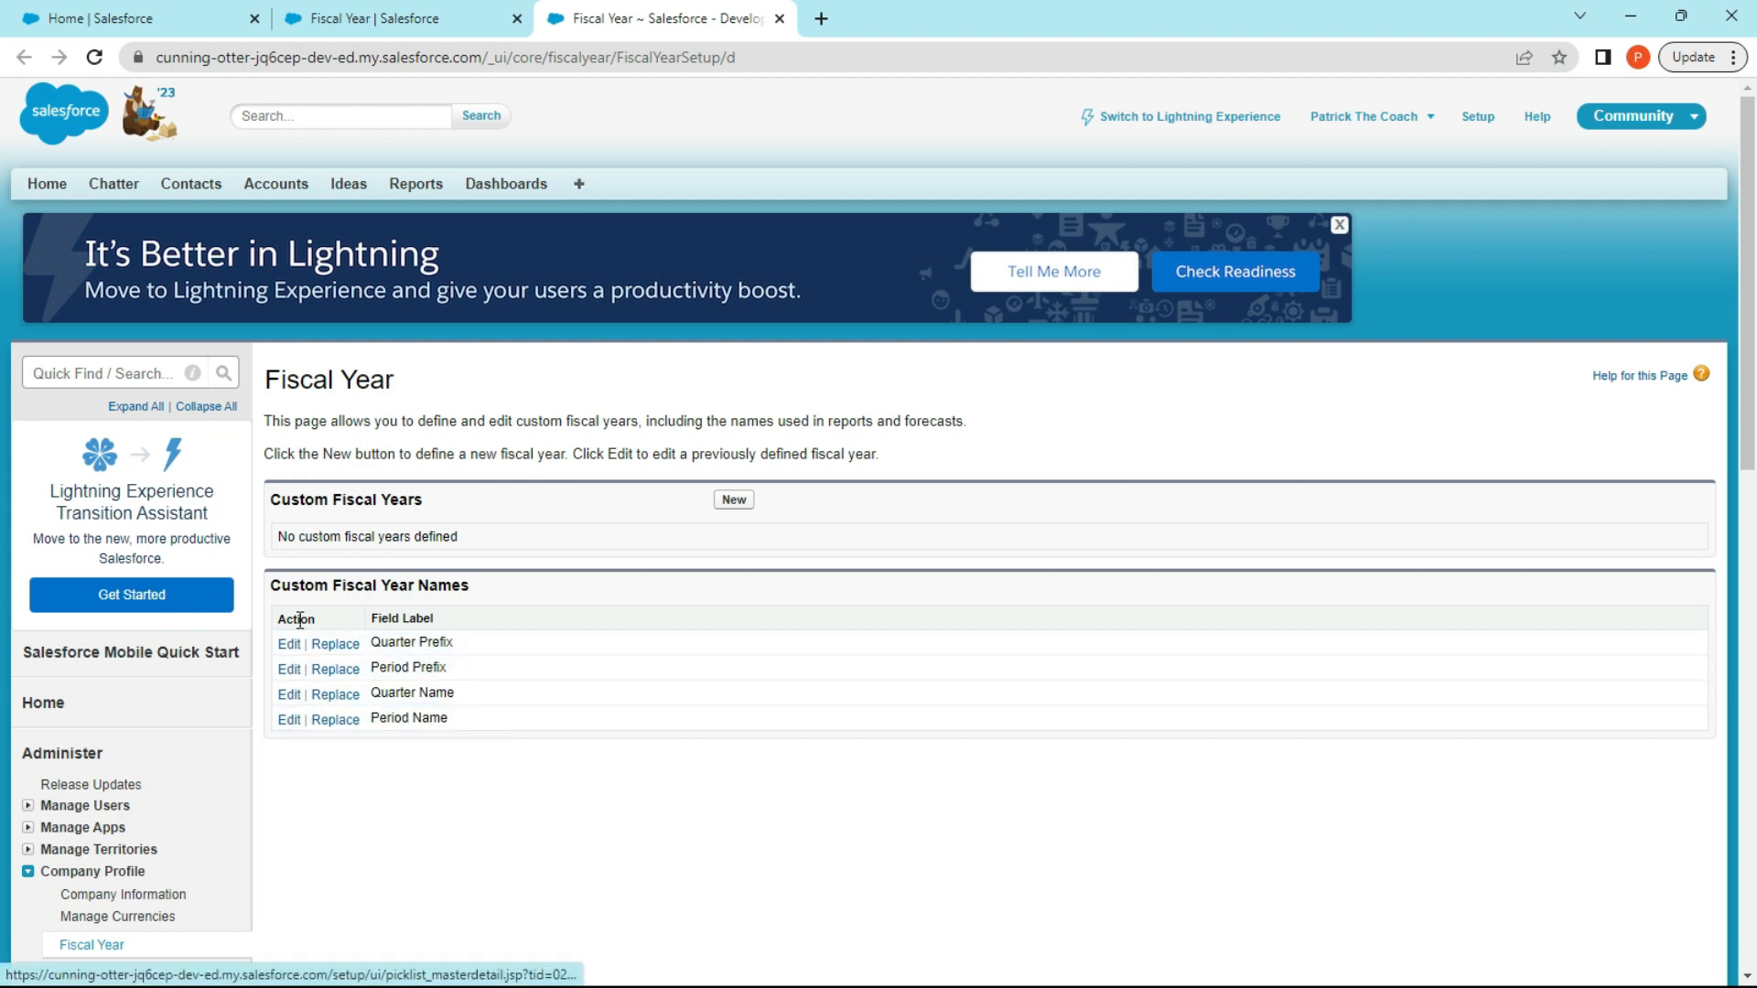
Return to the company settings and review data protection, company information, public calendars and resources, business hours, and My Domain.
{"action": "left_click", "coordinate": [403, 18]}
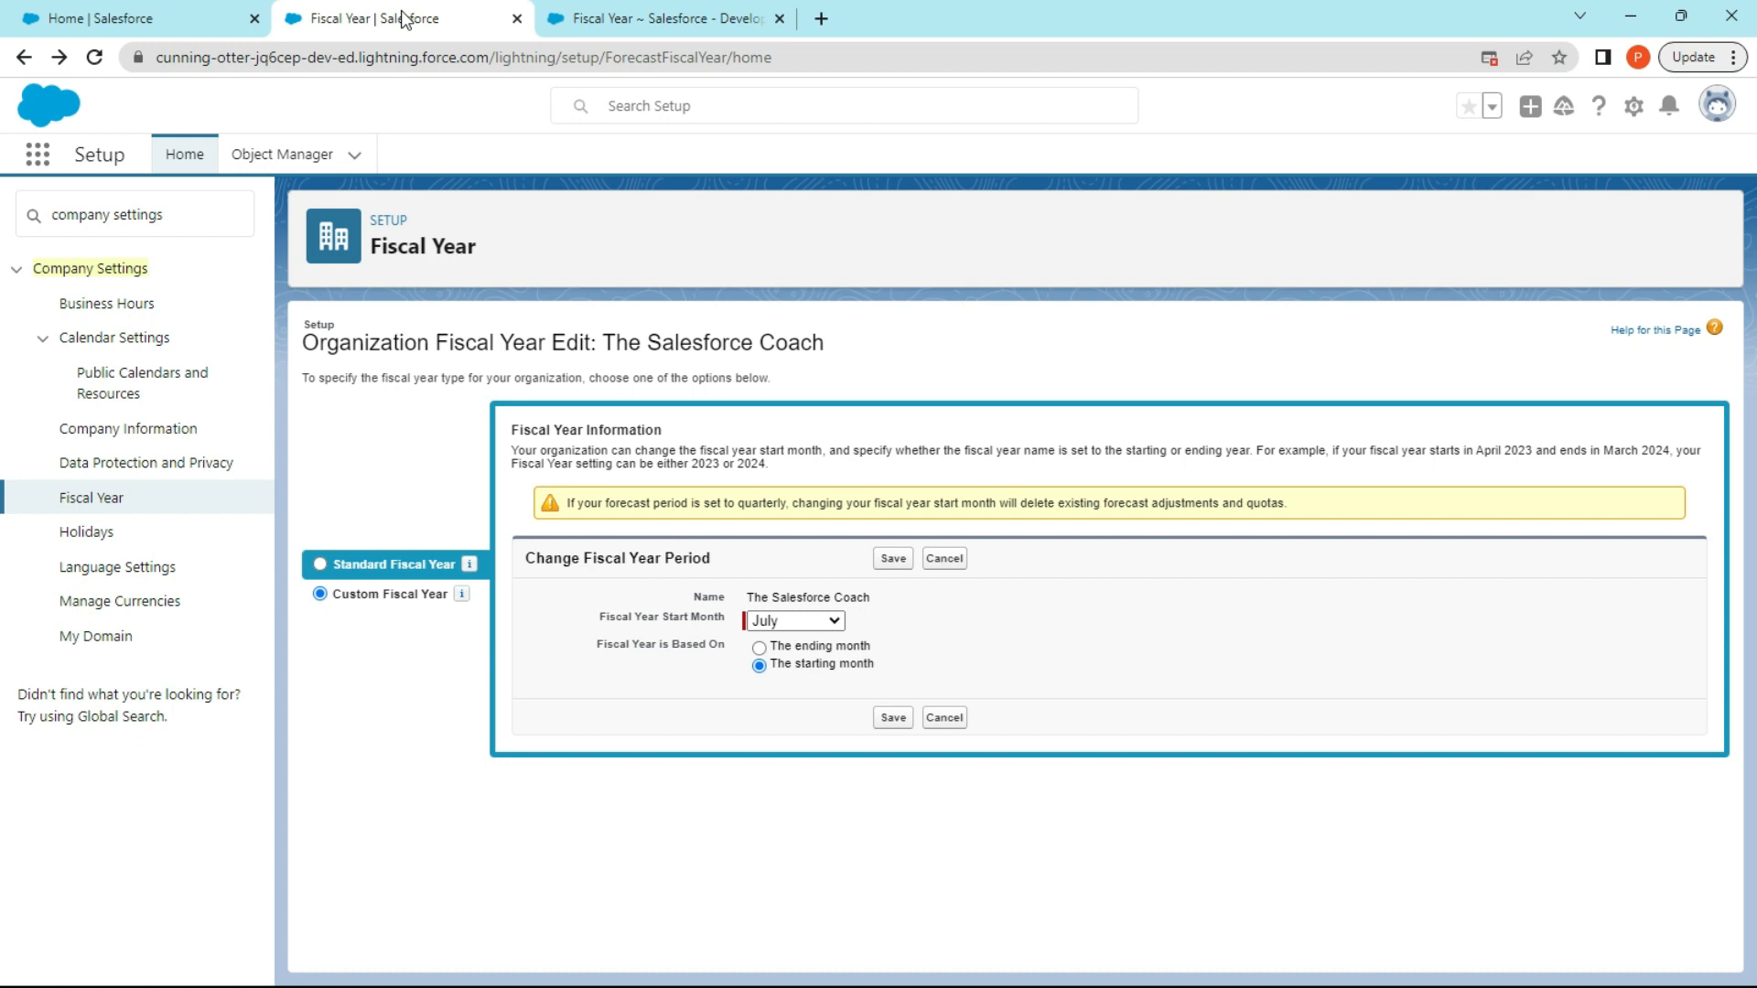
{"action": "left_click", "coordinate": [134, 463]}
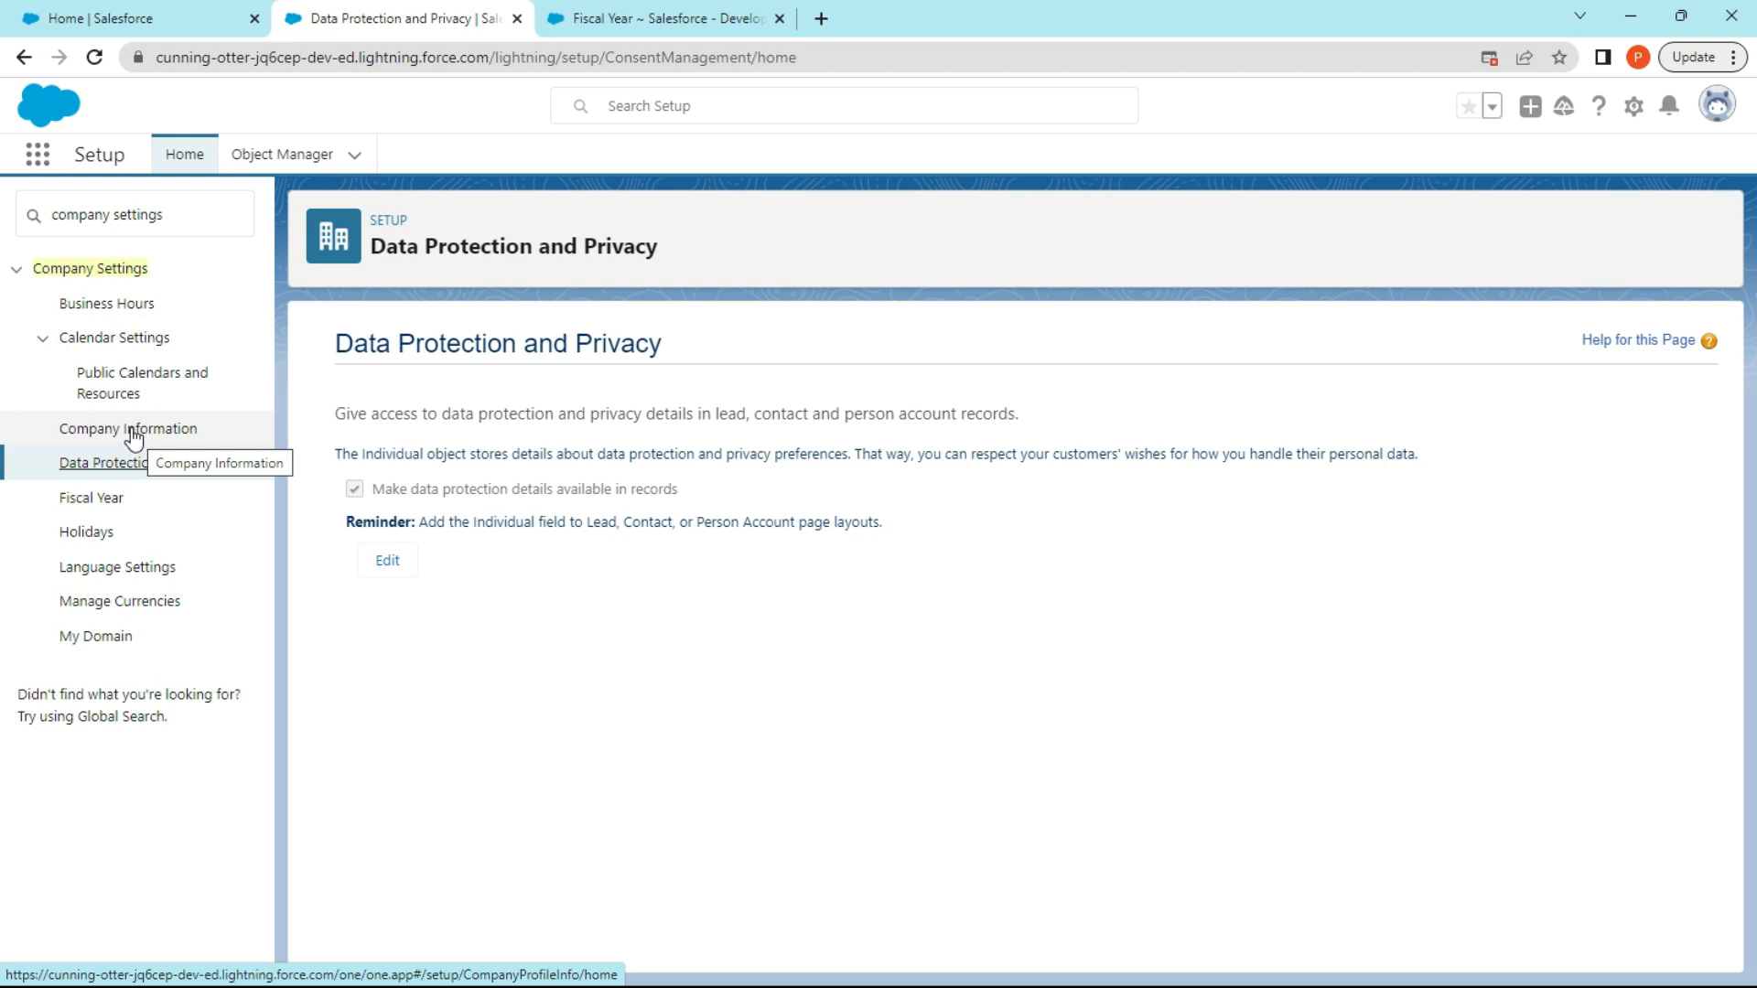
{"action": "left_click", "coordinate": [132, 436]}
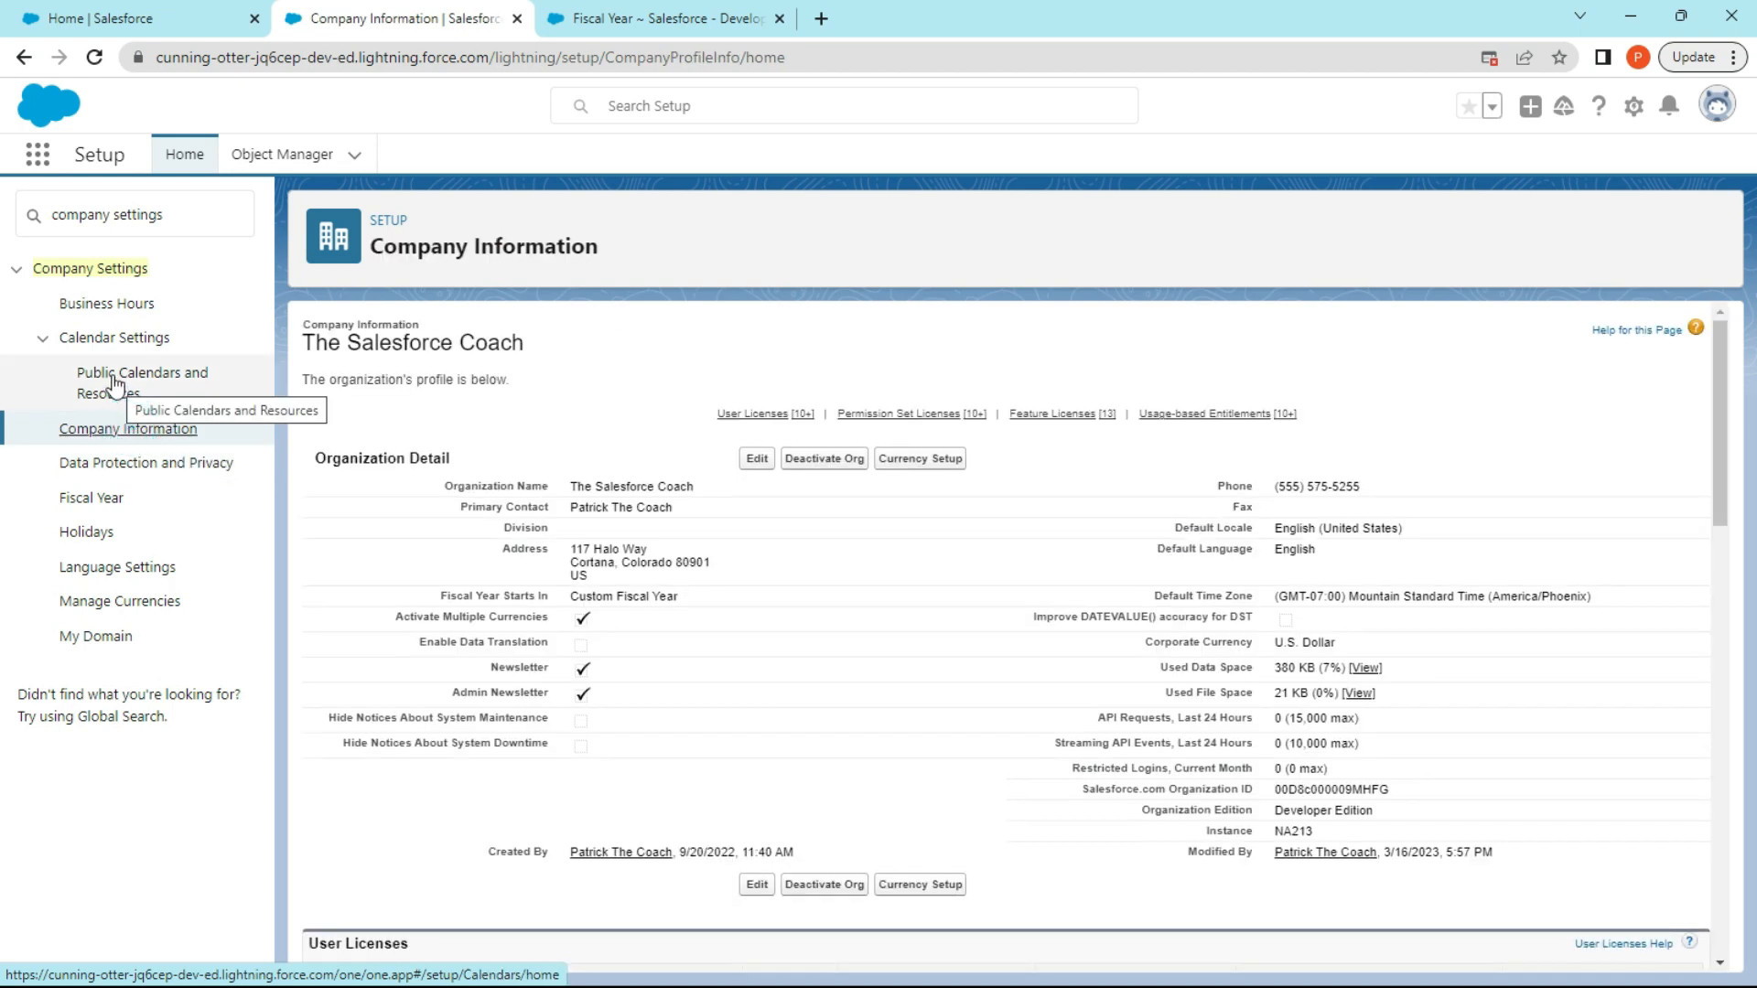
{"action": "left_click", "coordinate": [114, 384]}
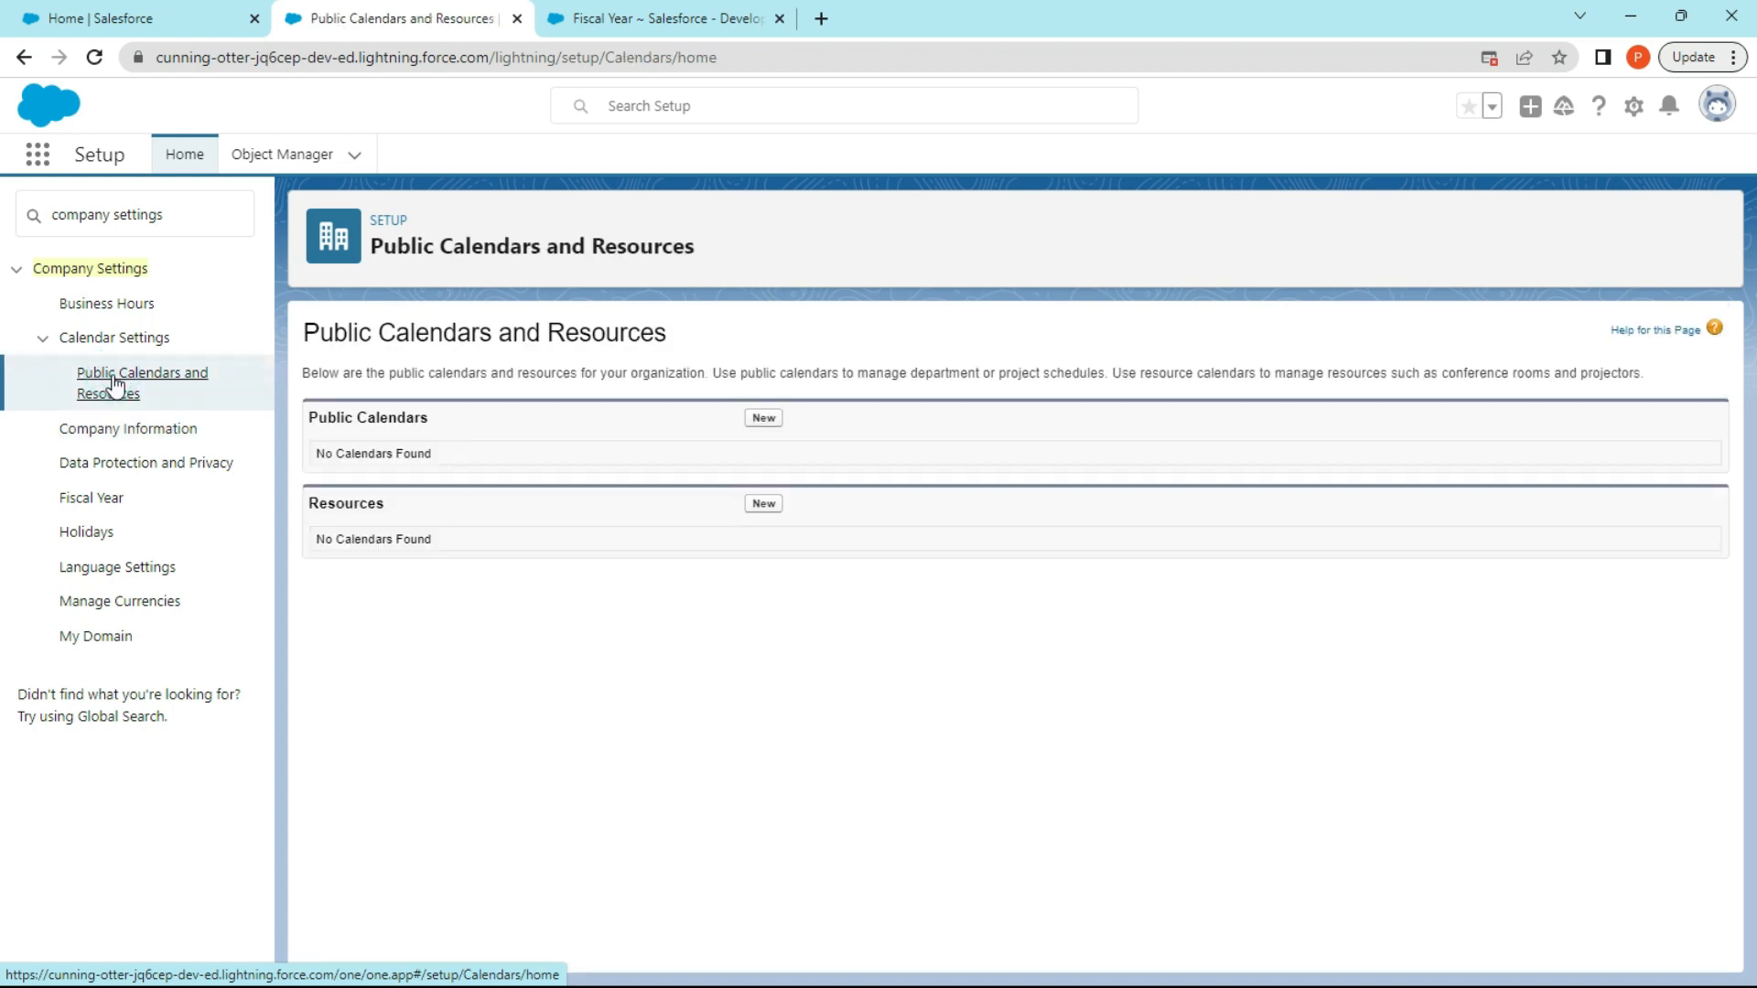
{"action": "left_click", "coordinate": [118, 303]}
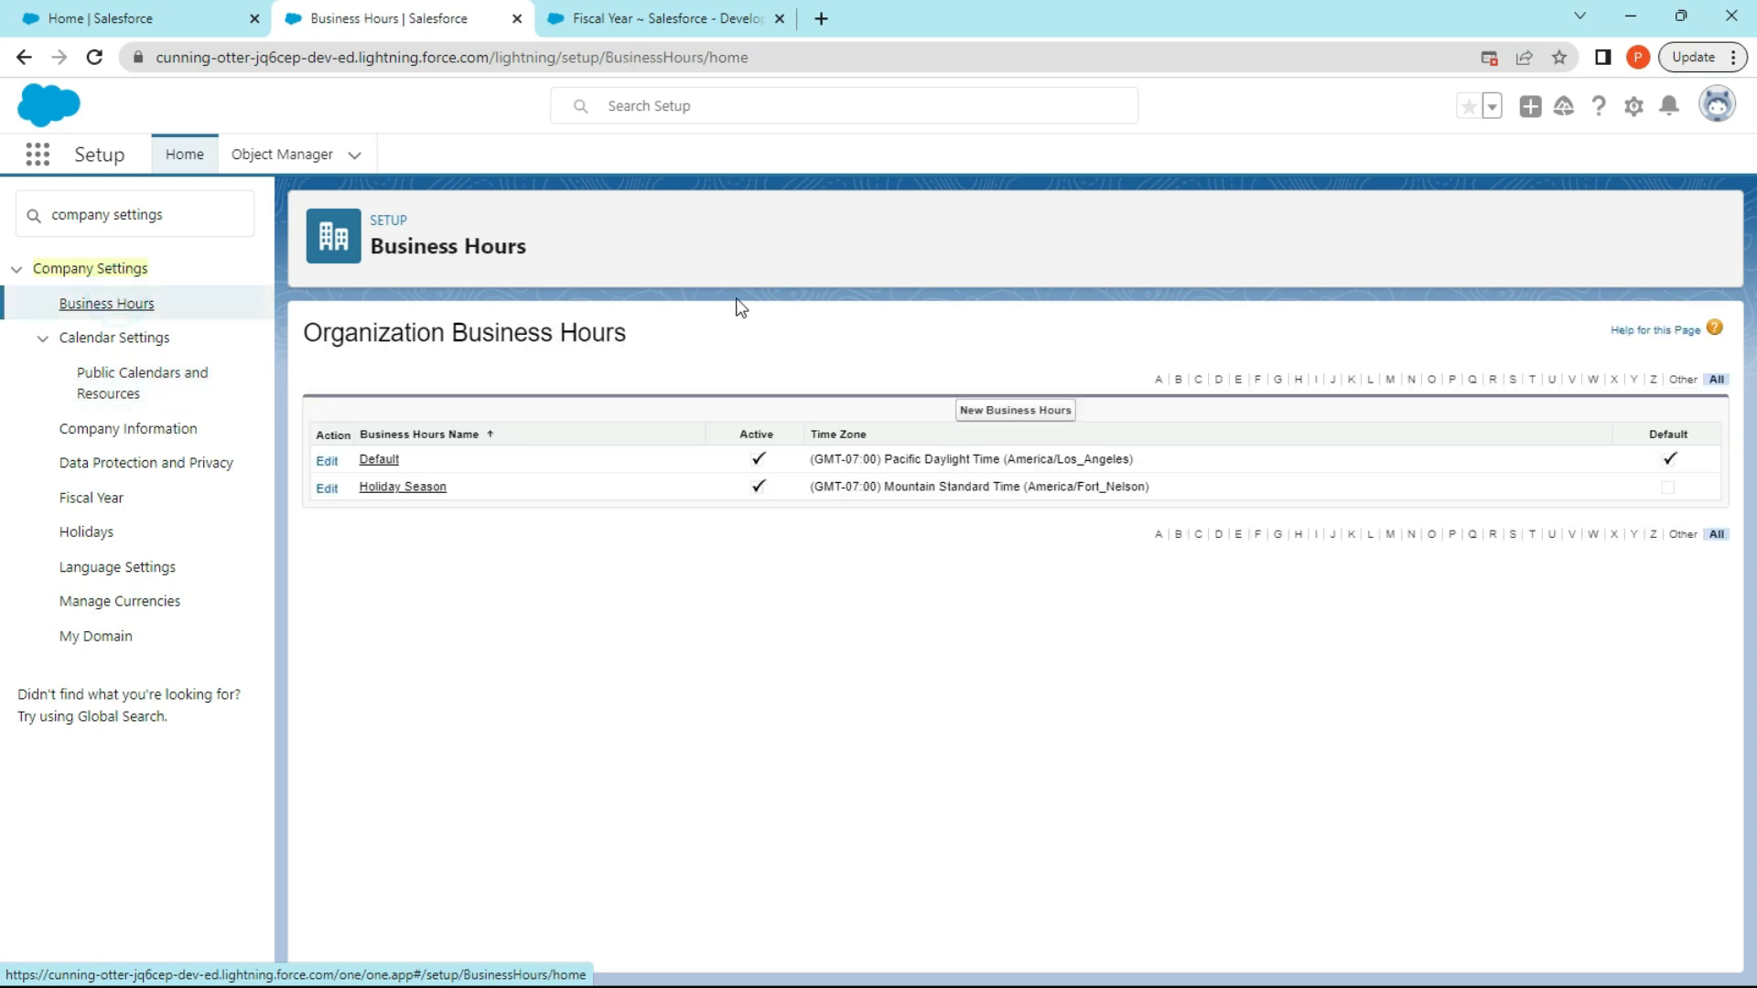
{"action": "left_click", "coordinate": [110, 636]}
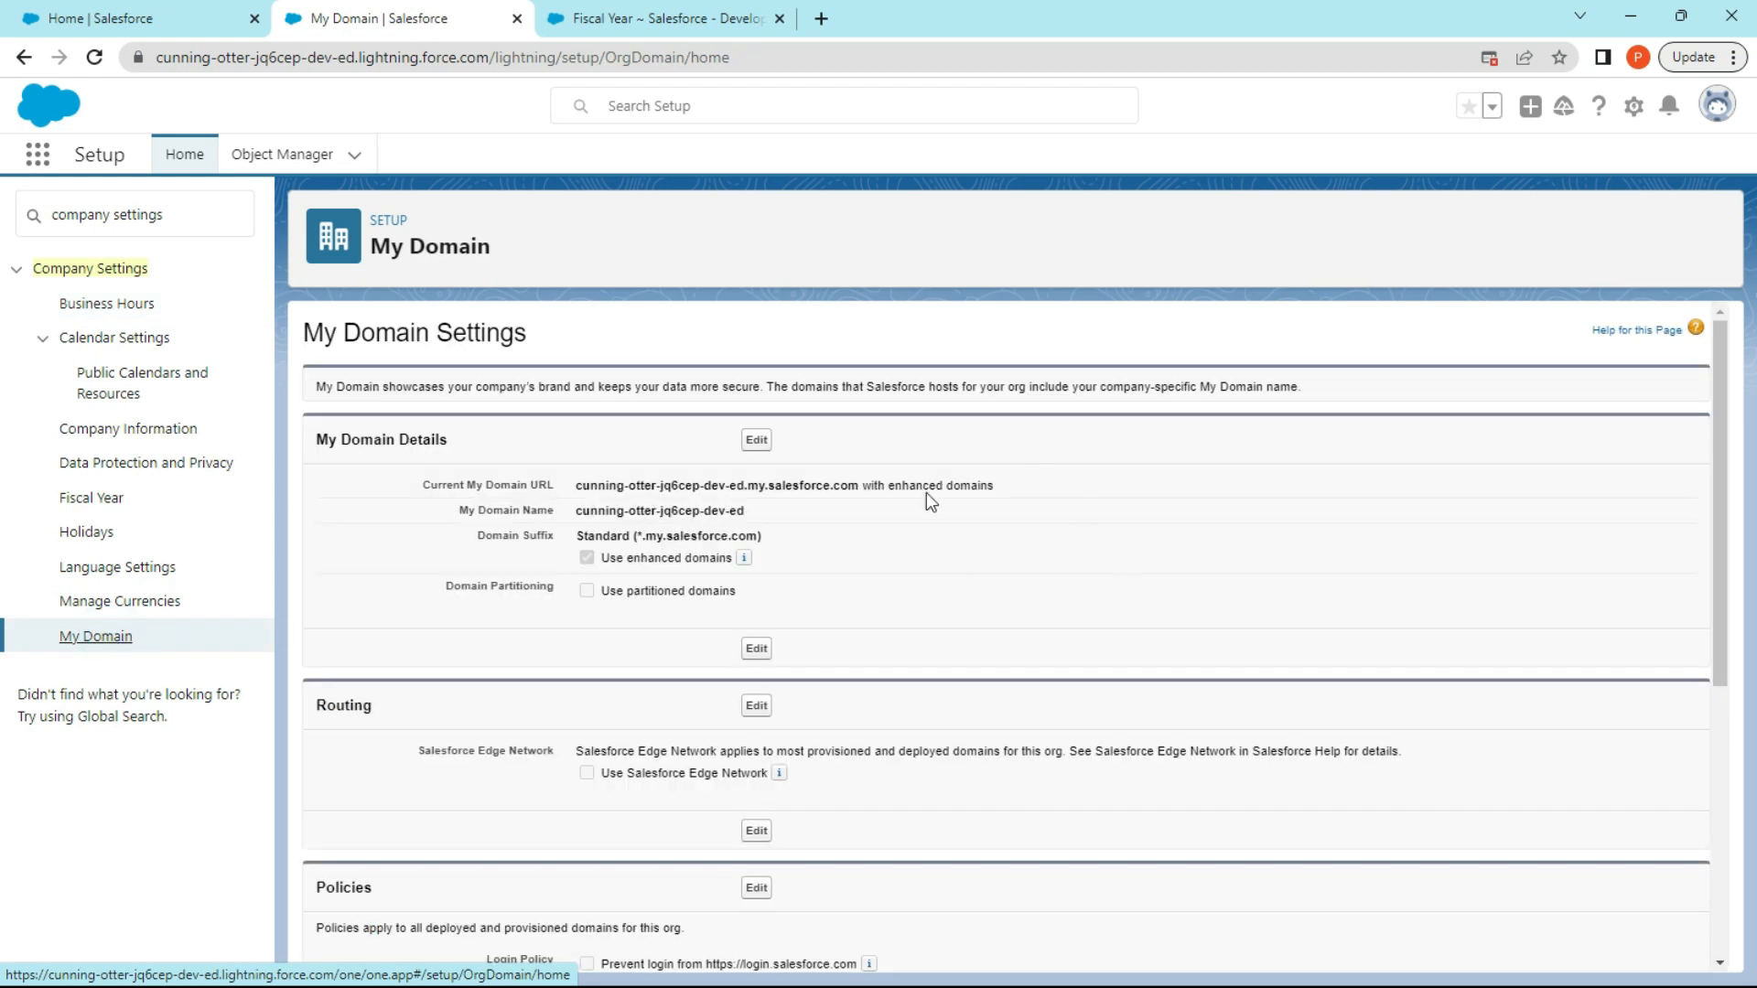
Review the My Domain details, routing, policies and authentication configuration settings.
{"action": "scroll", "coordinate": [935, 477], "scroll_direction": "down", "scroll_amount": 5}
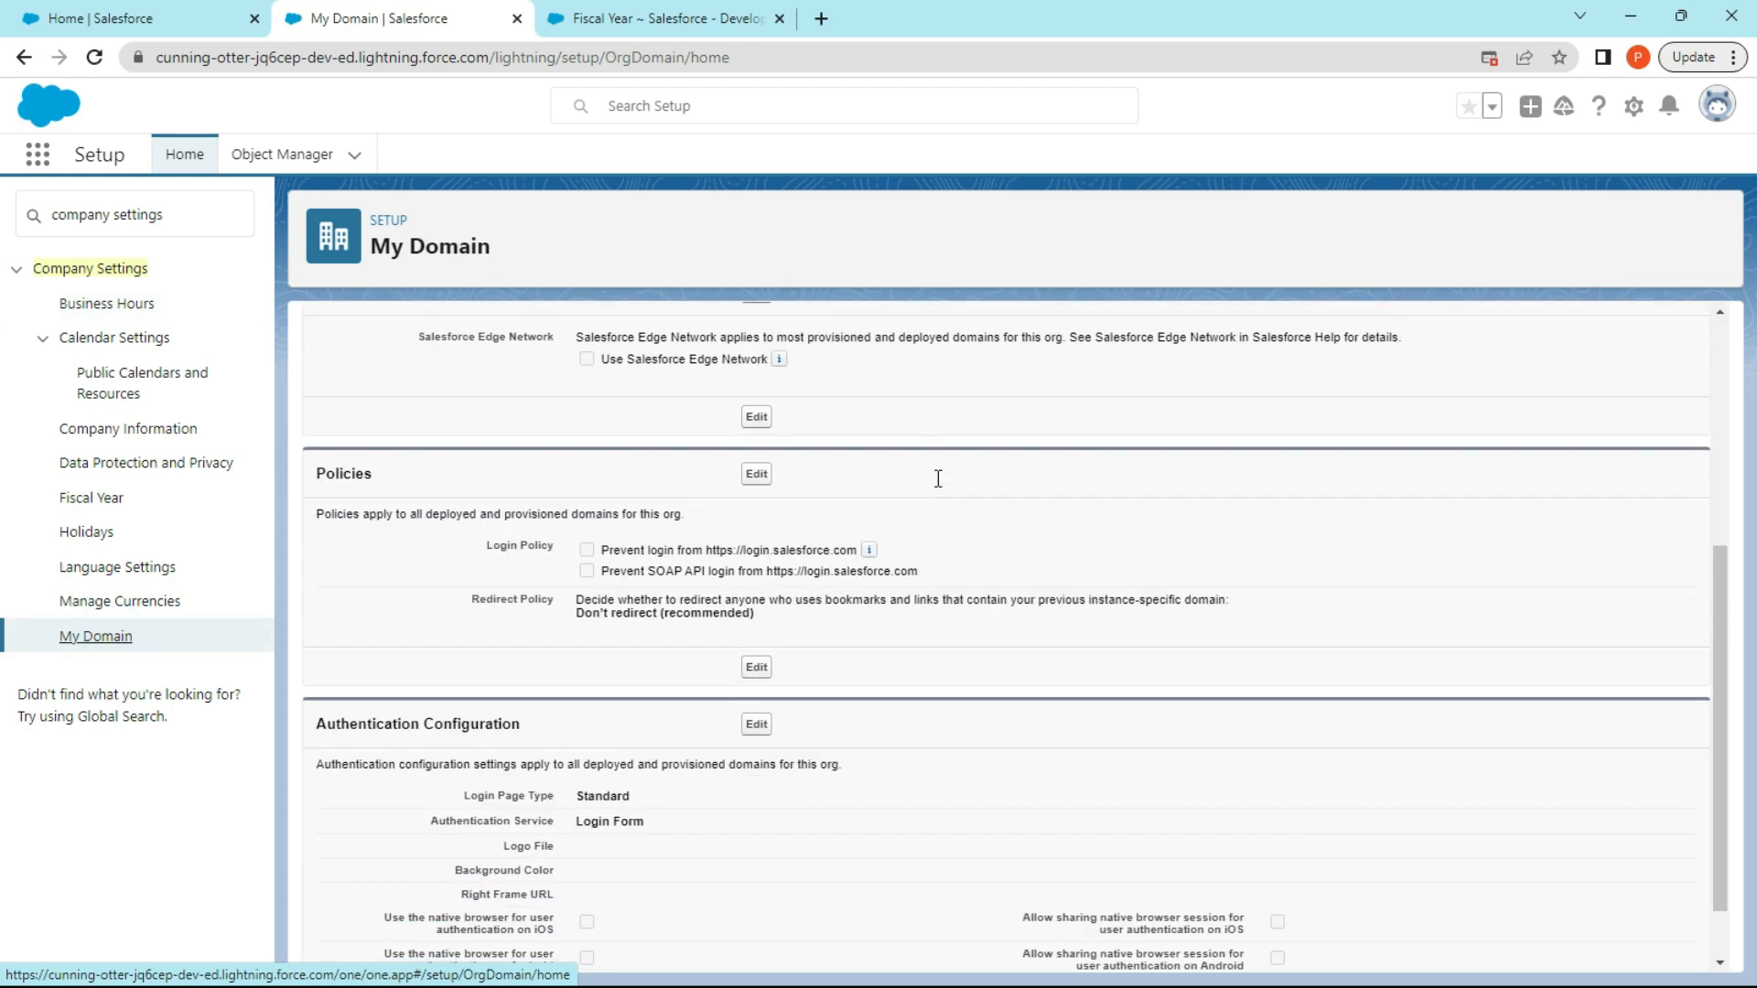
{"action": "scroll", "coordinate": [939, 479], "scroll_direction": "down", "scroll_amount": 1}
{"action": "scroll", "coordinate": [940, 482], "scroll_direction": "up", "scroll_amount": 5}
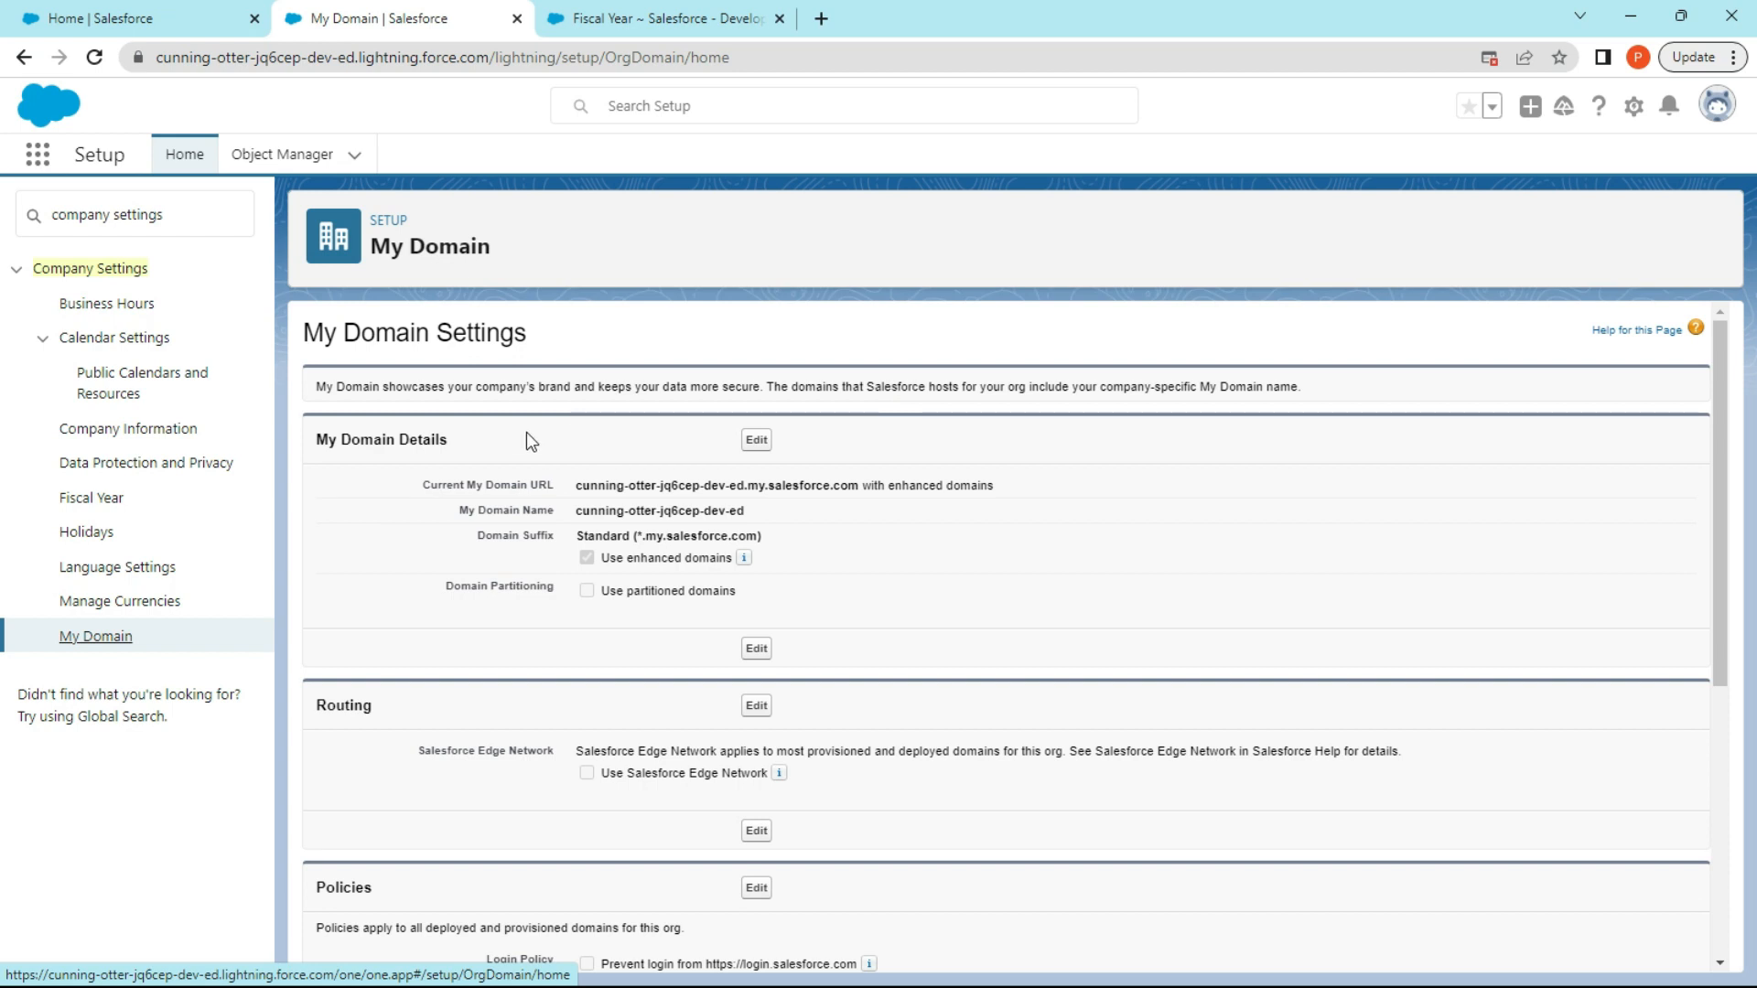
Edit the Holiday Season business hours so that Thursday and Friday end at 6:00 PM, and save the record.
{"action": "left_click", "coordinate": [129, 301]}
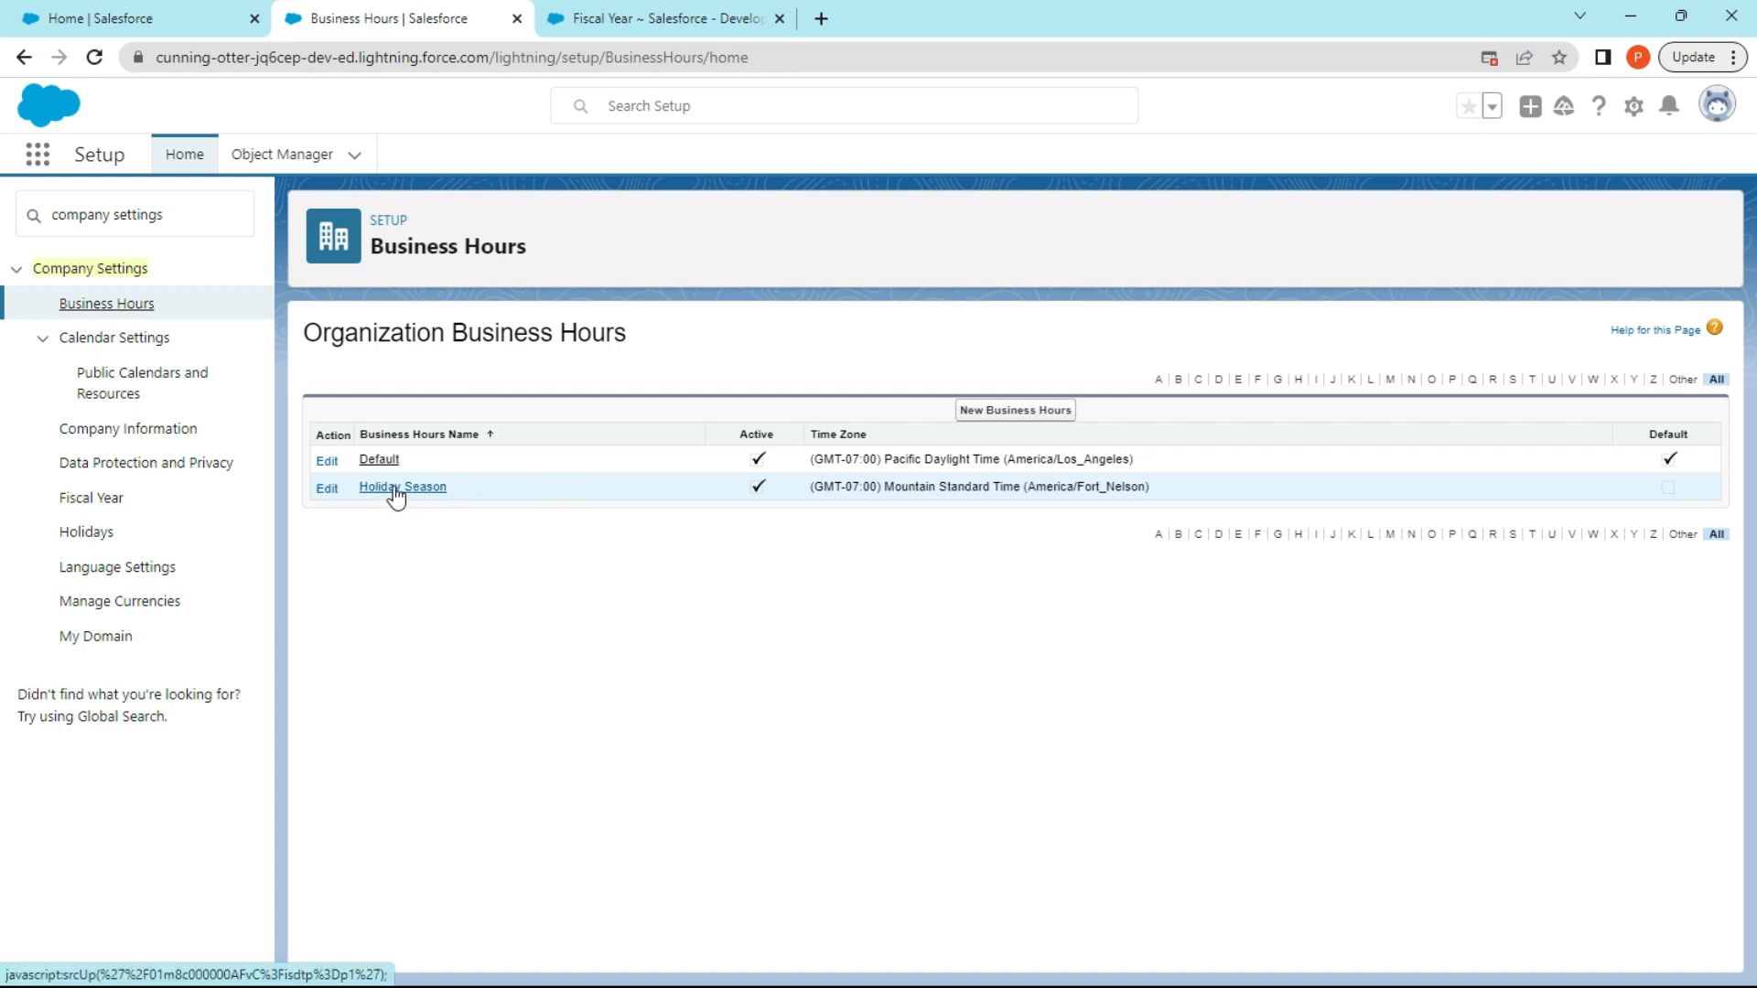
{"action": "left_click", "coordinate": [327, 490]}
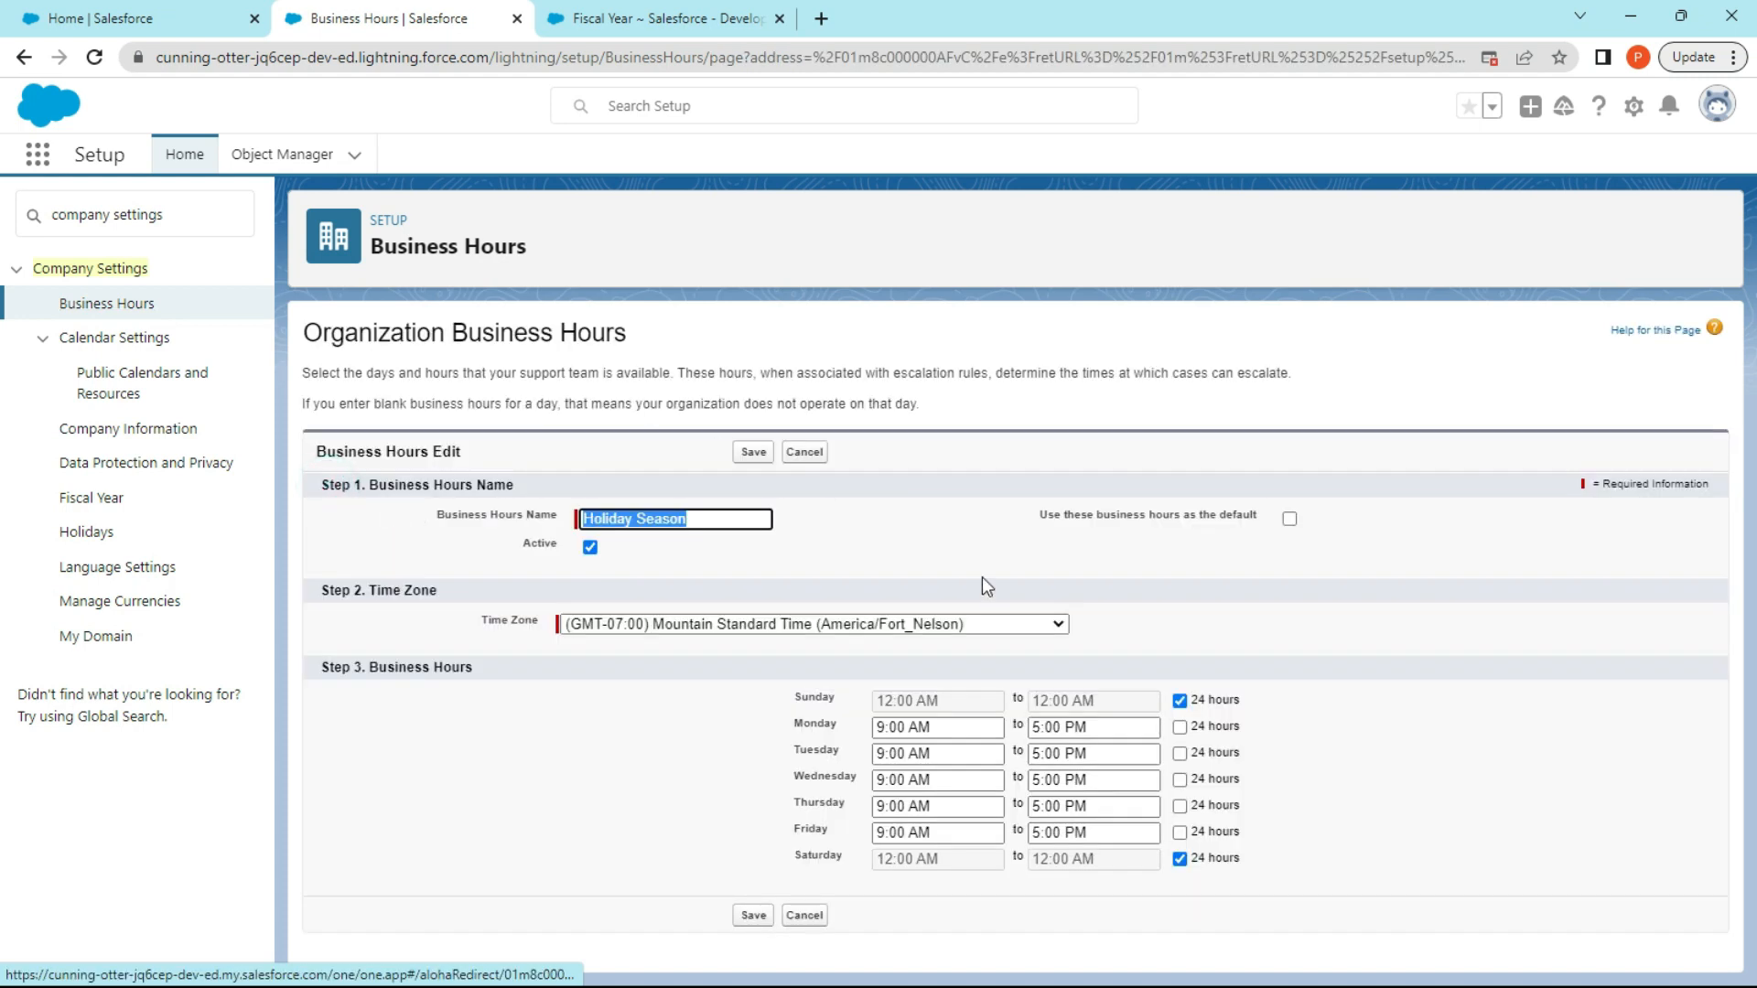
{"action": "left_click", "coordinate": [845, 515]}
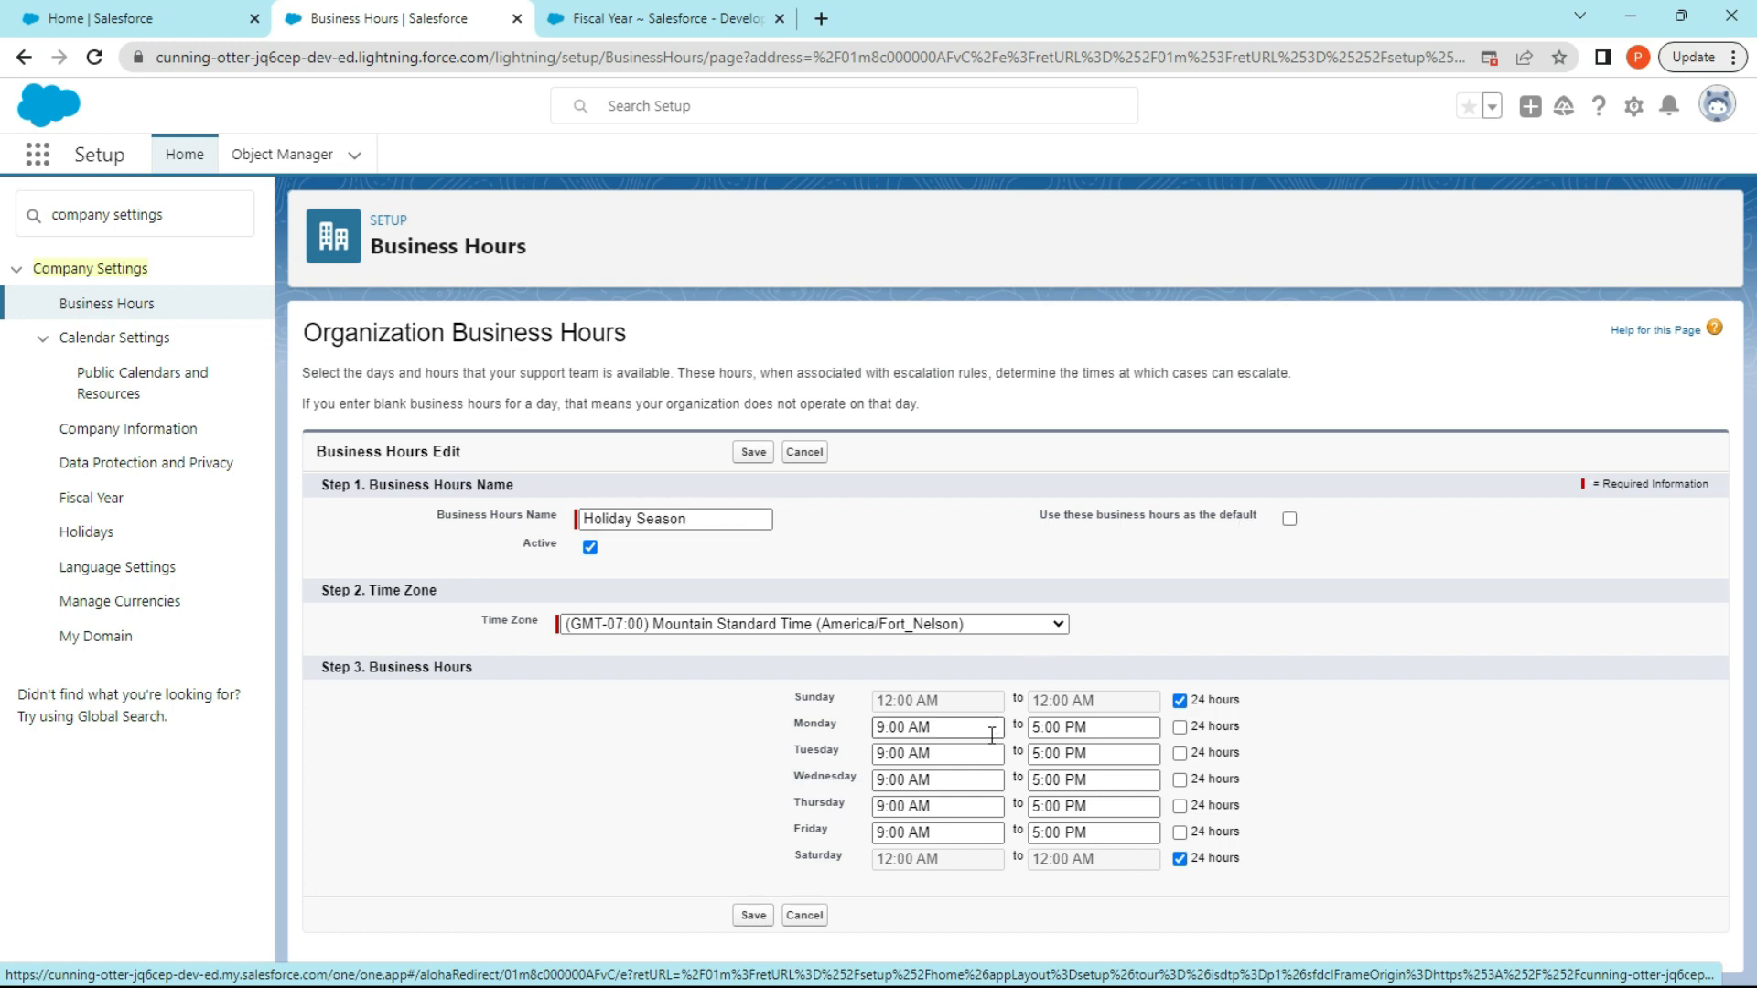
{"action": "left_click", "coordinate": [1039, 832]}
{"action": "key", "text": "BackSpace"}
{"action": "type", "text": "6"}
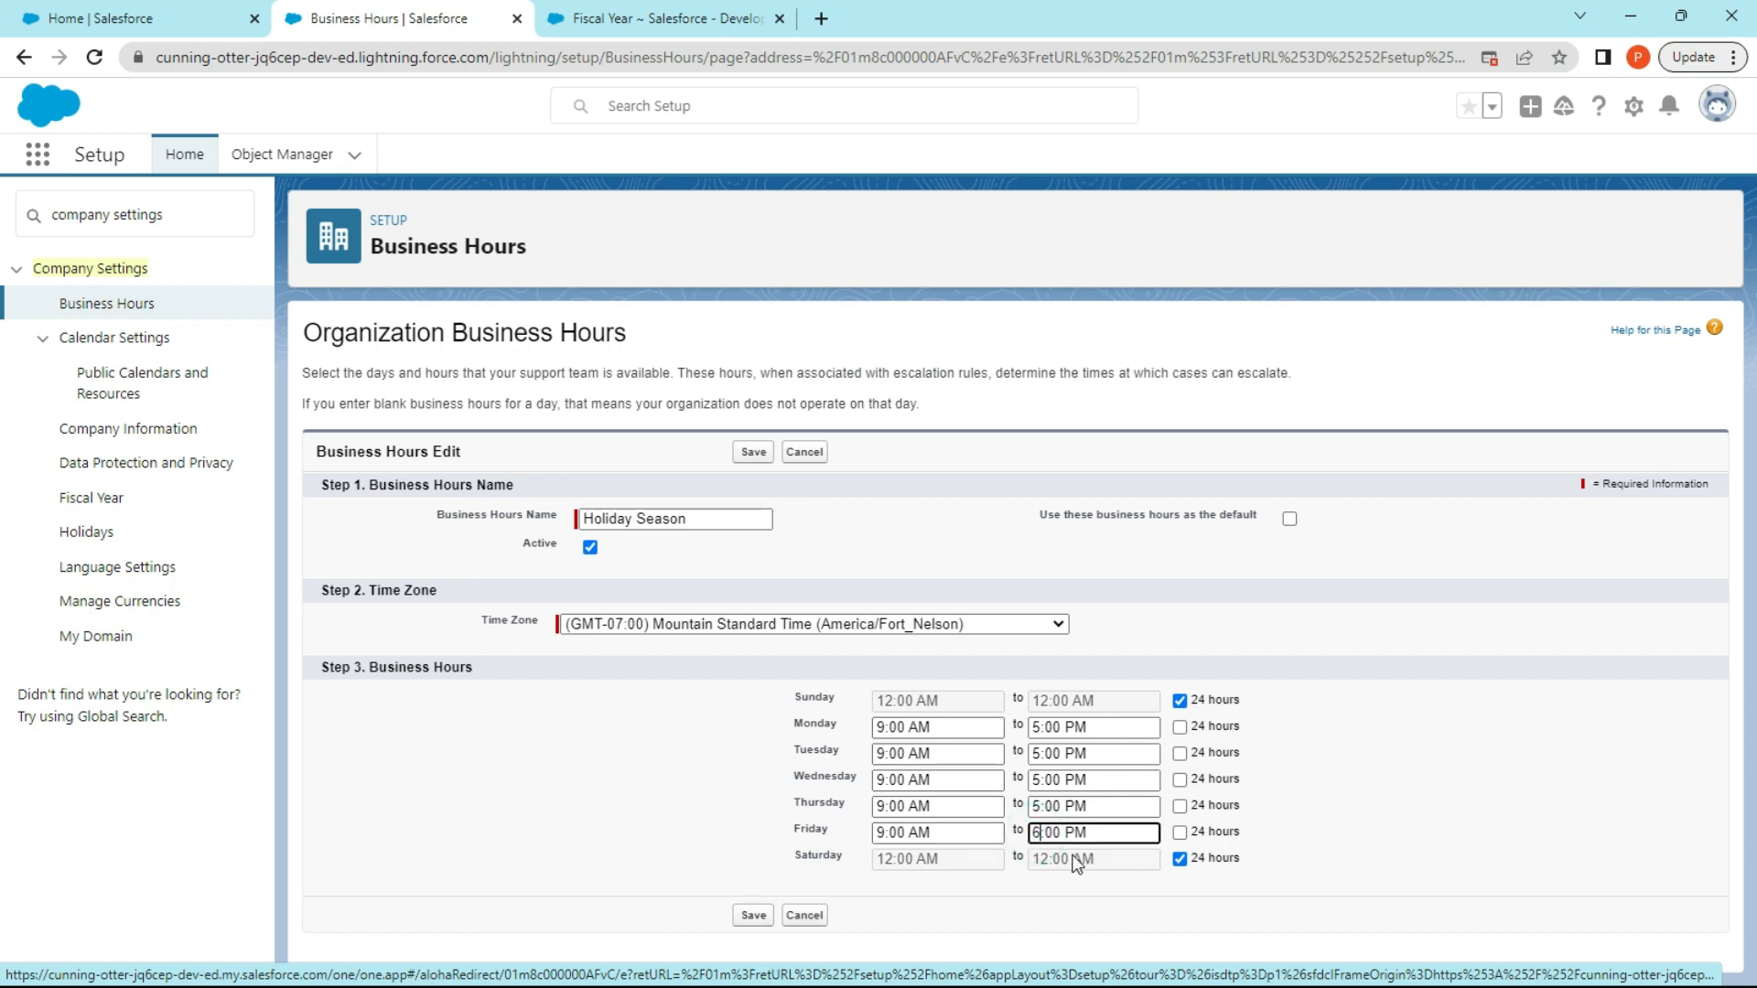
{"action": "left_click", "coordinate": [1038, 806]}
{"action": "key", "text": "BackSpace"}
{"action": "type", "text": "6"}
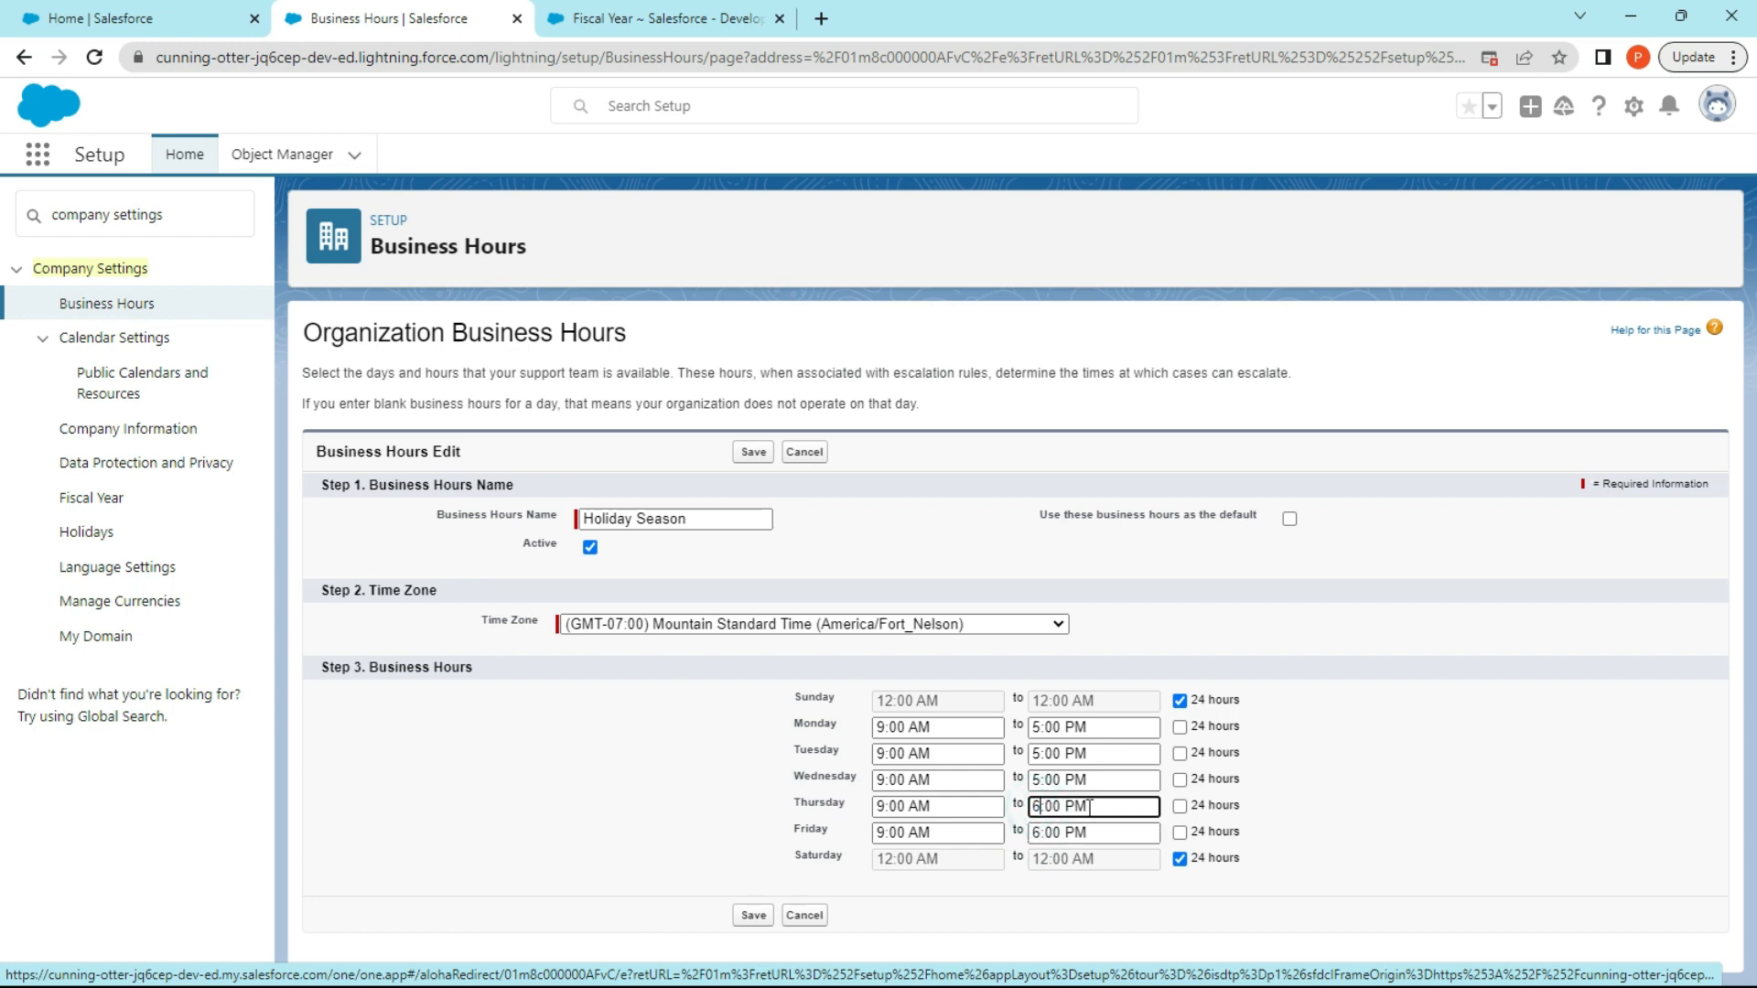
{"action": "left_click", "coordinate": [750, 914]}
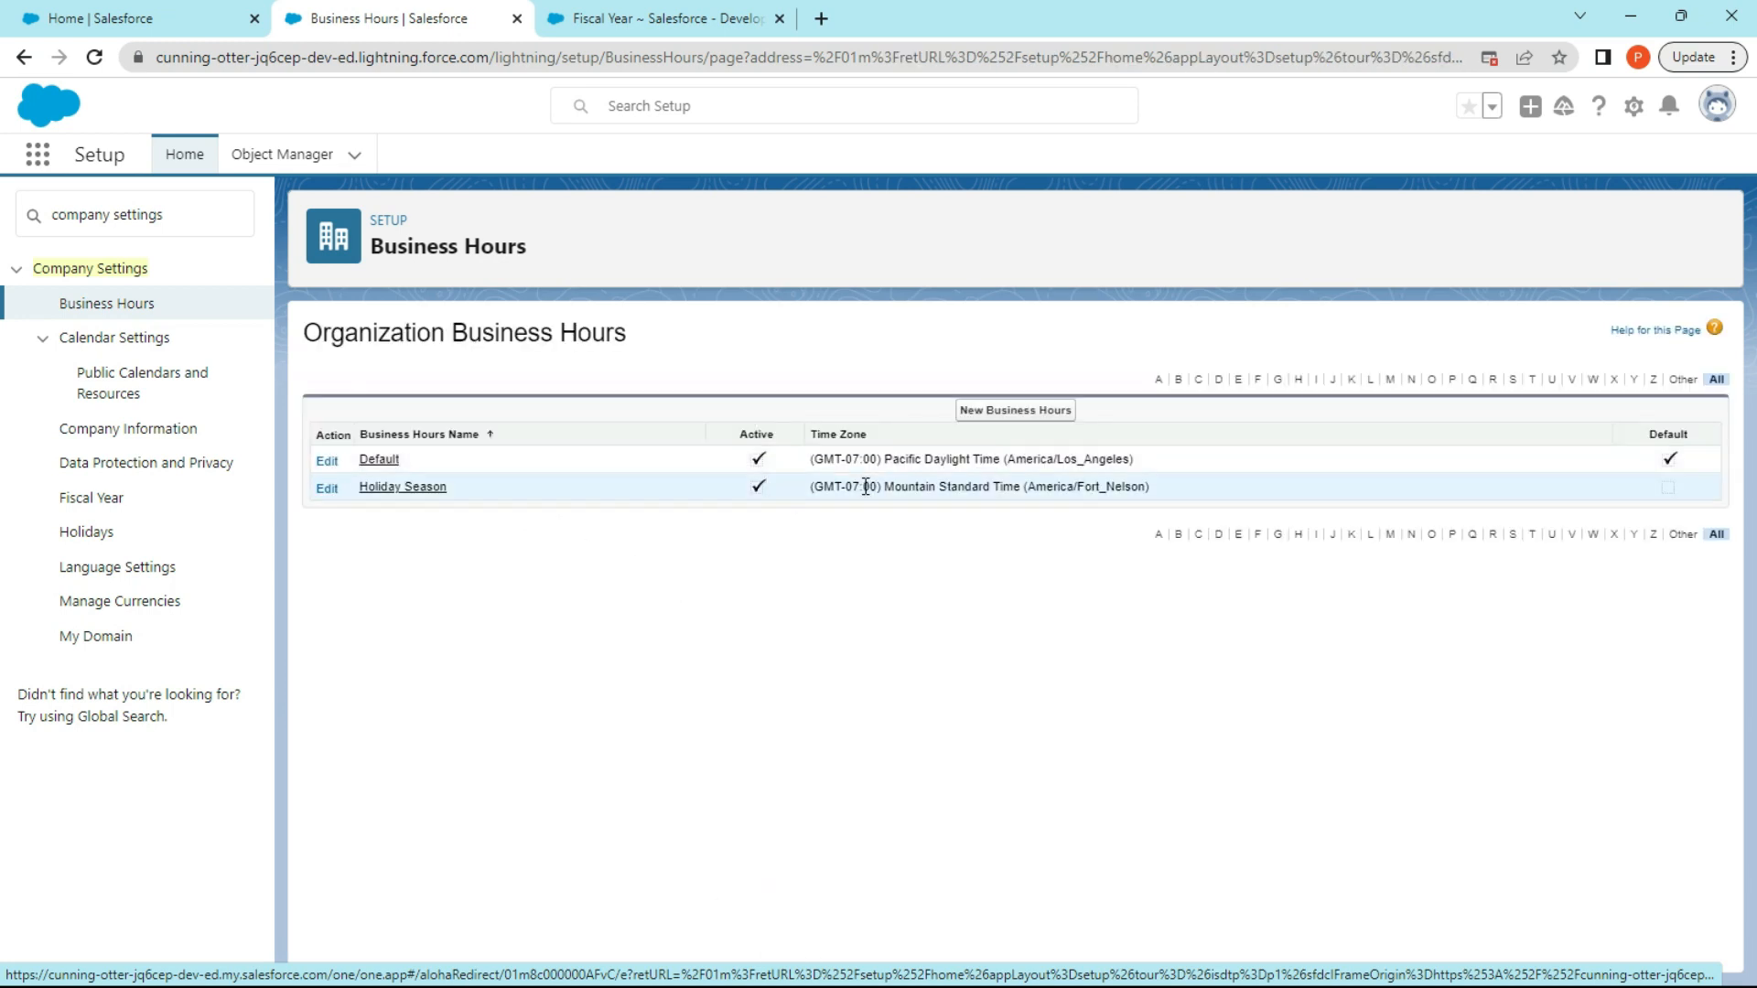
View the Default business hours record and its holiday selection page, leaving the holiday selection without saving.
{"action": "left_click", "coordinate": [370, 457]}
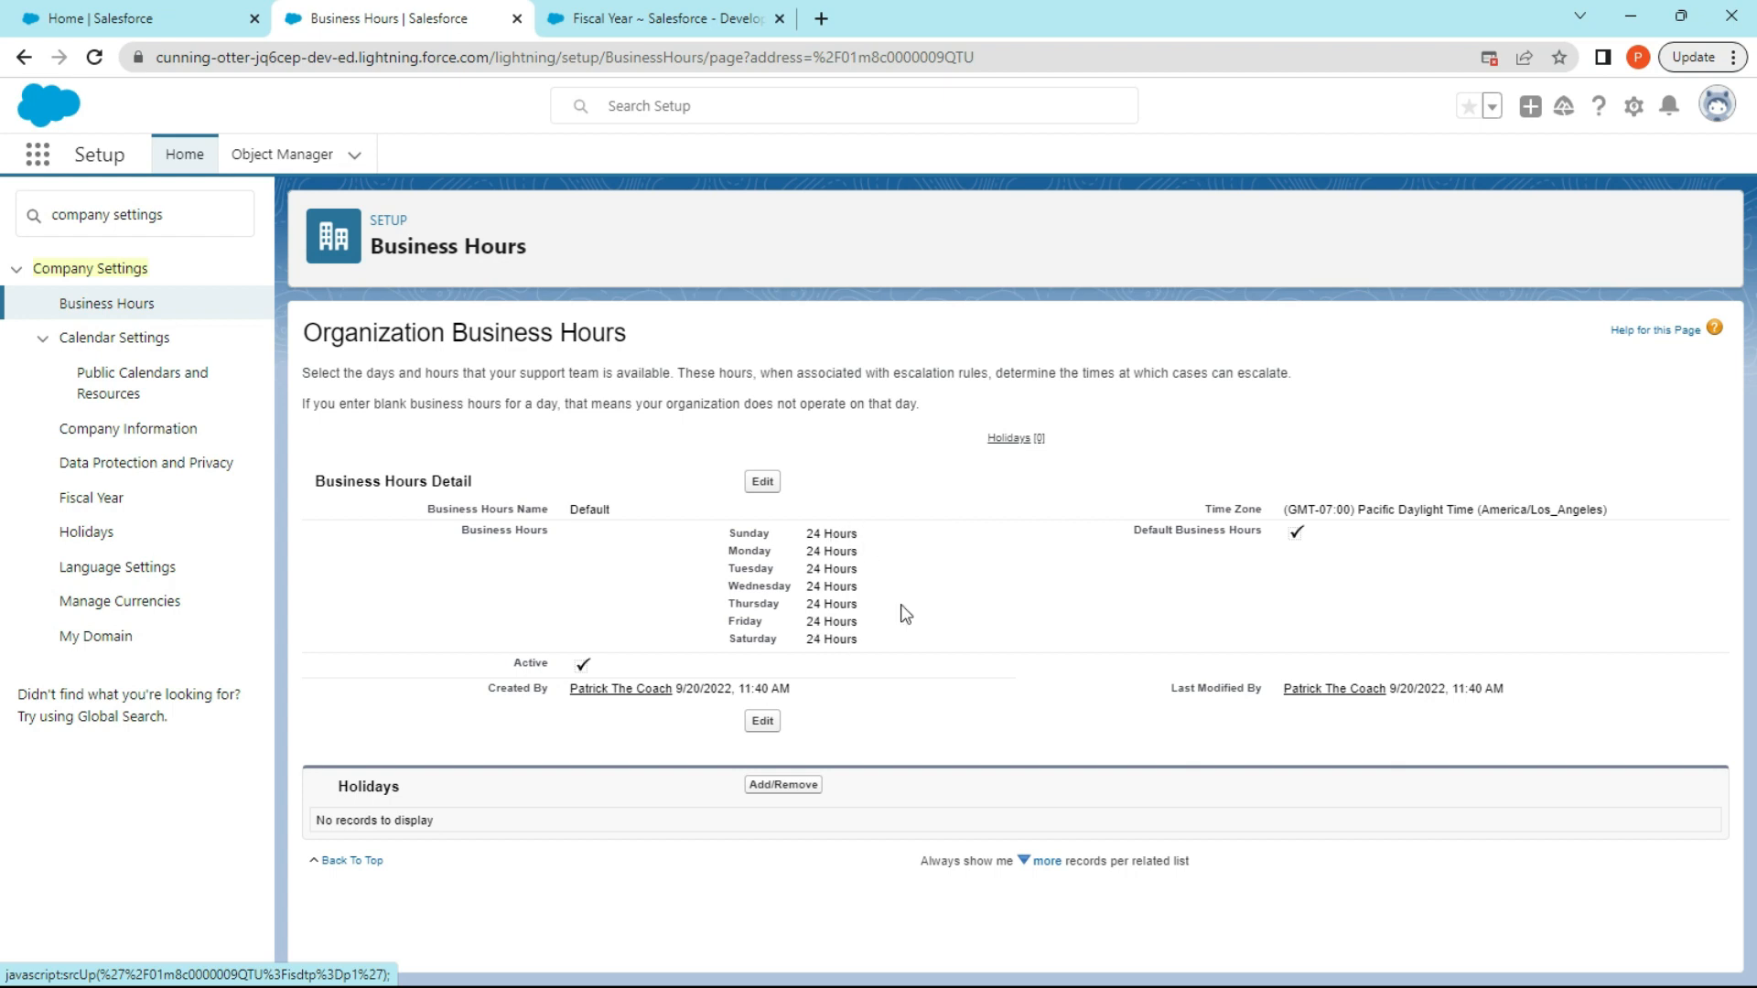
{"action": "left_click", "coordinate": [972, 574]}
{"action": "left_click", "coordinate": [783, 785]}
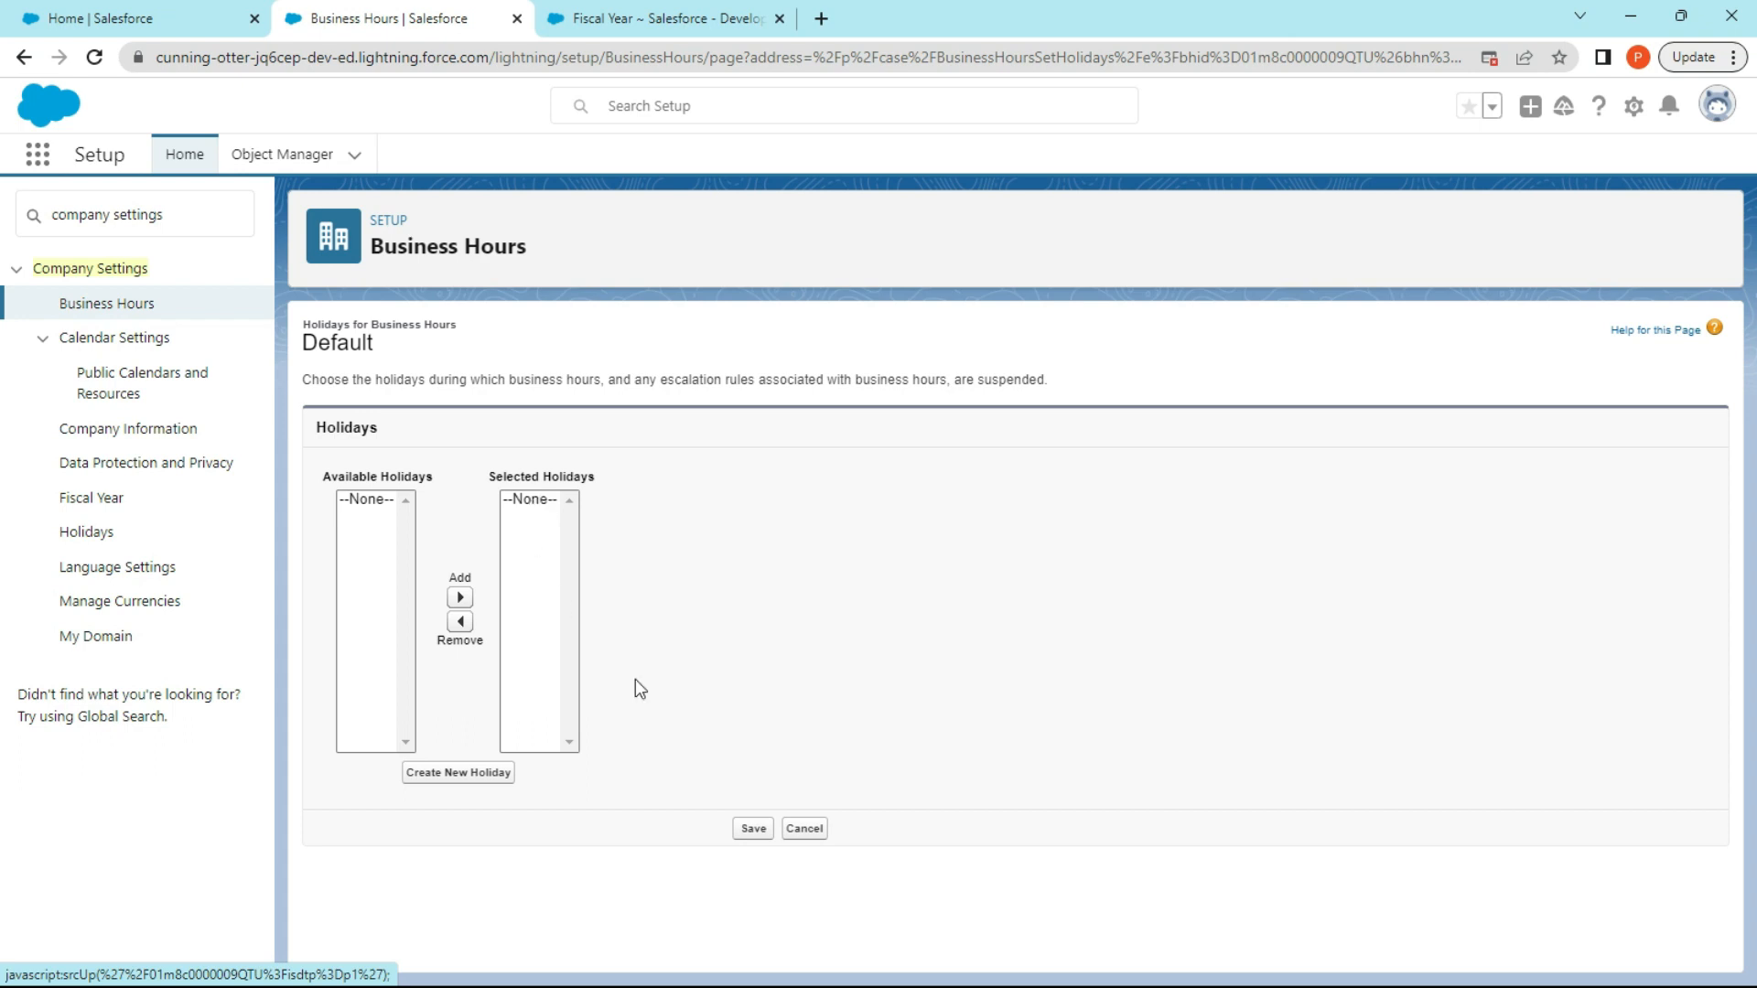
{"action": "left_click", "coordinate": [805, 828]}
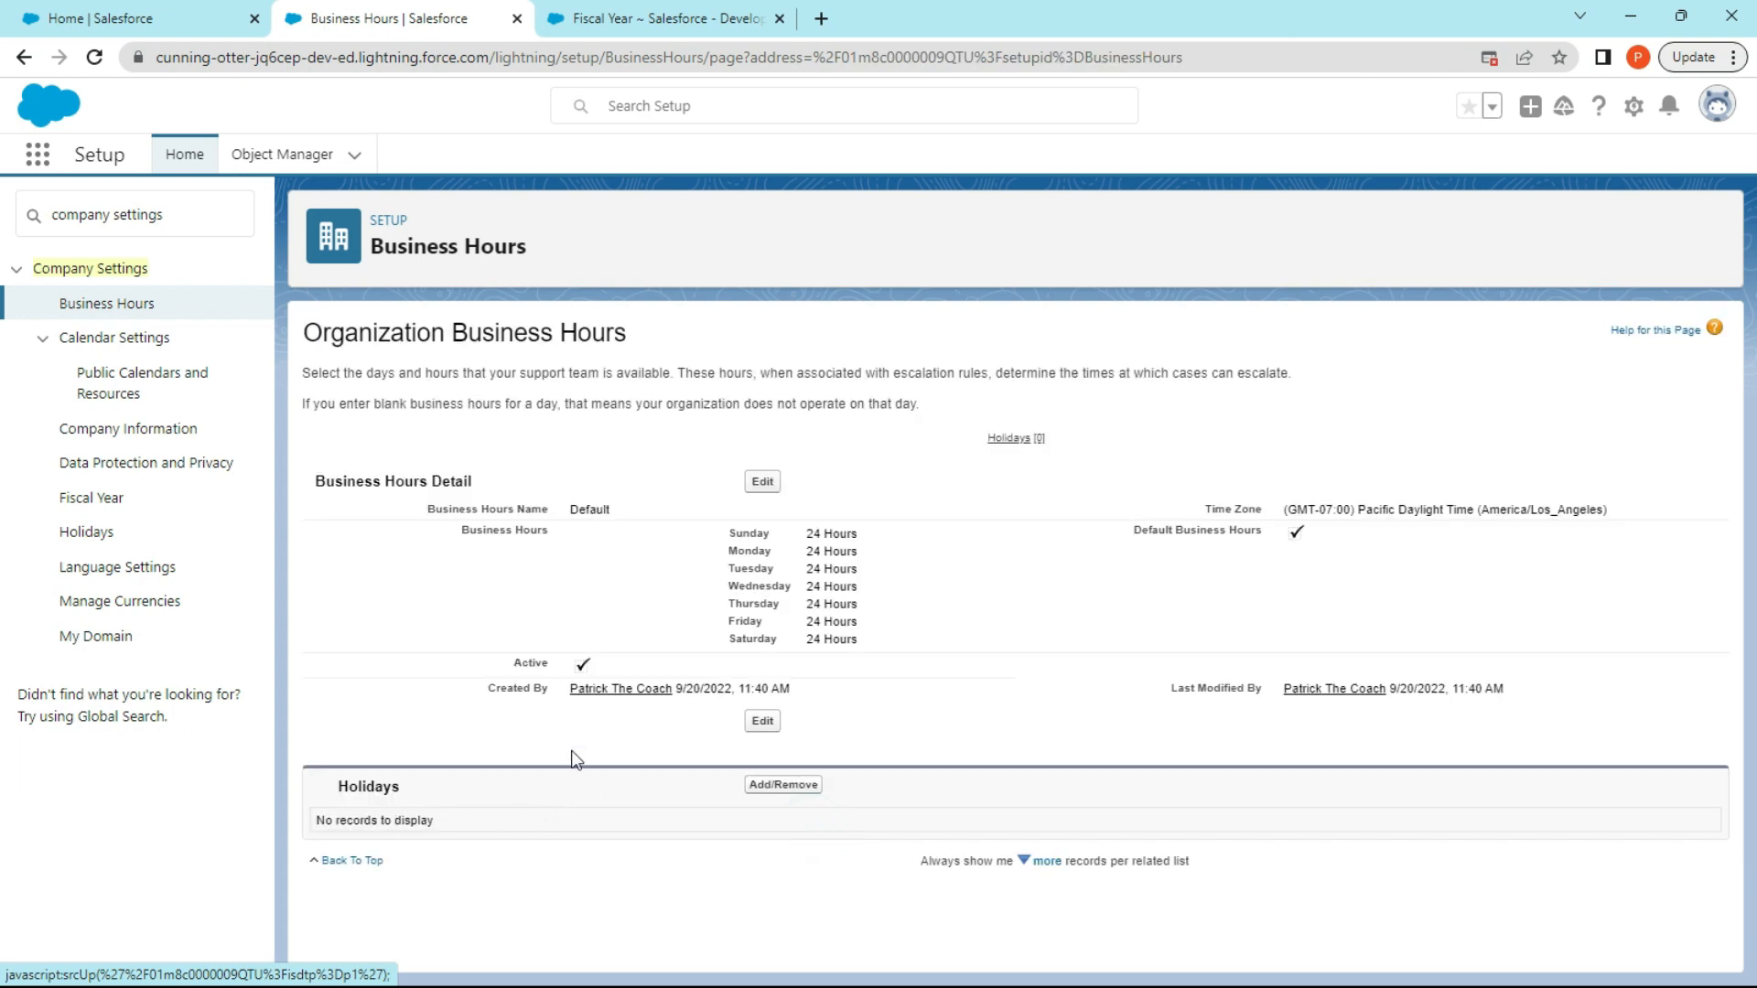